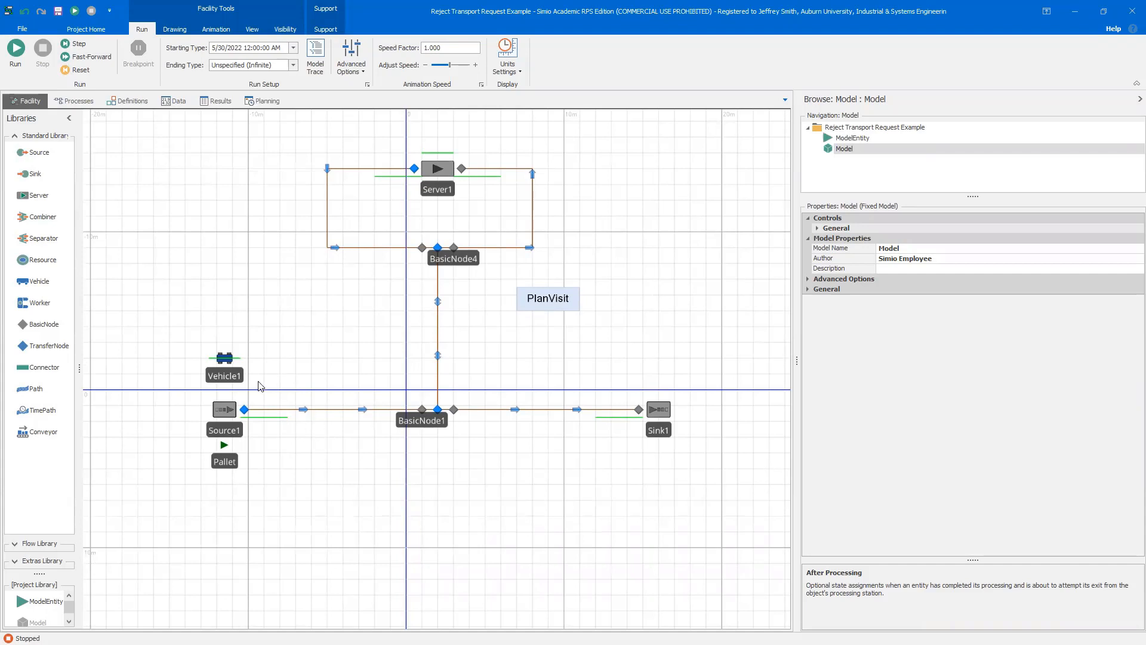
# Run the simulation model briefly, then stop it
pyautogui.click(24, 50)
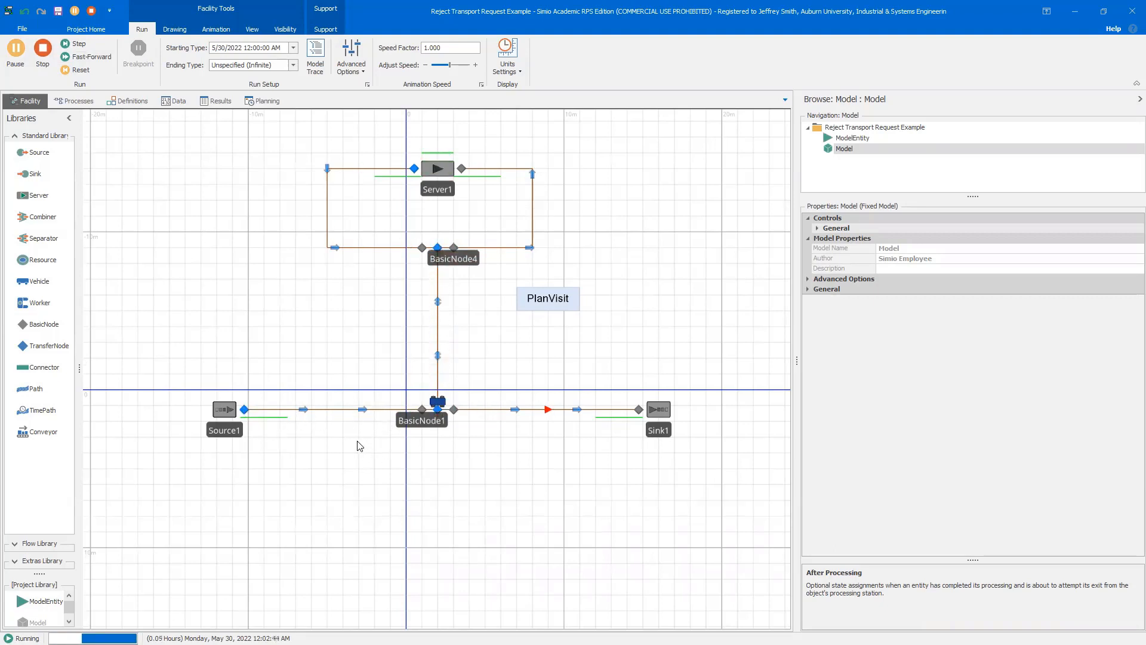
pyautogui.click(40, 60)
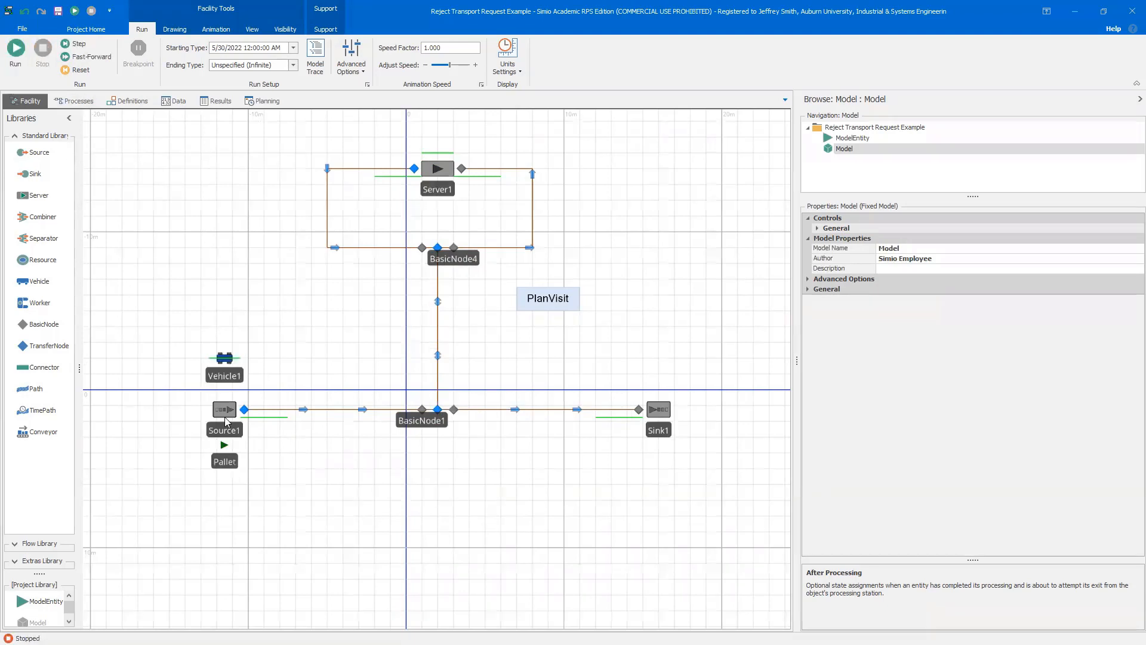
# Set Source1's maximum arrivals to 25
pyautogui.moveTo(224, 417); pyautogui.dragTo(225, 414)
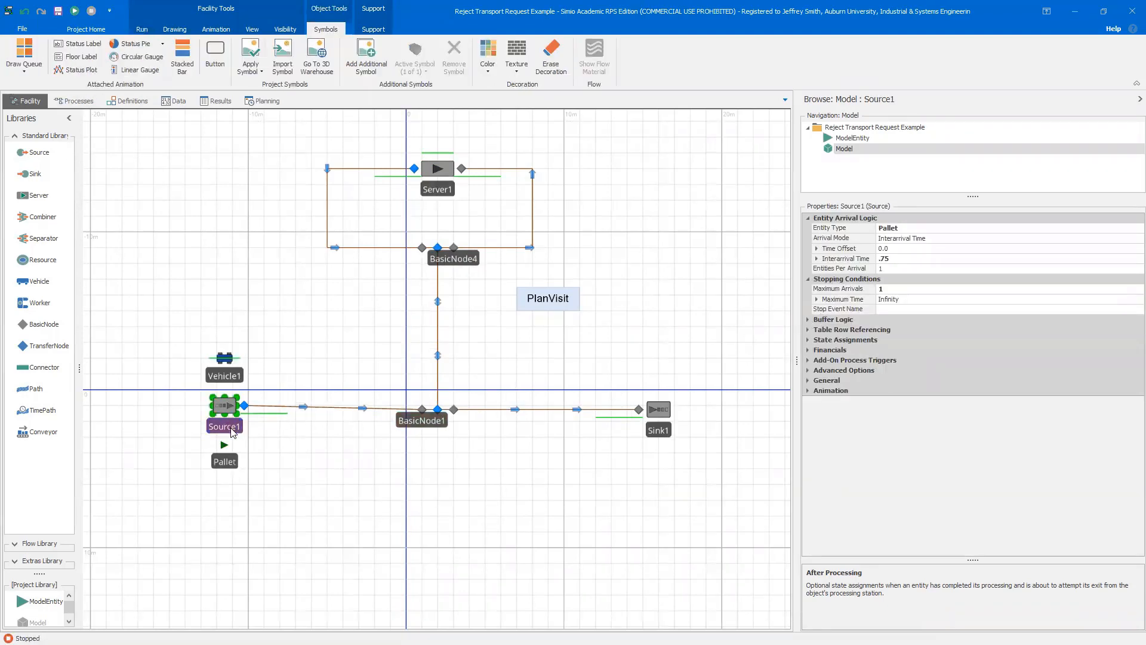
pyautogui.click(909, 289)
pyautogui.write('2')
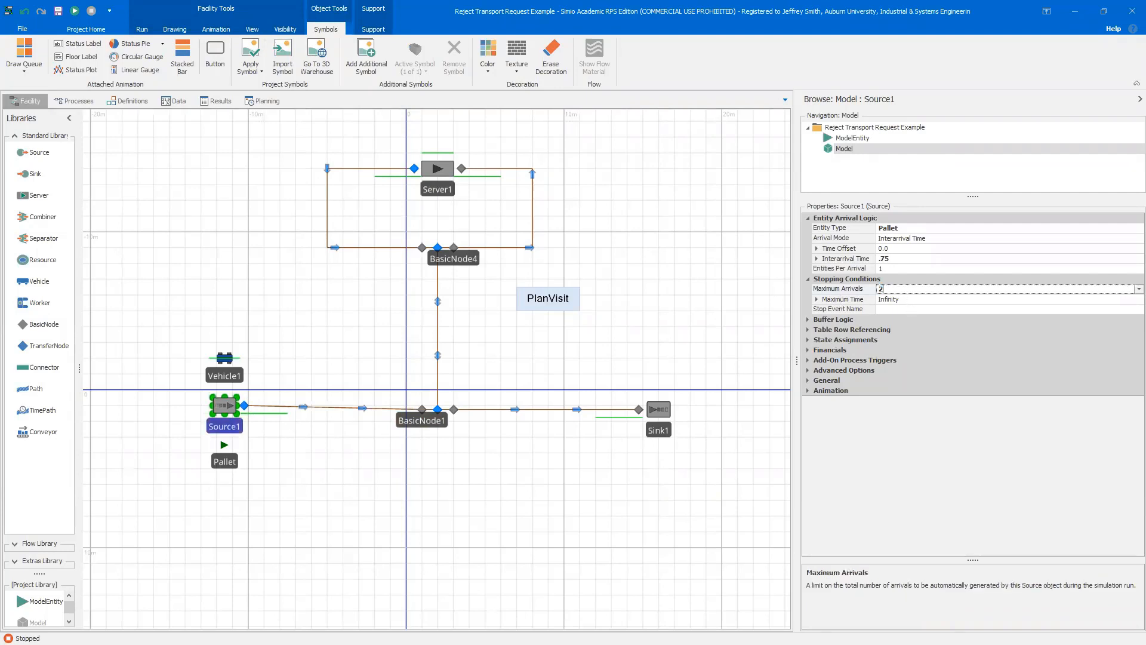
pyautogui.write('25')
# Run the simulation again and stop it
pyautogui.click(74, 11)
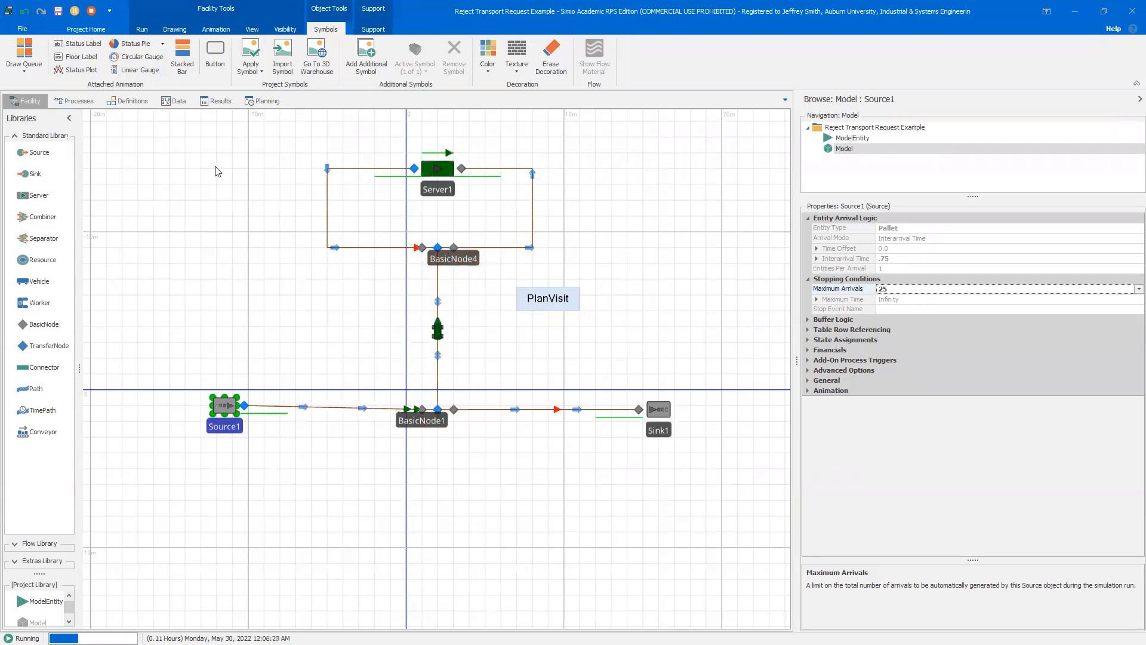
pyautogui.click(92, 11)
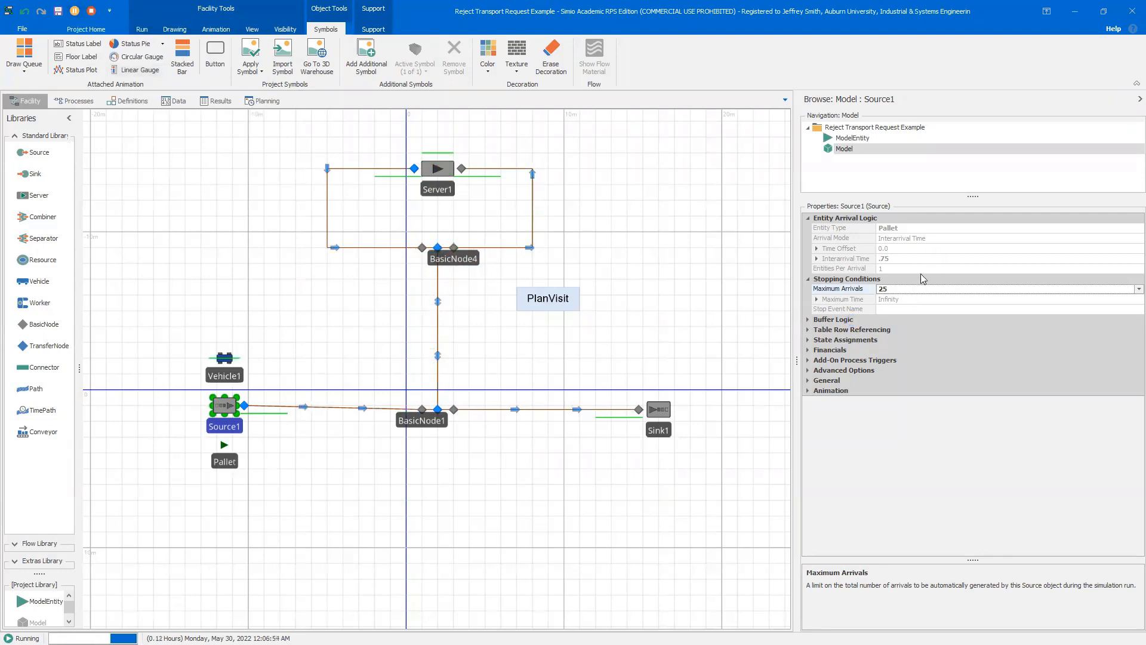
# Set Source1's maximum arrivals to 1 and deselect the source
pyautogui.moveTo(909, 290); pyautogui.dragTo(849, 294)
pyautogui.write('1')
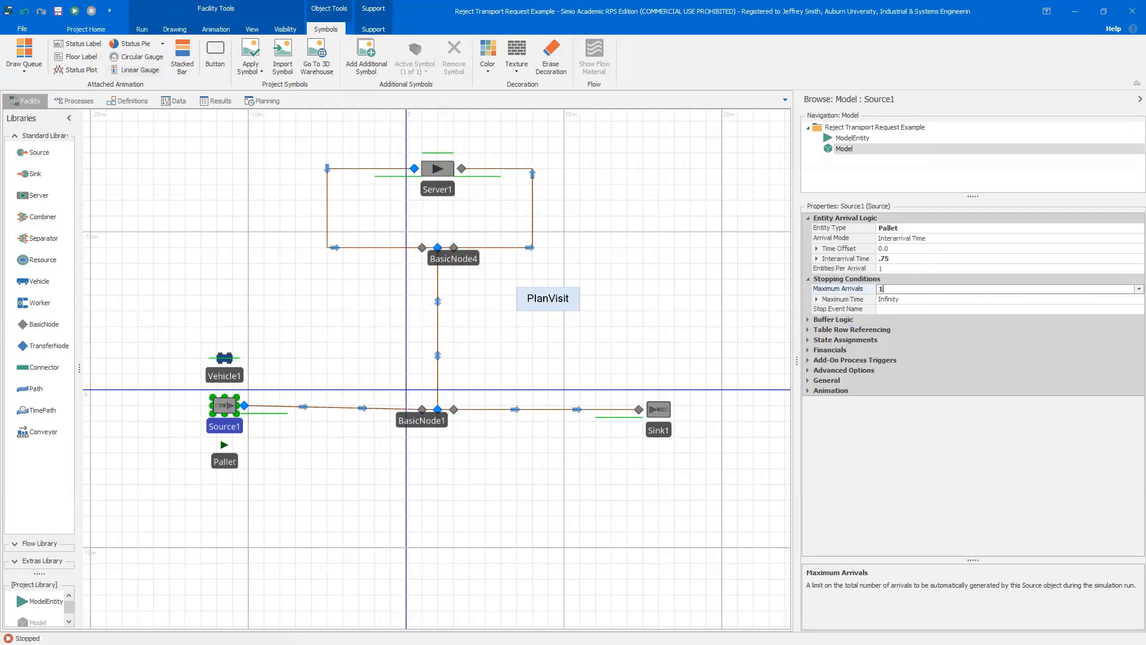
pyautogui.click(667, 277)
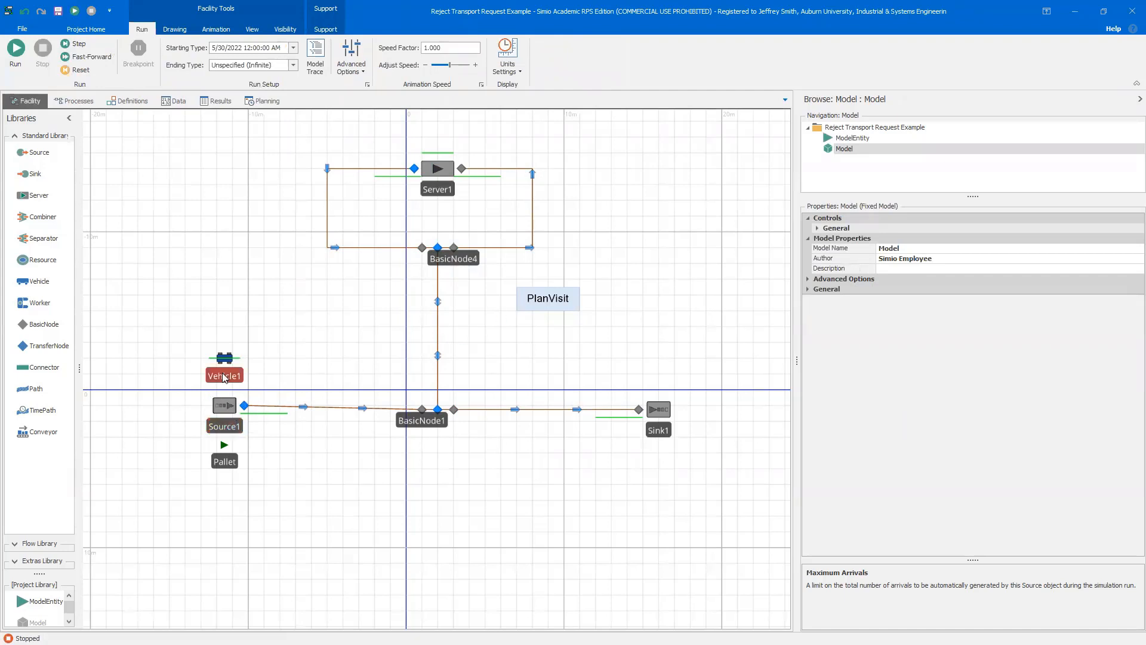
# Inspect the ride-on-transporter conditions of the transfer nodes at BasicNode1 and BasicNode4
pyautogui.click(438, 410)
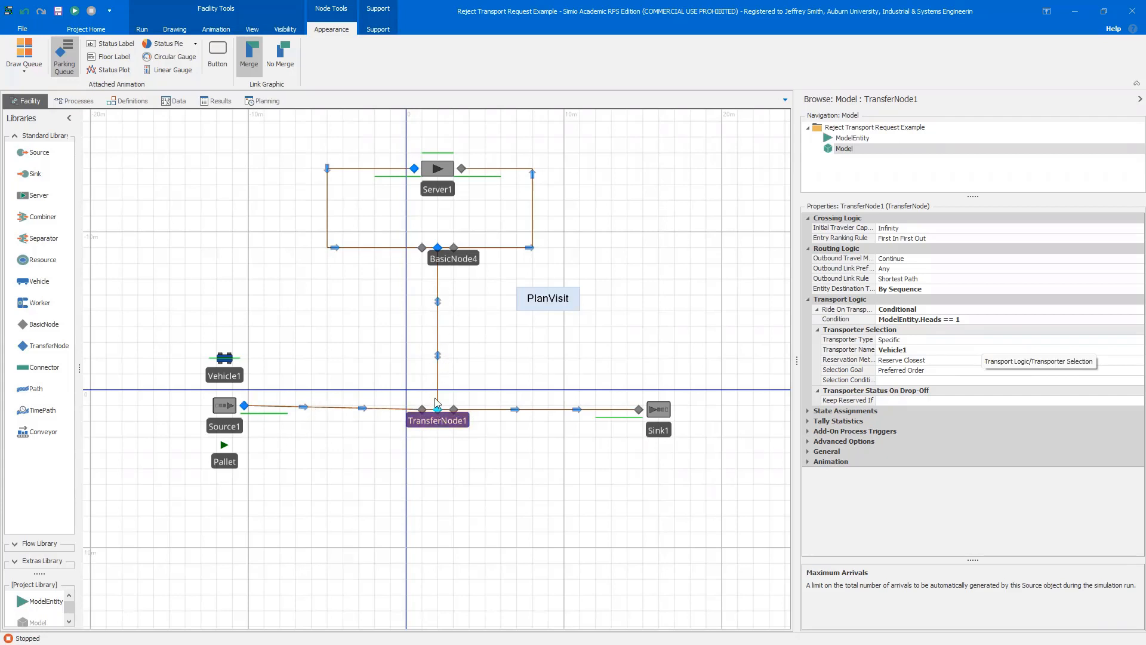
pyautogui.click(436, 246)
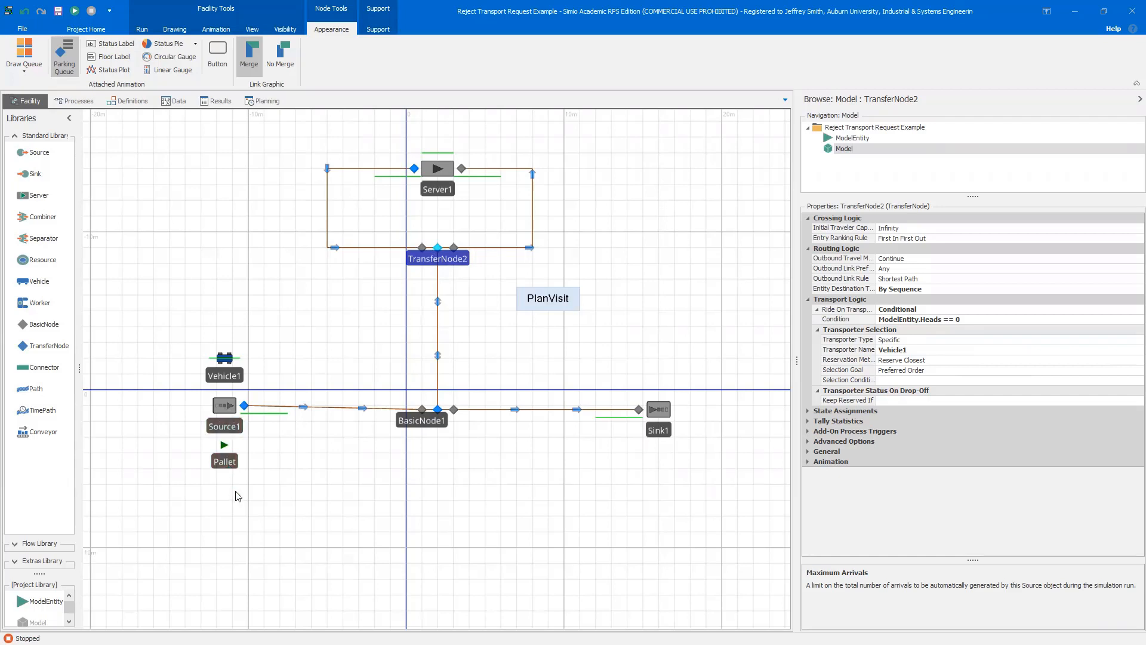
# Inspect the Pallet entity and the Heads and Rejects state variables defined on ModelEntity and Model
pyautogui.click(234, 473)
pyautogui.click(234, 471)
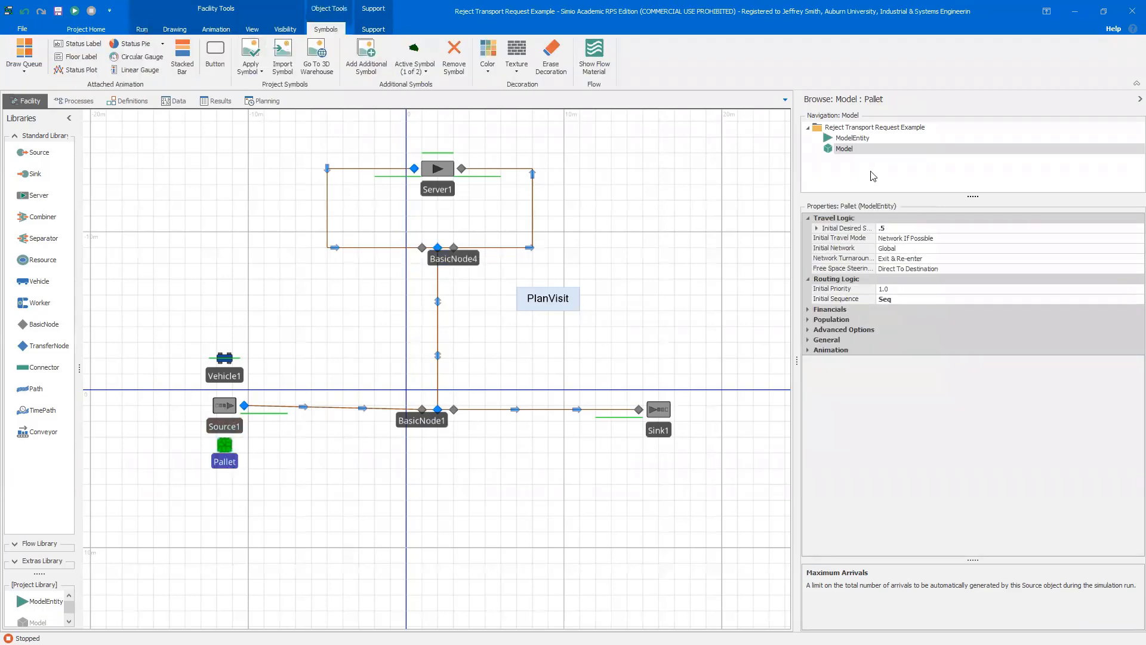
pyautogui.click(128, 100)
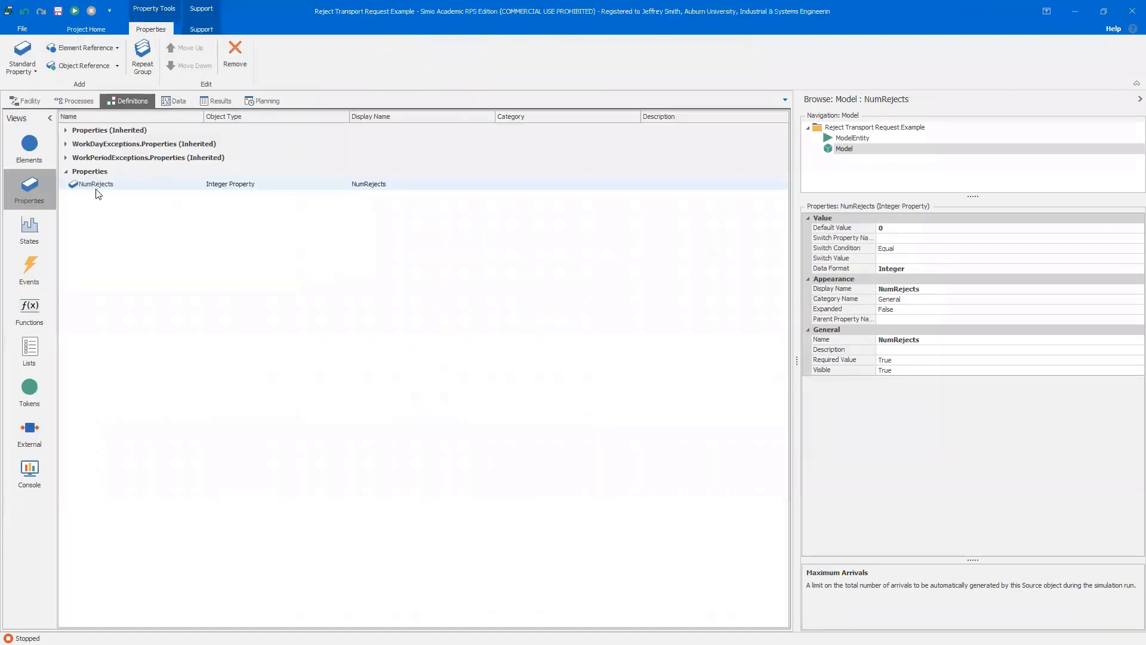
pyautogui.click(33, 224)
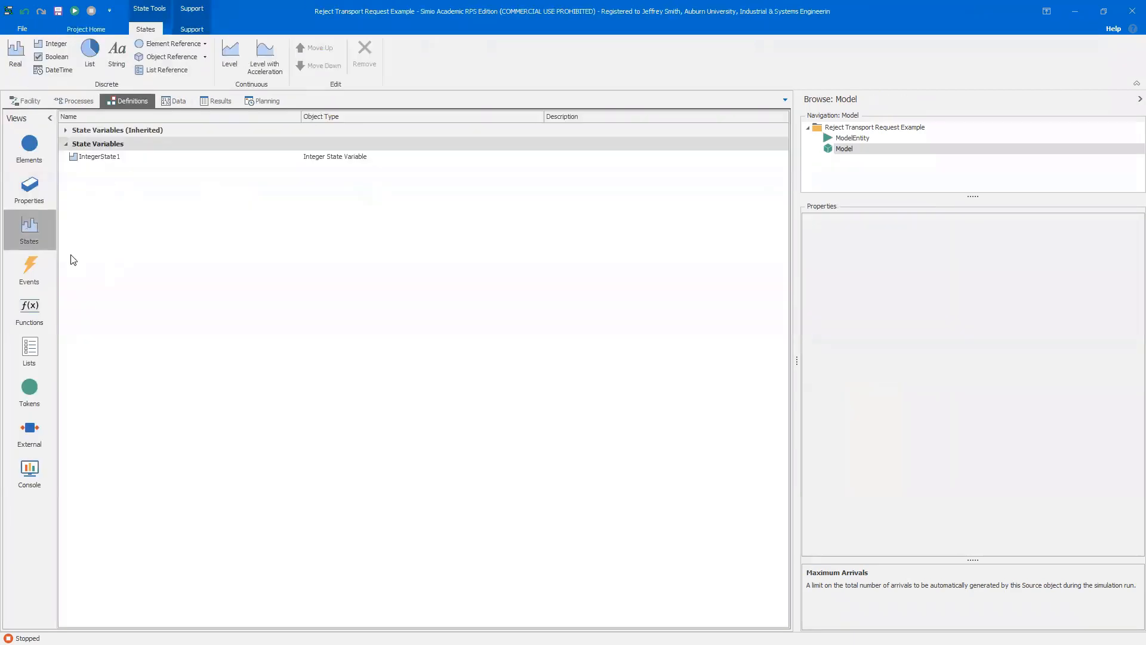
pyautogui.click(863, 138)
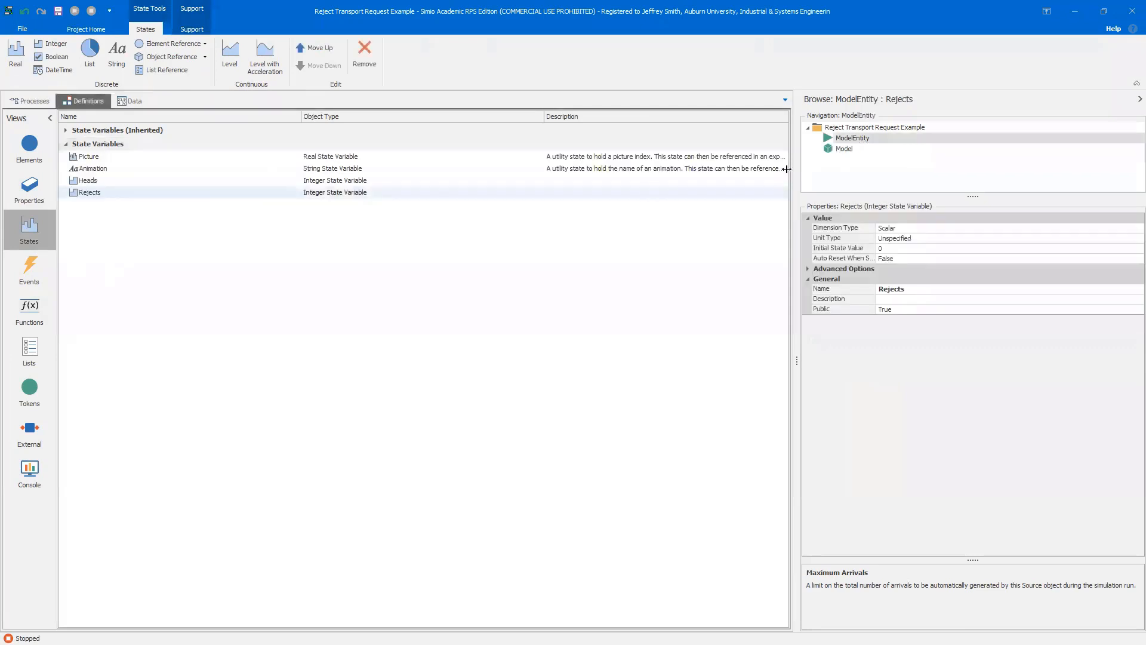
pyautogui.click(106, 181)
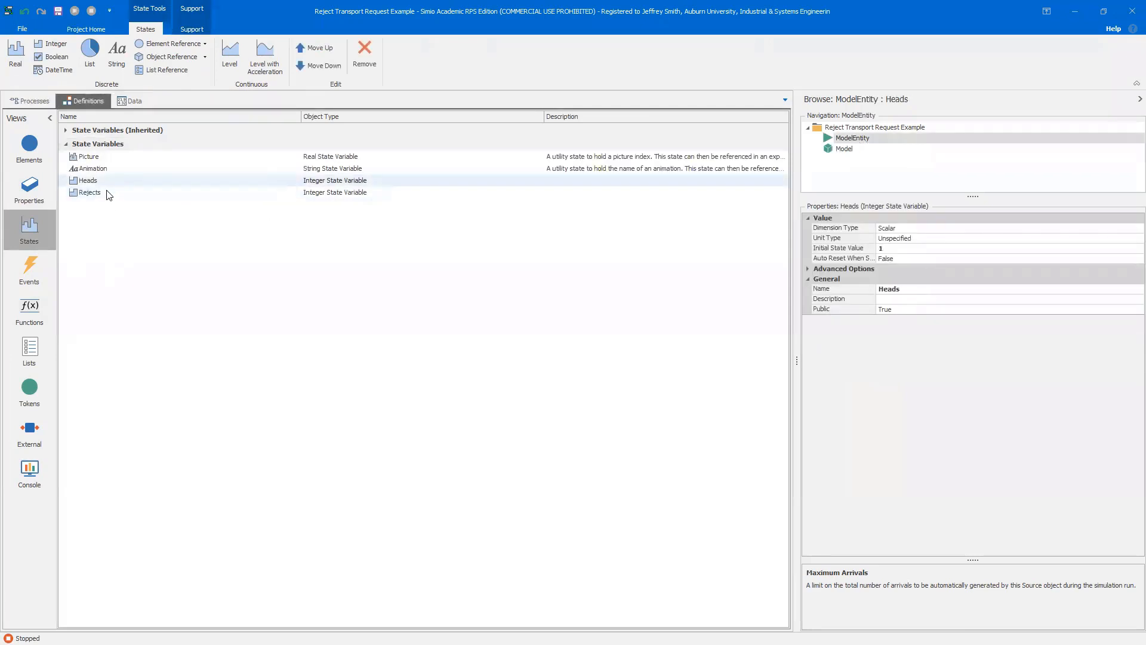
pyautogui.click(24, 101)
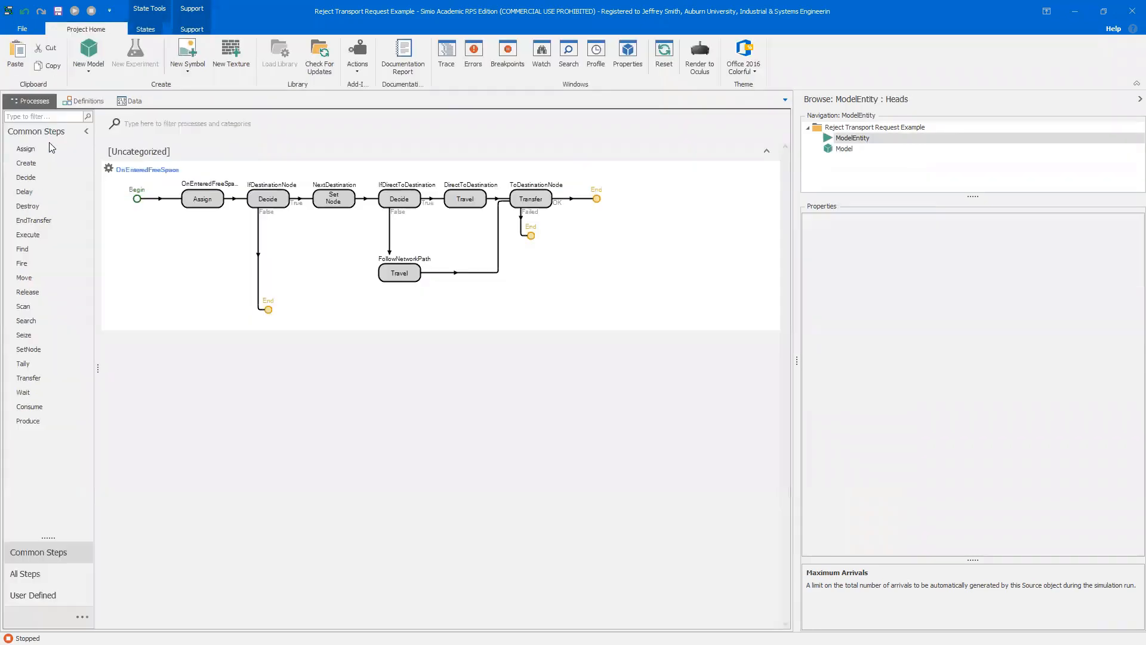
pyautogui.click(843, 150)
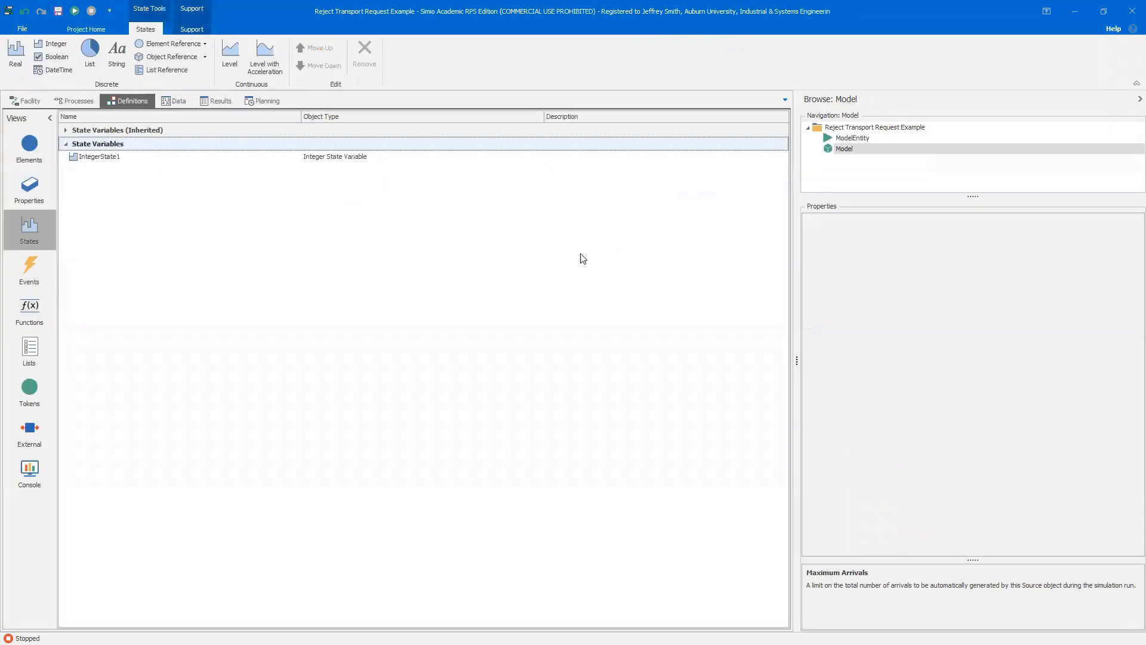
pyautogui.click(25, 101)
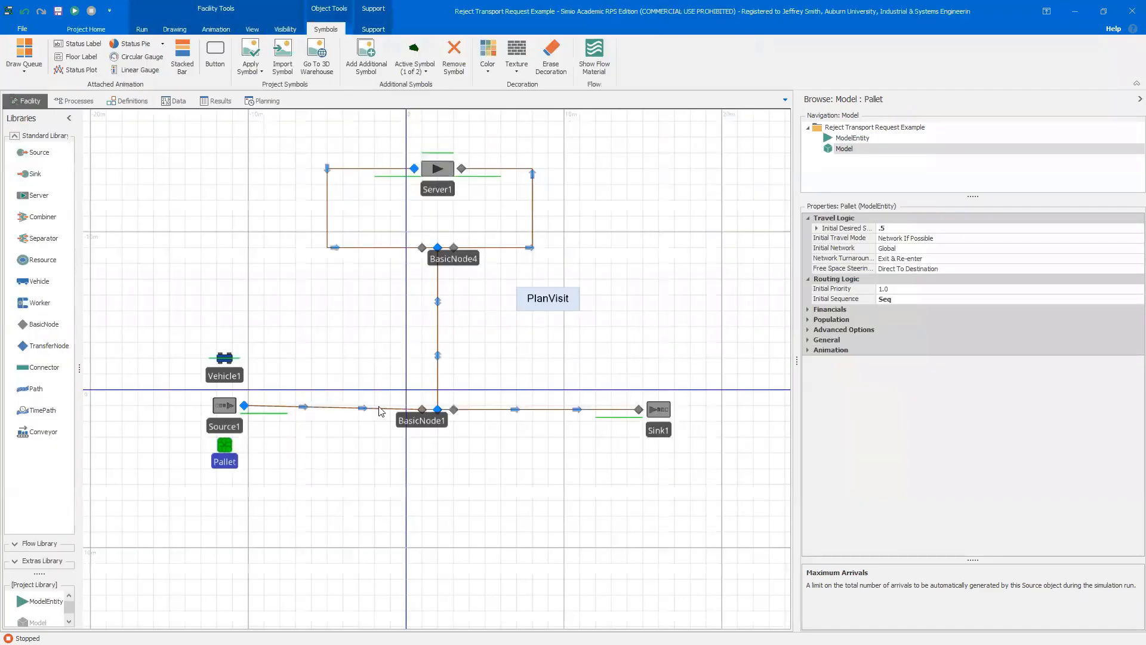
# Review TransferNode1's ride condition and Server1's After Processing state assignments
pyautogui.click(439, 411)
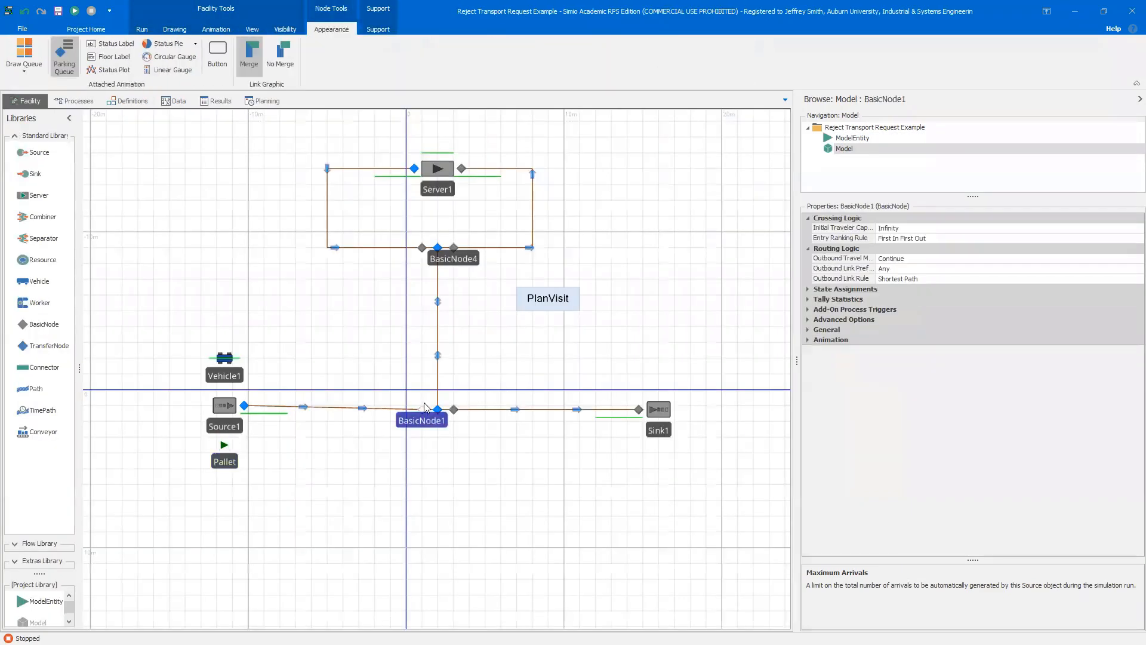
pyautogui.click(438, 410)
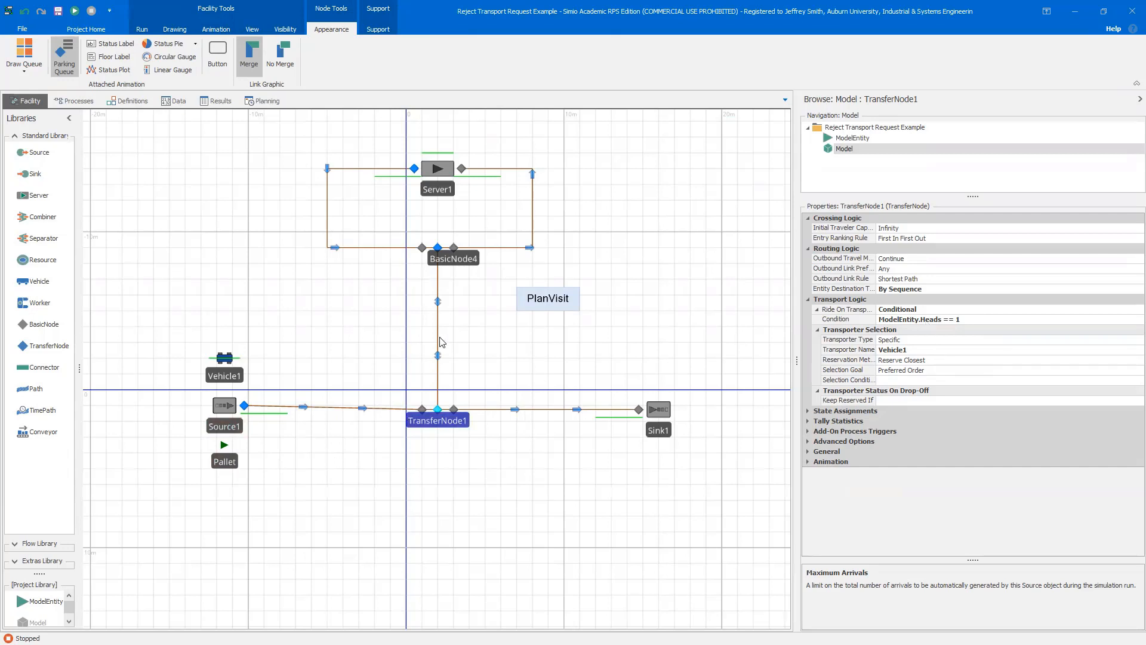
pyautogui.click(441, 176)
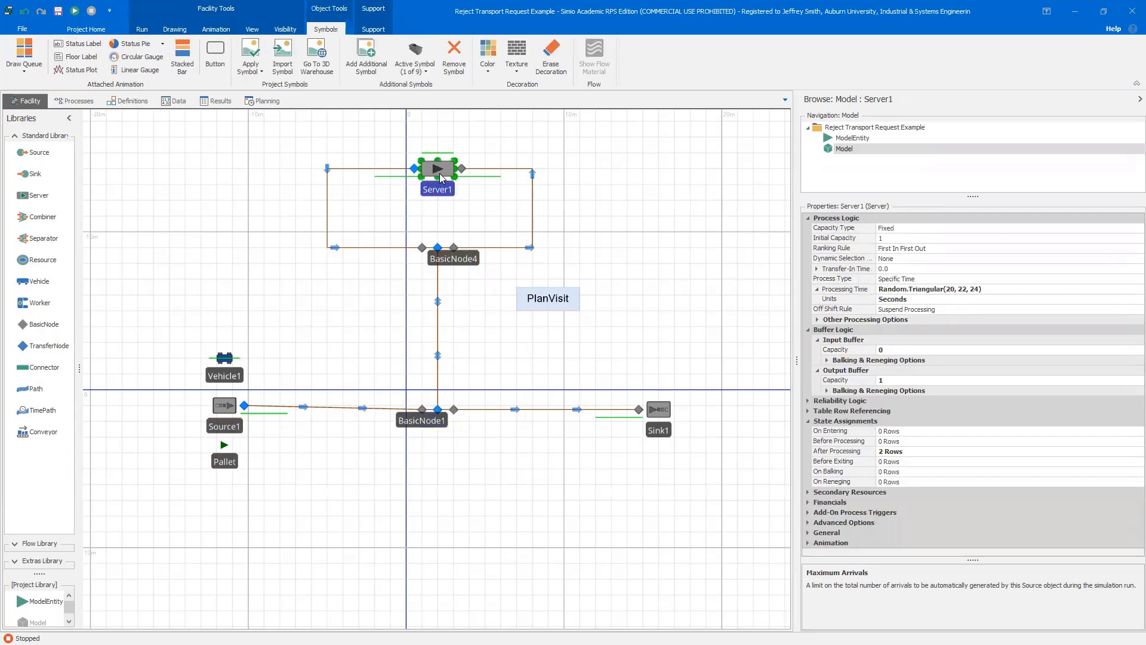
pyautogui.click(941, 457)
pyautogui.click(1138, 451)
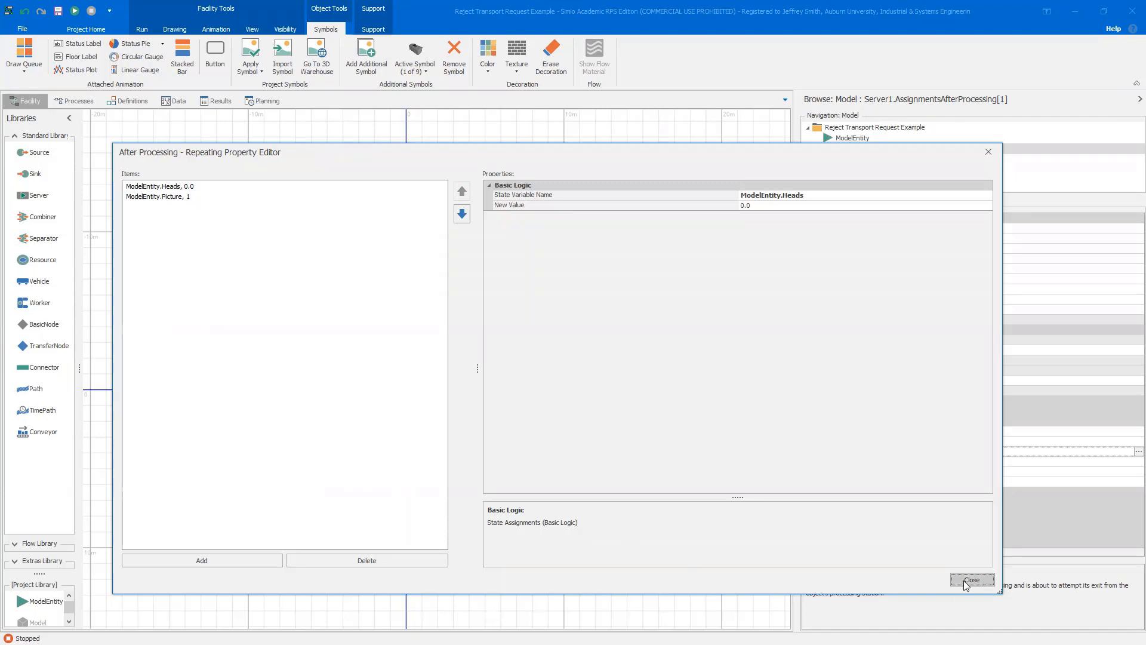
pyautogui.click(970, 579)
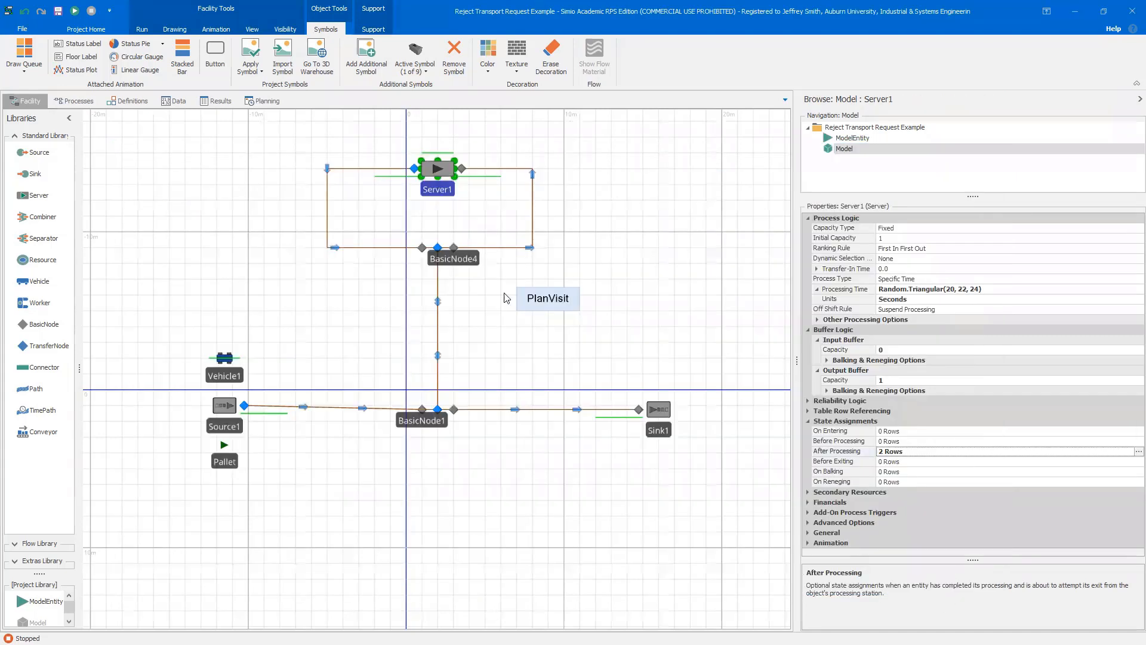
# Review the ride conditions of TransferNode2 and TransferNode1 in the facility layout
pyautogui.click(441, 251)
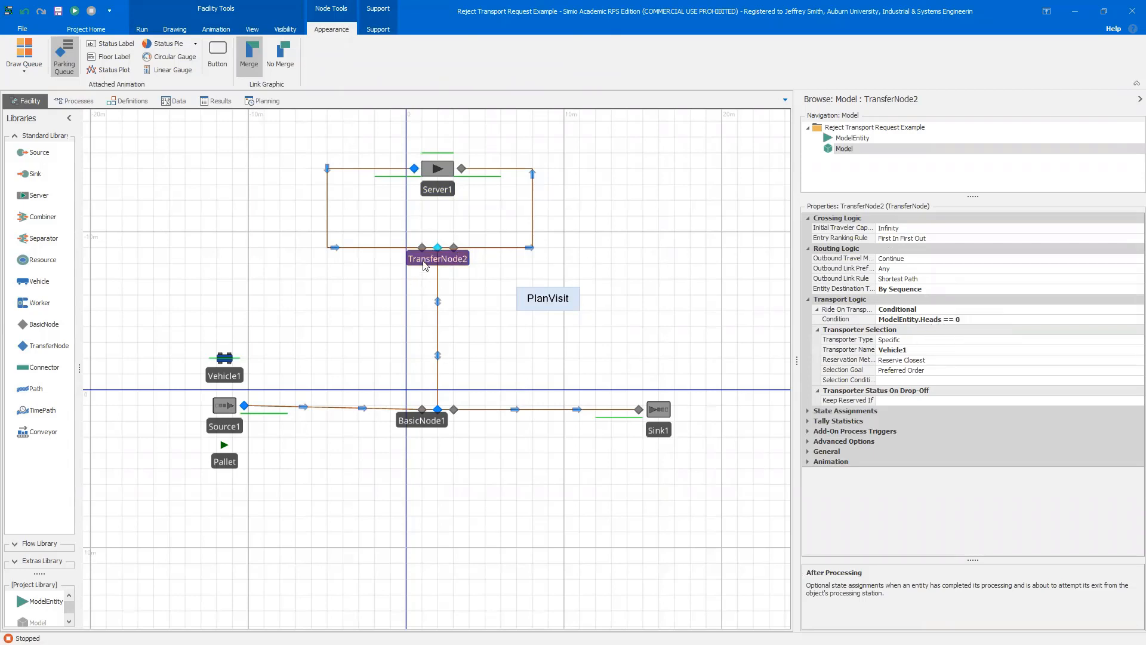
pyautogui.click(438, 410)
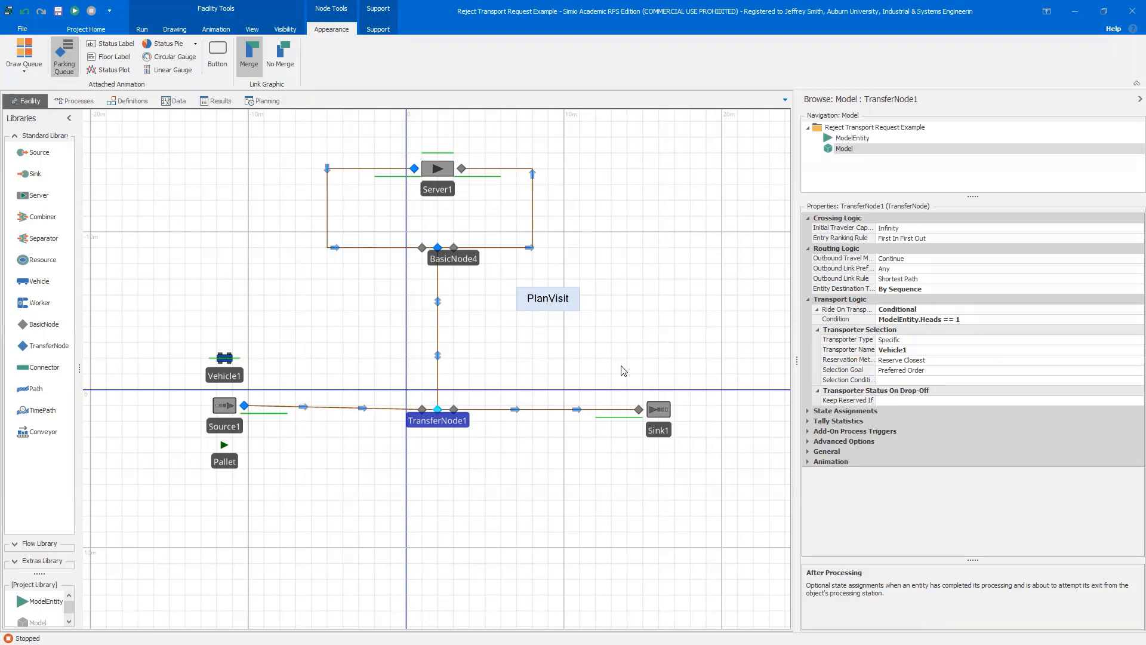
pyautogui.moveTo(625, 363); pyautogui.dragTo(632, 380)
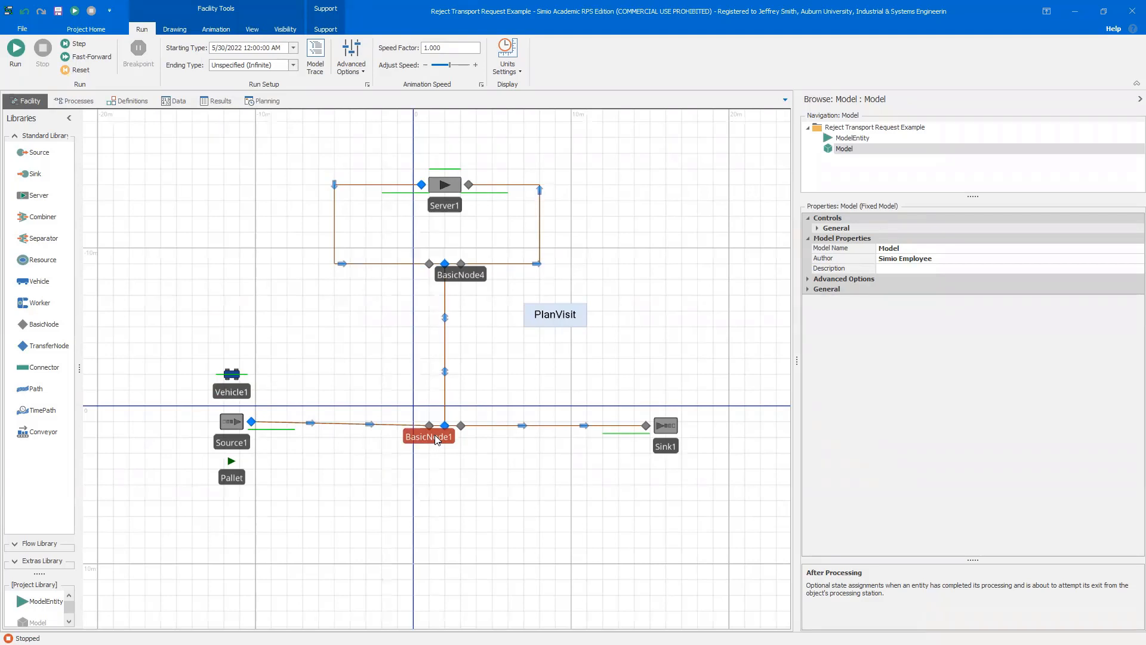
pyautogui.moveTo(532, 545); pyautogui.dragTo(536, 520)
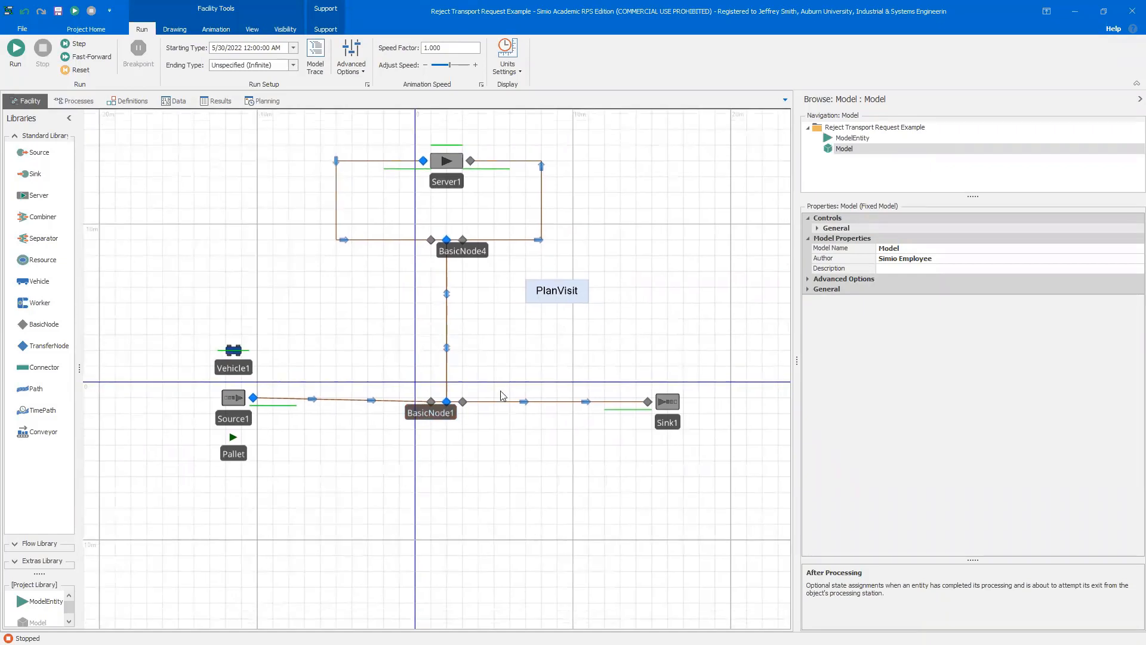
# Add TransferNode2 to the Watch window
pyautogui.click(447, 241)
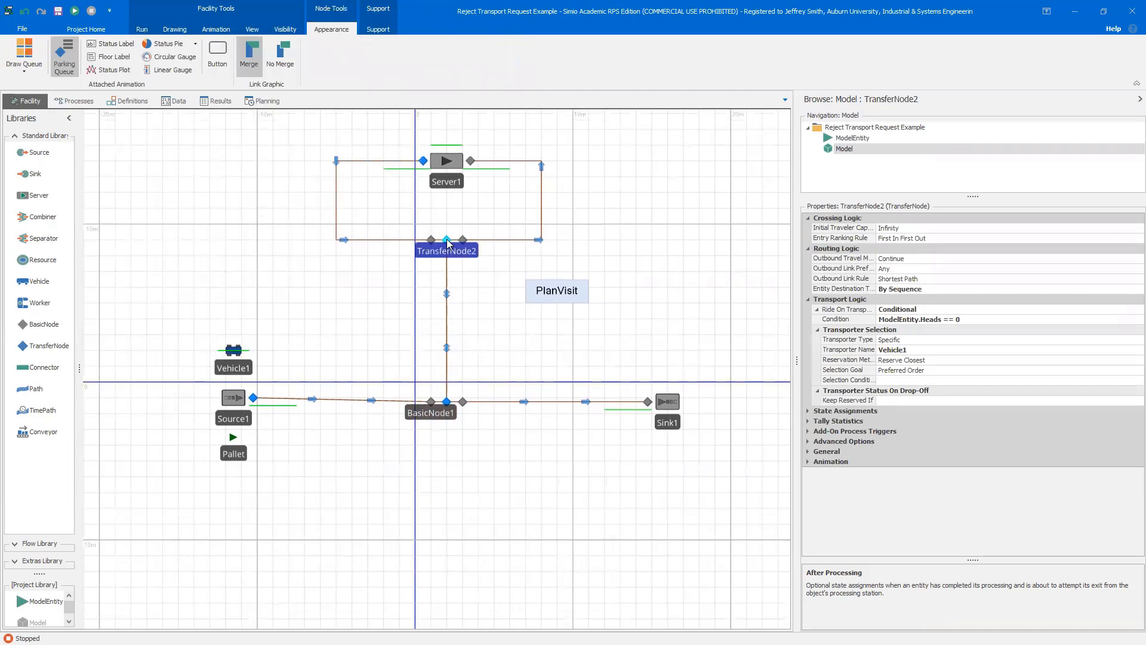
pyautogui.rightClick(447, 241)
pyautogui.click(476, 329)
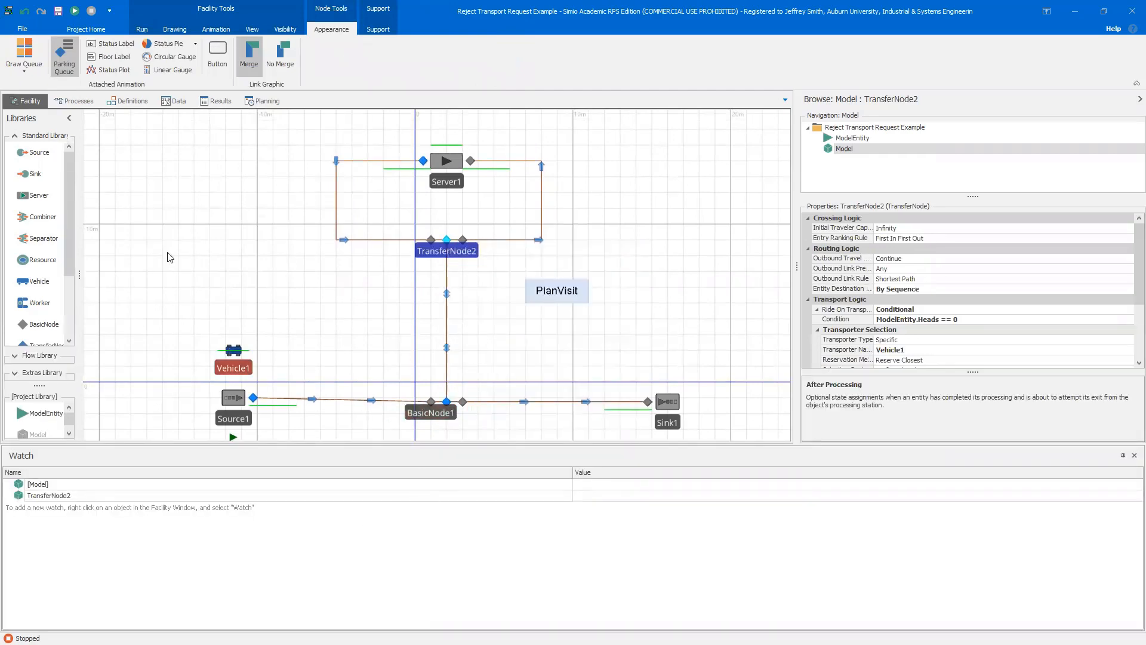
# Step the simulation once and add the vehicle at BasicNode1 to the Watch window
pyautogui.click(134, 33)
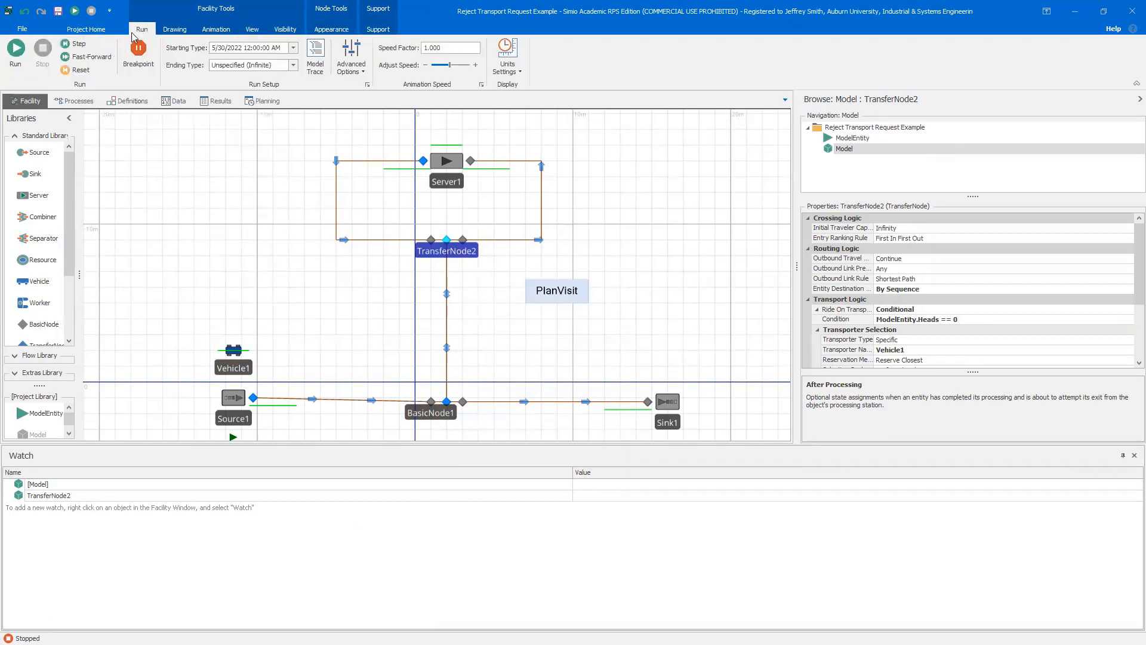
pyautogui.click(73, 43)
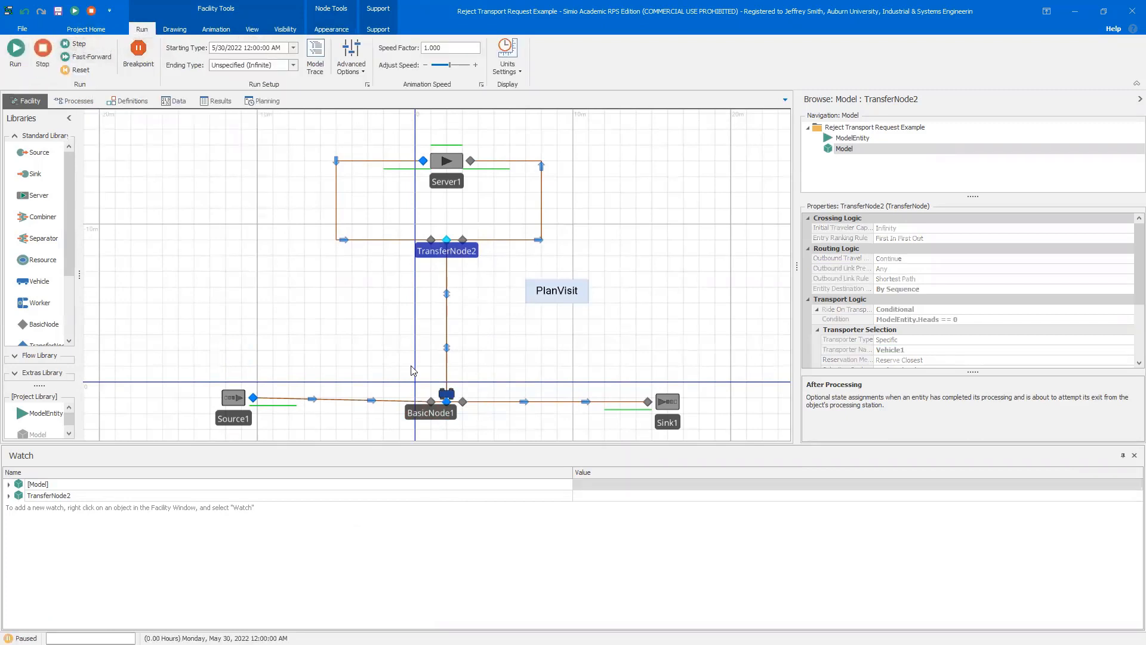
pyautogui.rightClick(457, 394)
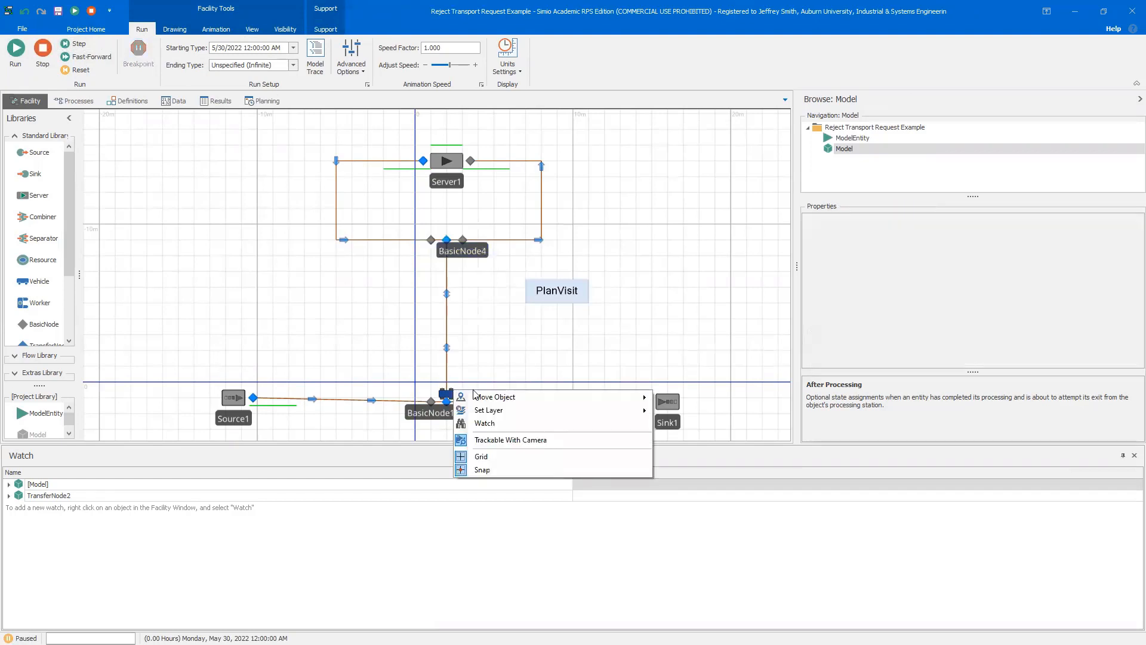
pyautogui.click(485, 423)
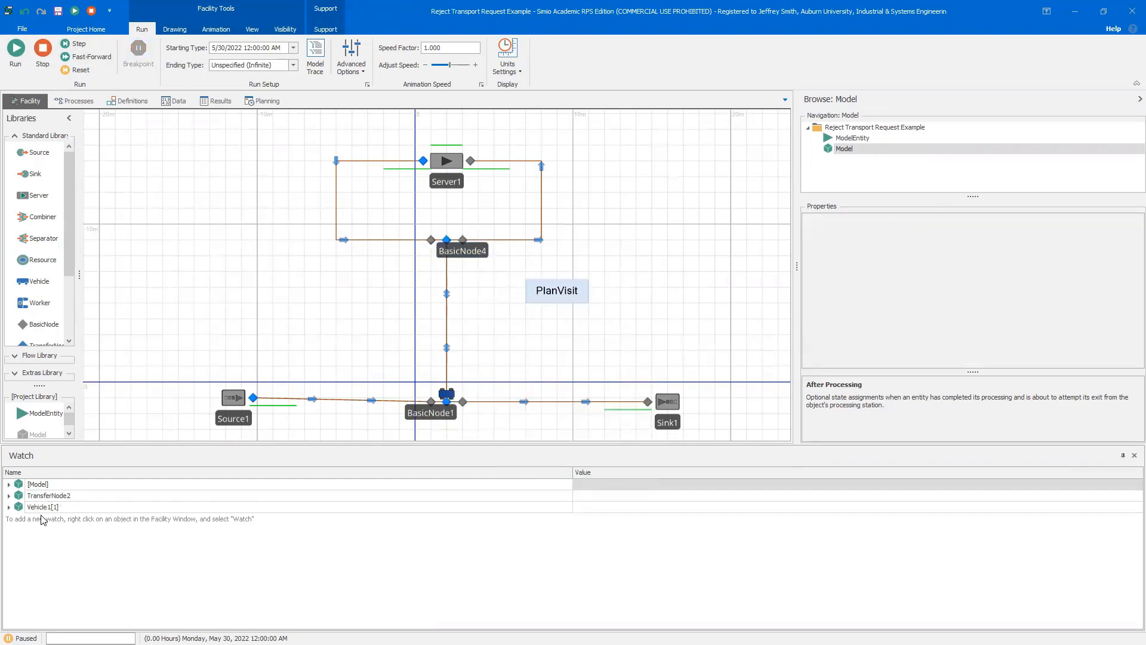
# Expand TransferNode2's watch entry to examine its state values
pyautogui.click(9, 496)
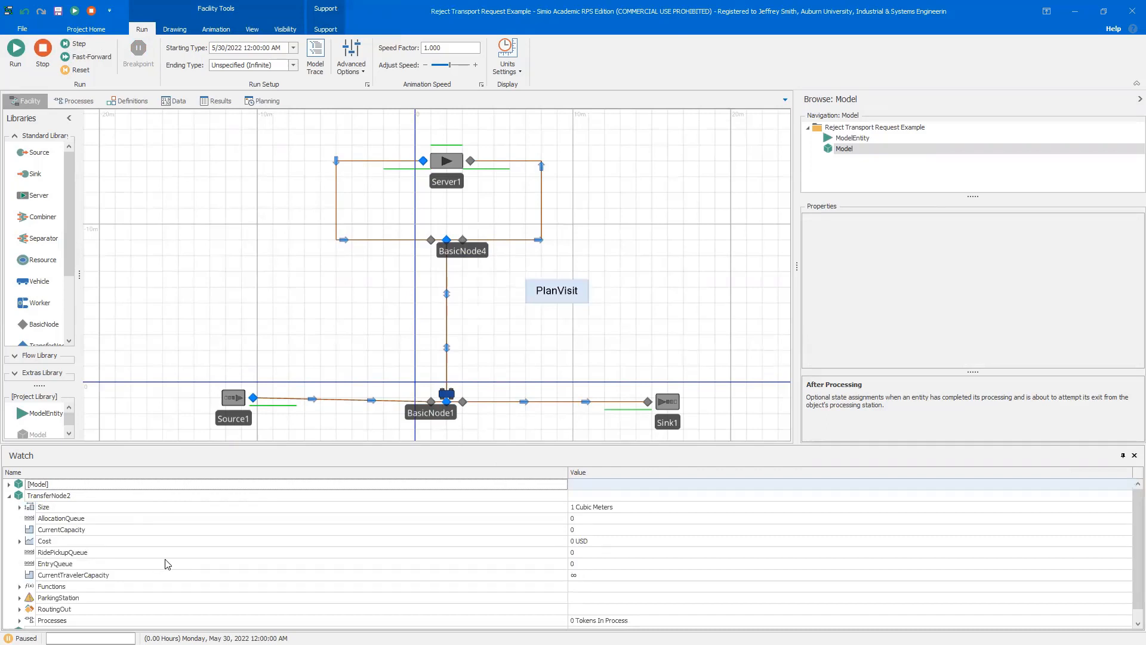
pyautogui.scroll(-1, 166, 564)
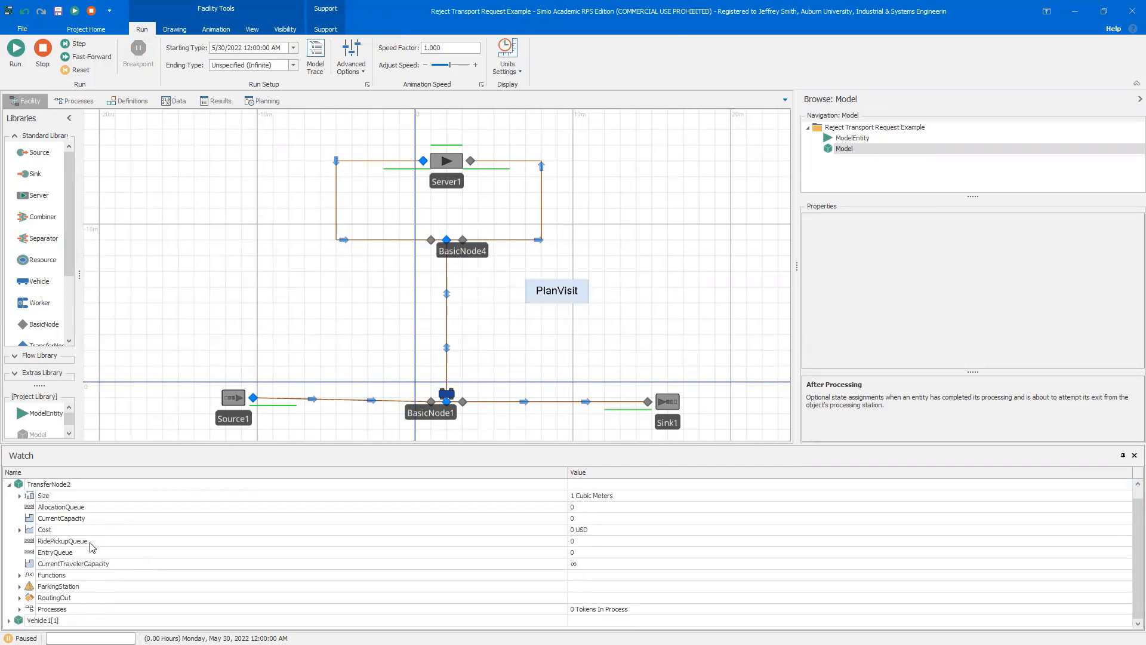
# Examine TransferNode2's watch entry, then expand the vehicle's watch entry and inspect its queue states
pyautogui.click(92, 544)
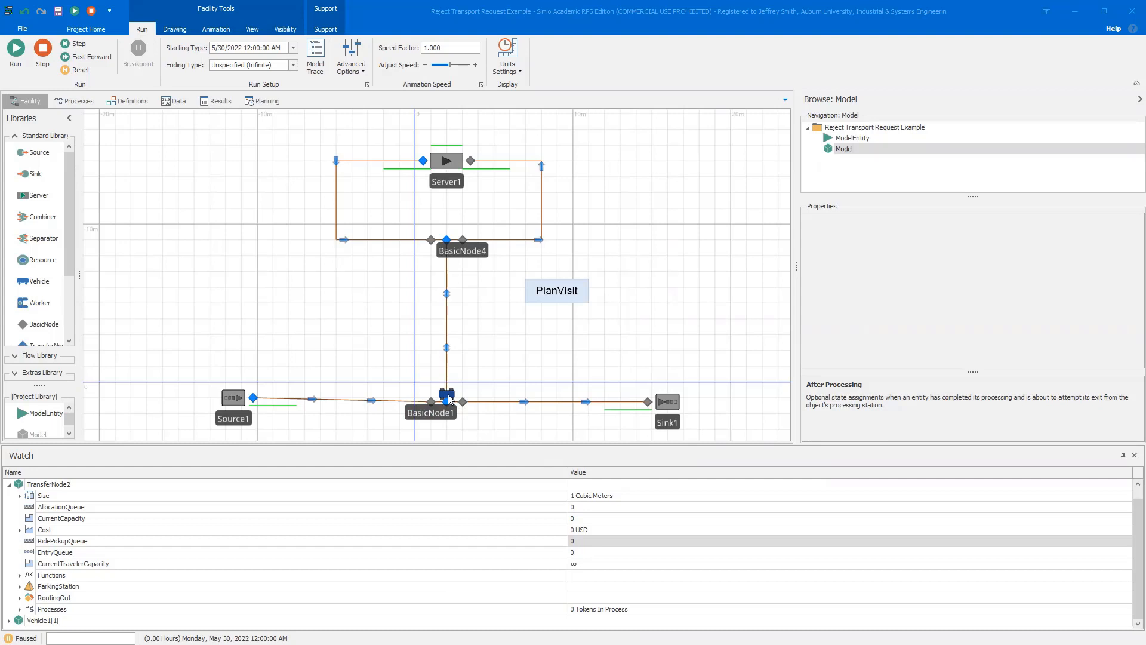
pyautogui.click(9, 484)
pyautogui.click(8, 485)
pyautogui.click(9, 506)
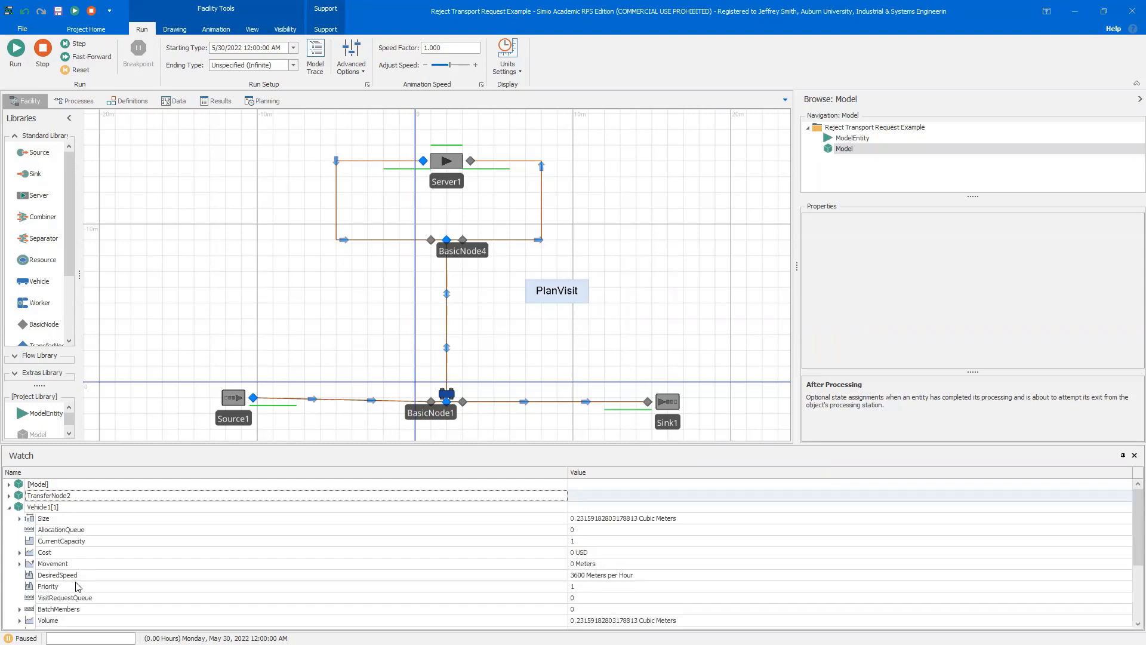
pyautogui.scroll(-1, 109, 569)
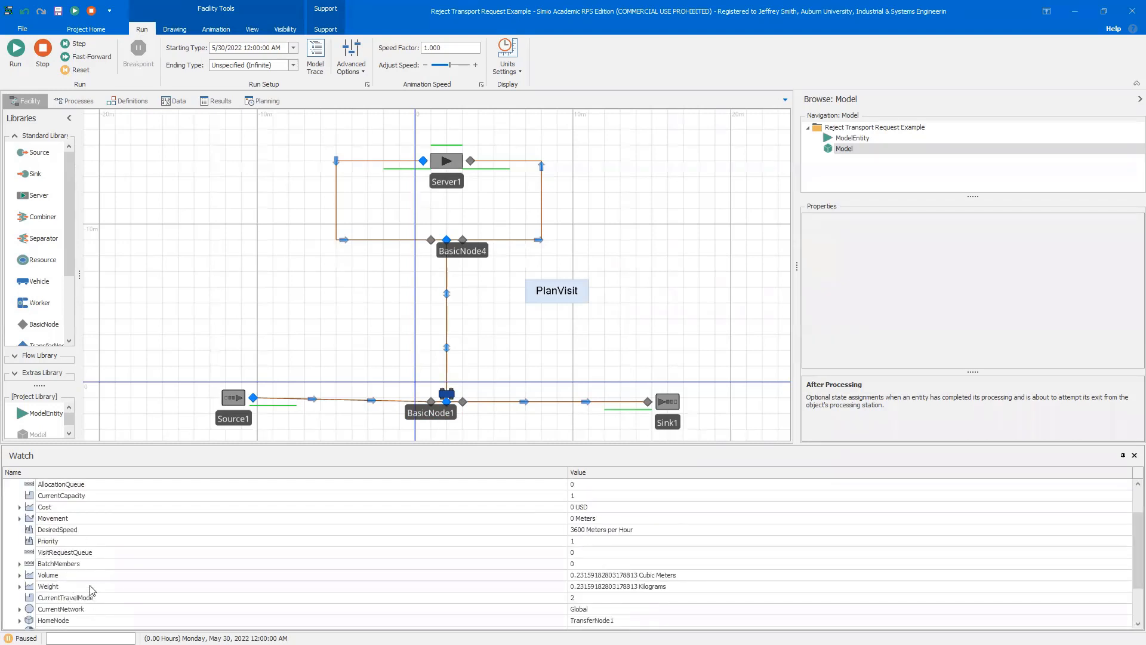
pyautogui.click(95, 552)
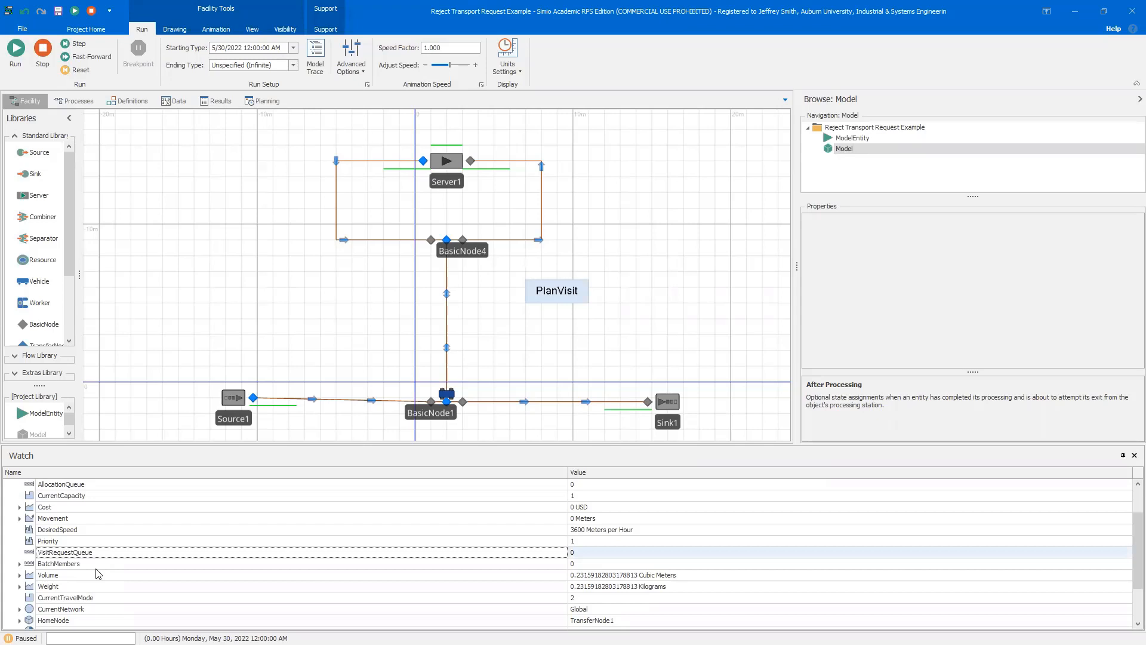
# Reset the simulation, run and pause it, and add the travelling vehicle to the Watch window
pyautogui.click(44, 60)
pyautogui.click(17, 53)
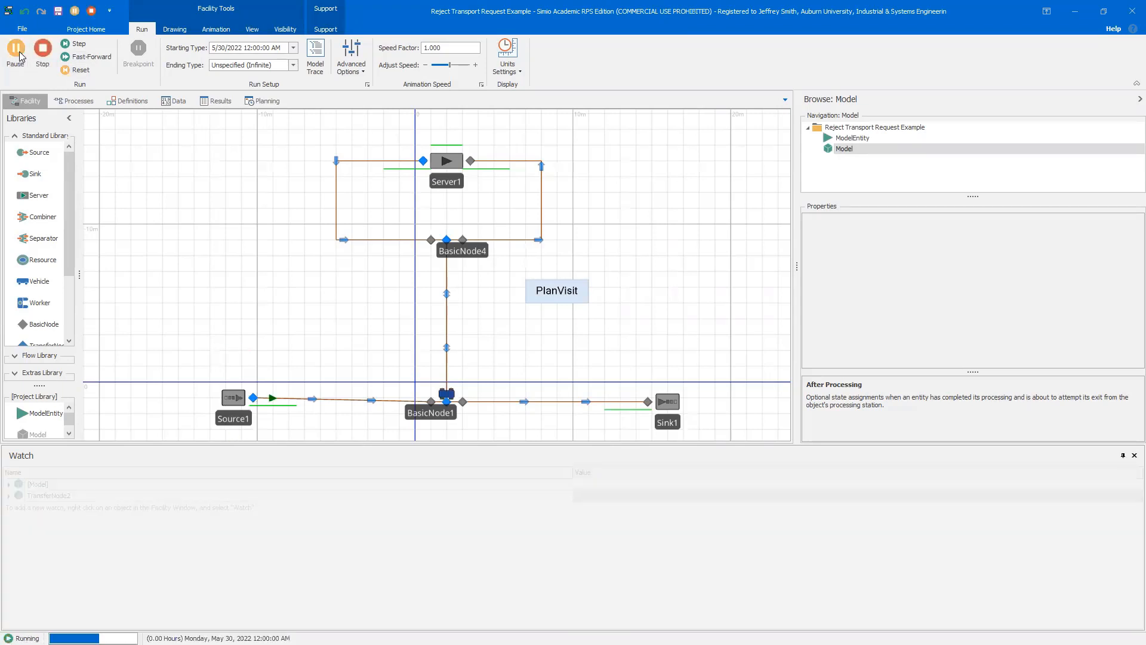
pyautogui.click(18, 53)
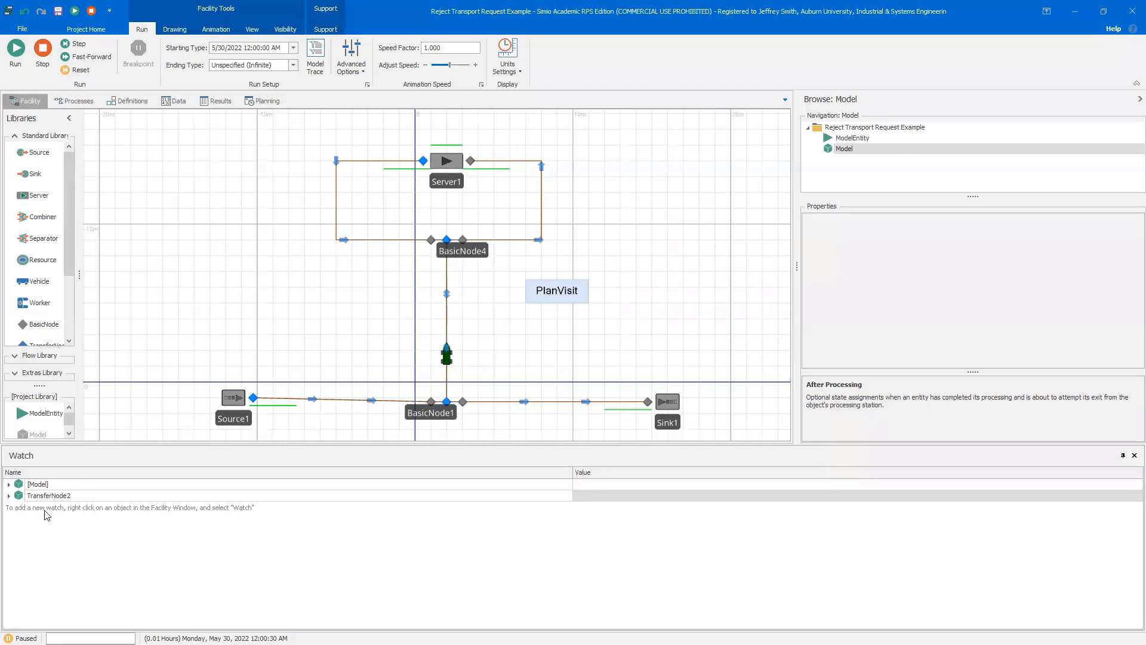
pyautogui.rightClick(447, 358)
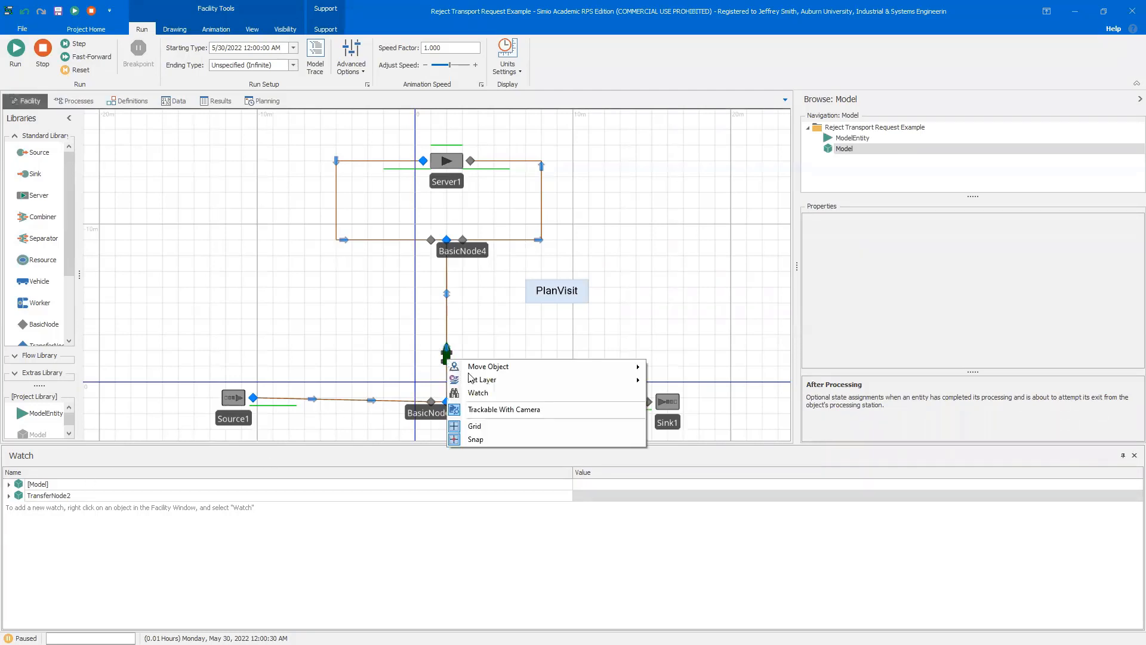
pyautogui.click(479, 393)
# Expand the vehicle's watch entry and scroll to its VisitRequestQueue state
pyautogui.click(9, 507)
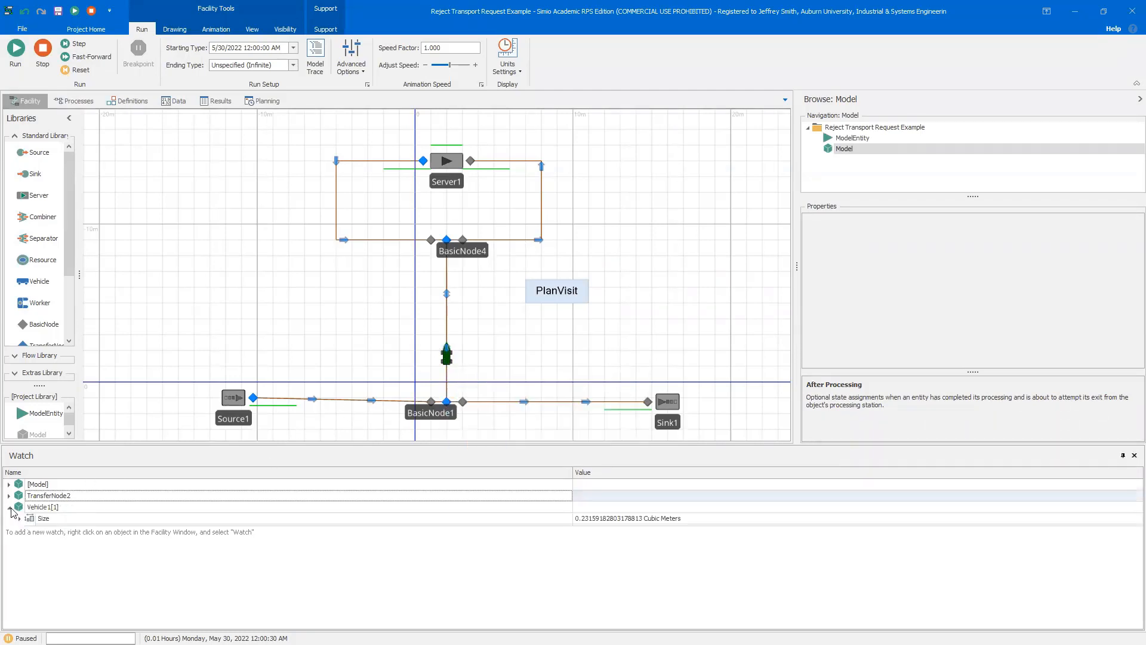
pyautogui.scroll(-2, 66, 574)
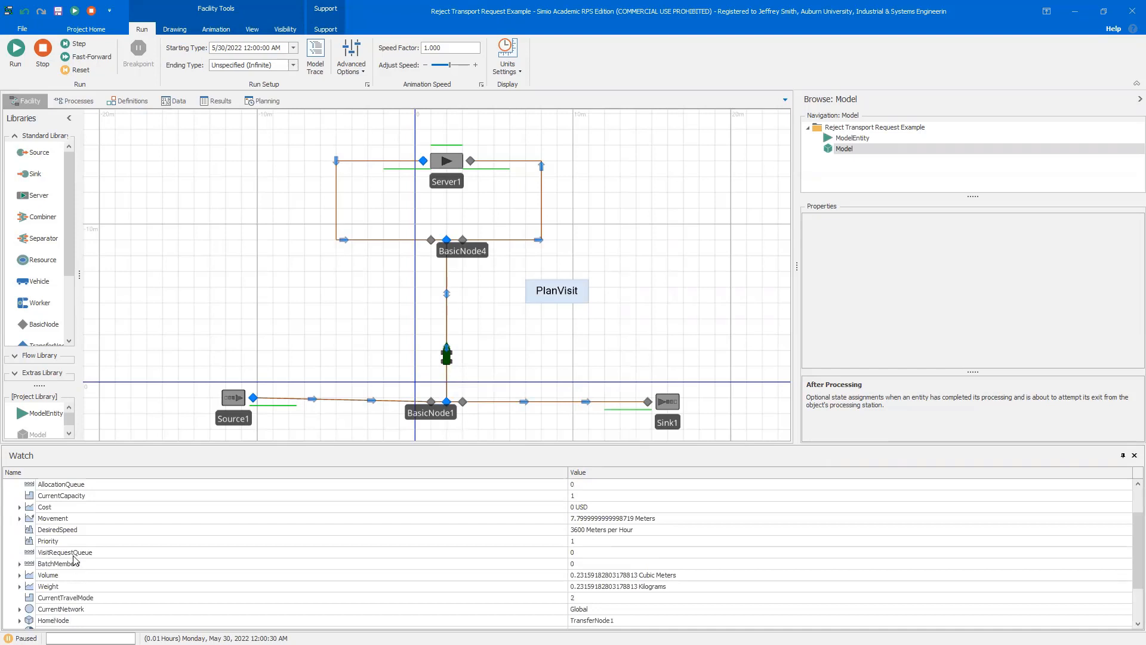
pyautogui.click(72, 555)
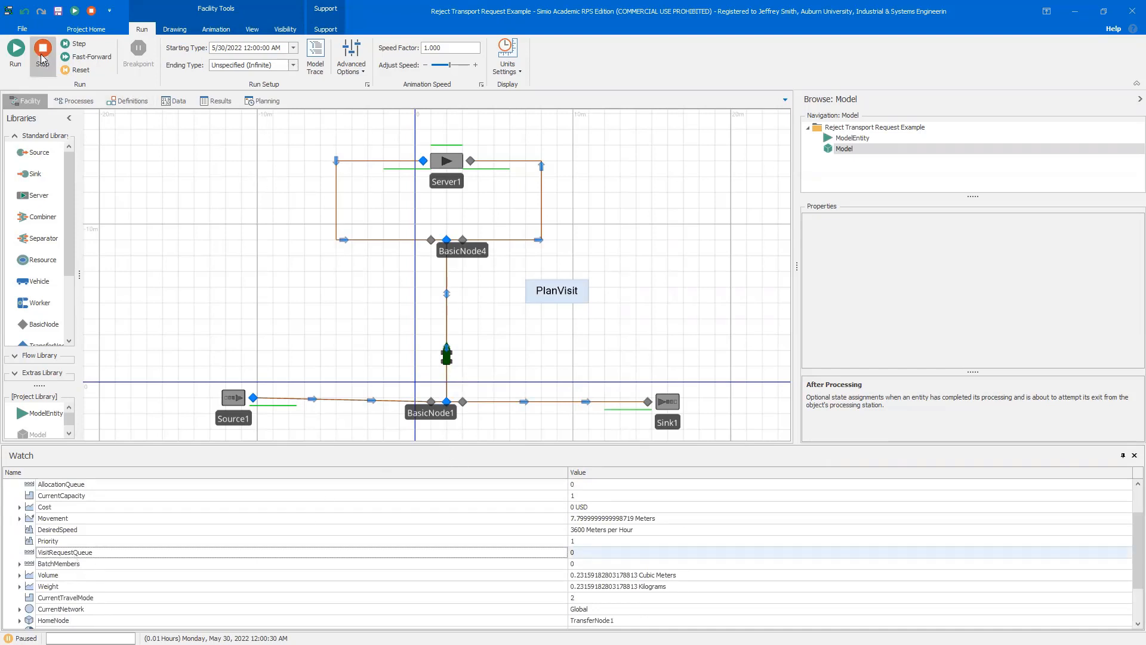
# Run and pause the simulation again, then expand the vehicle's VisitRequestQueue in the Watch window
pyautogui.click(17, 48)
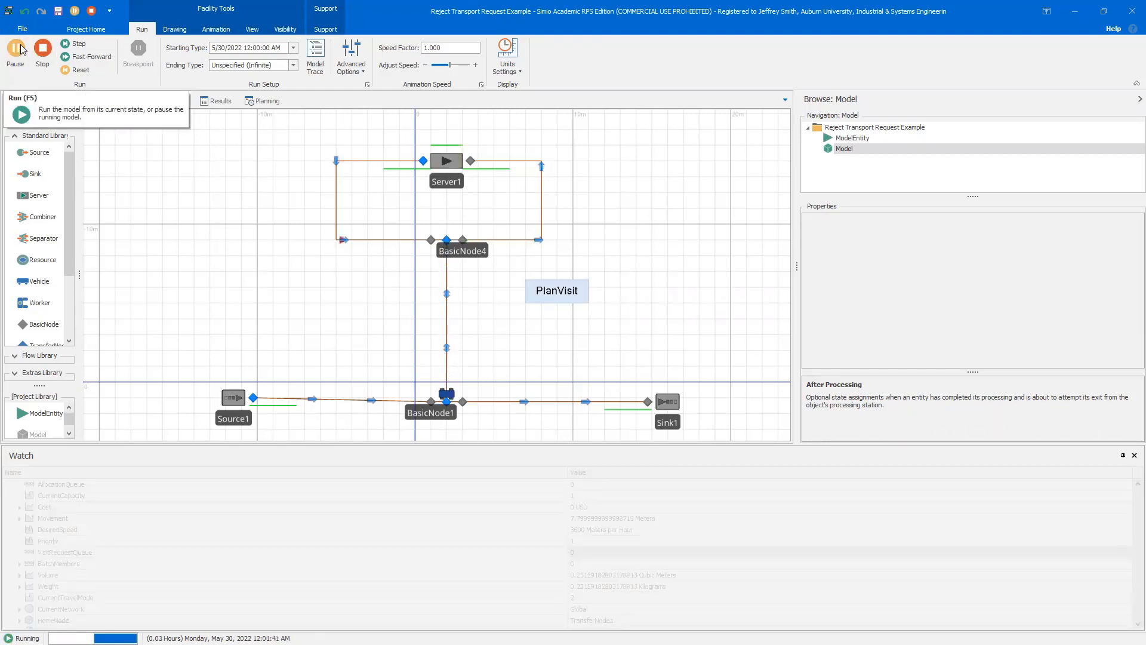
pyautogui.click(16, 48)
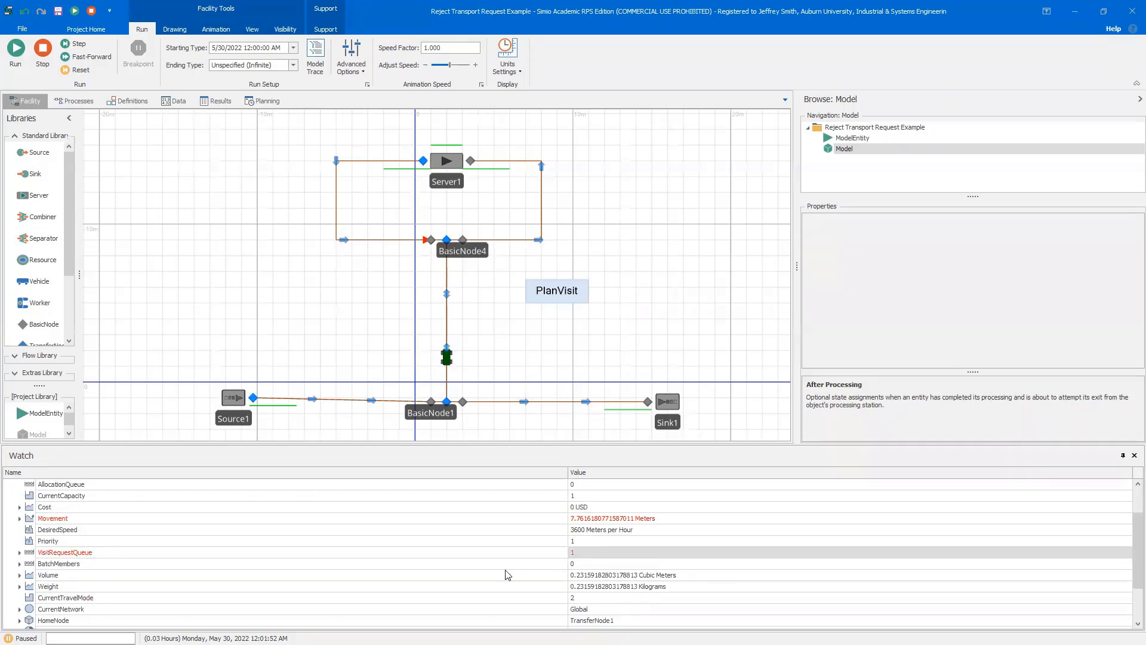
pyautogui.click(20, 553)
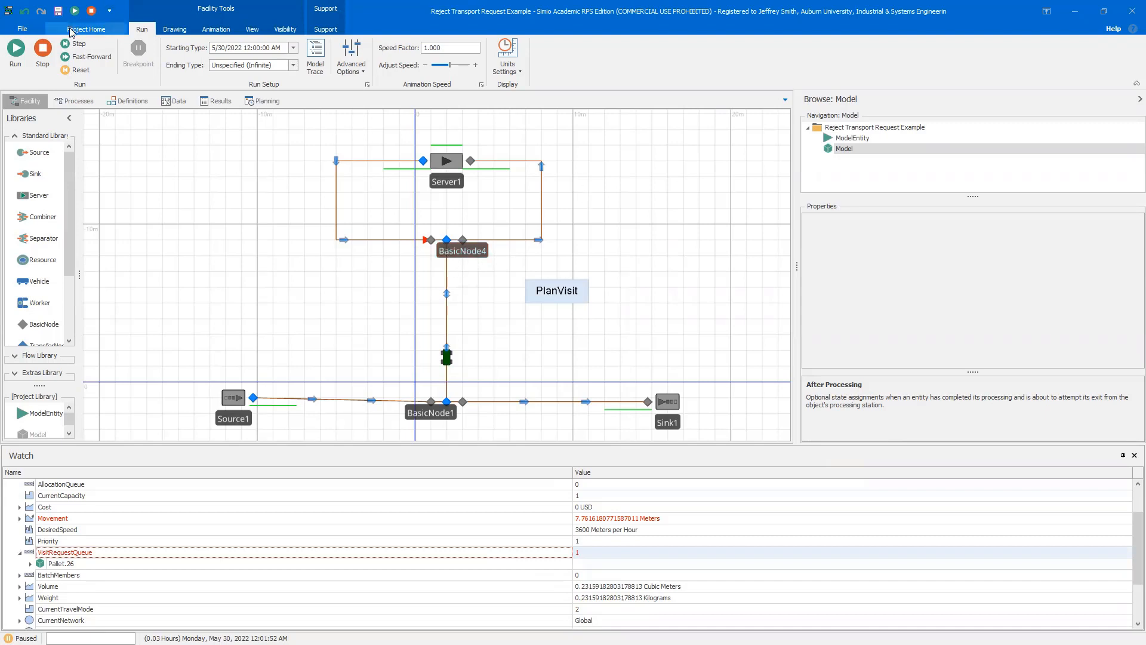
# Stop the simulation and add TransferNode1 to the Watch window
pyautogui.click(43, 48)
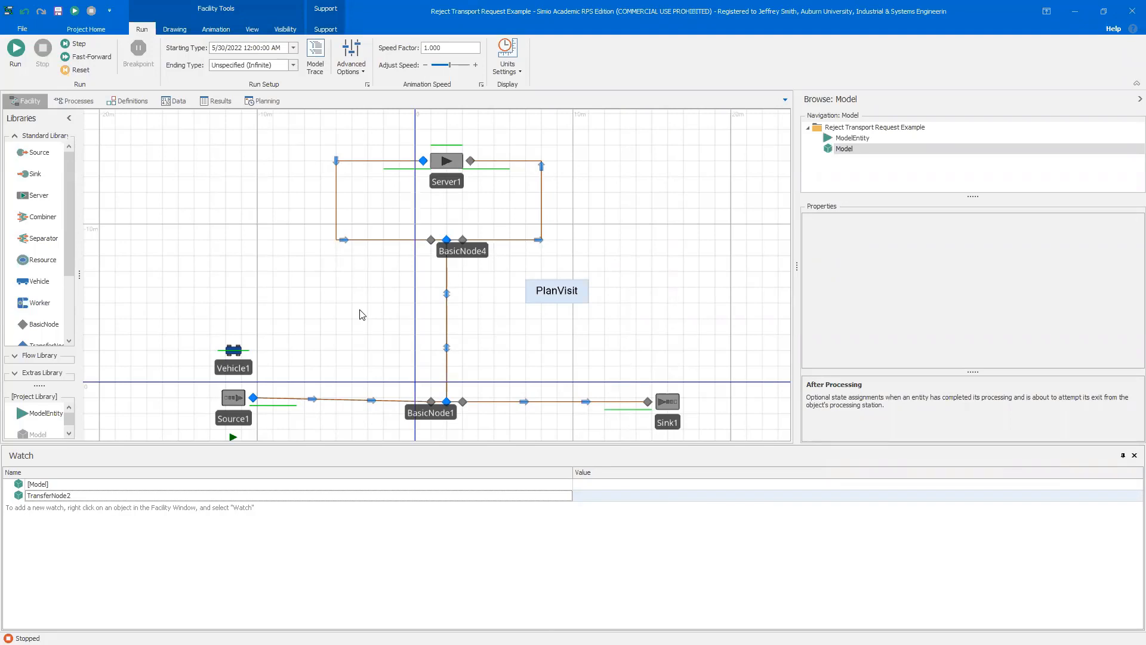
pyautogui.click(448, 403)
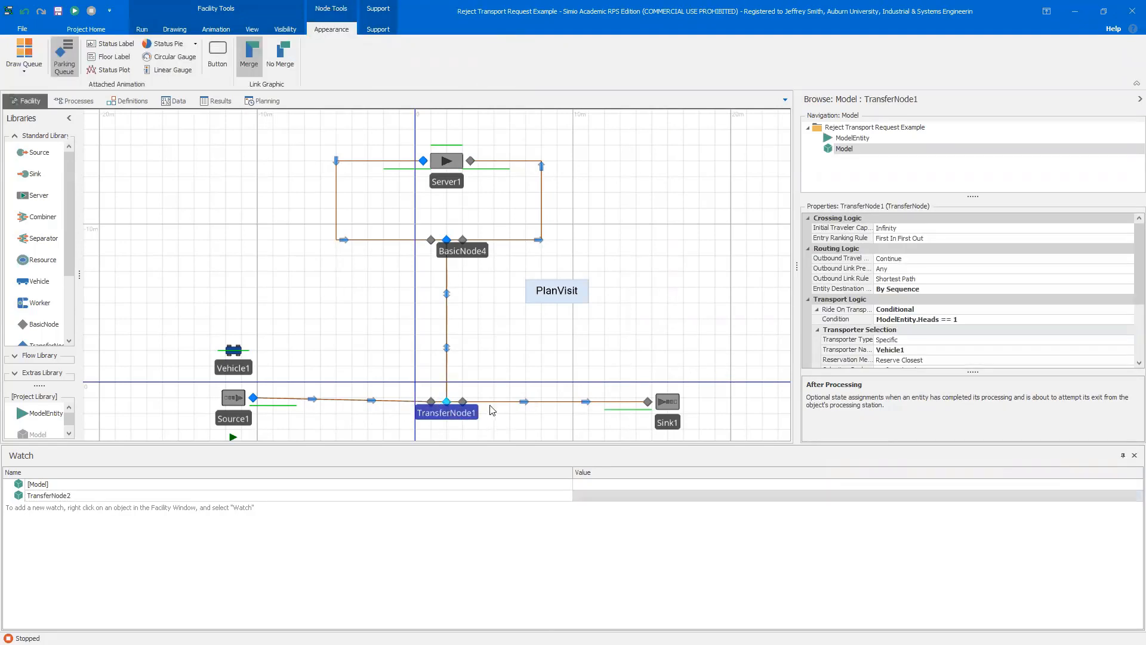
pyautogui.rightClick(447, 404)
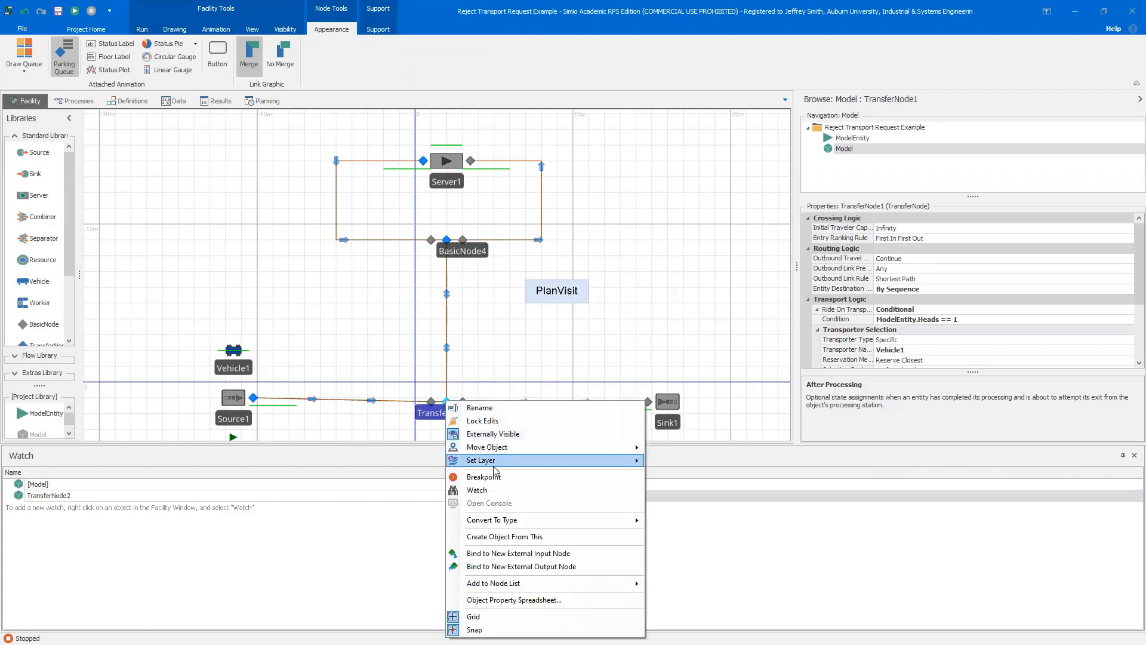
pyautogui.click(489, 490)
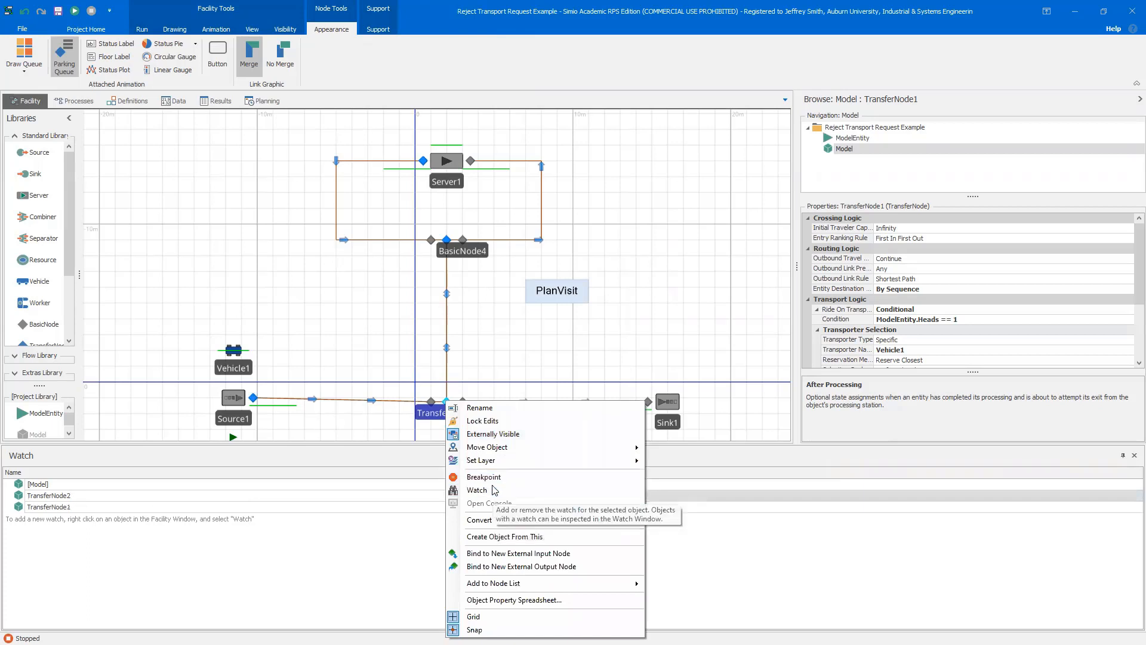
# Set Source1's Maximum Arrivals to 25
pyautogui.click(230, 398)
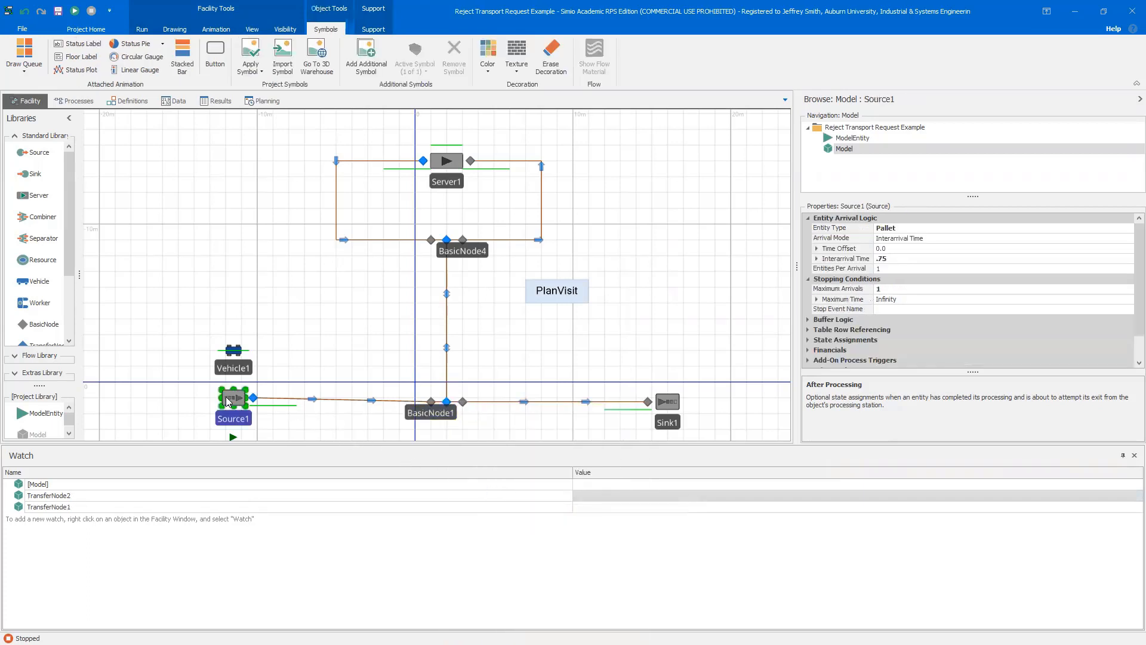
pyautogui.click(885, 292)
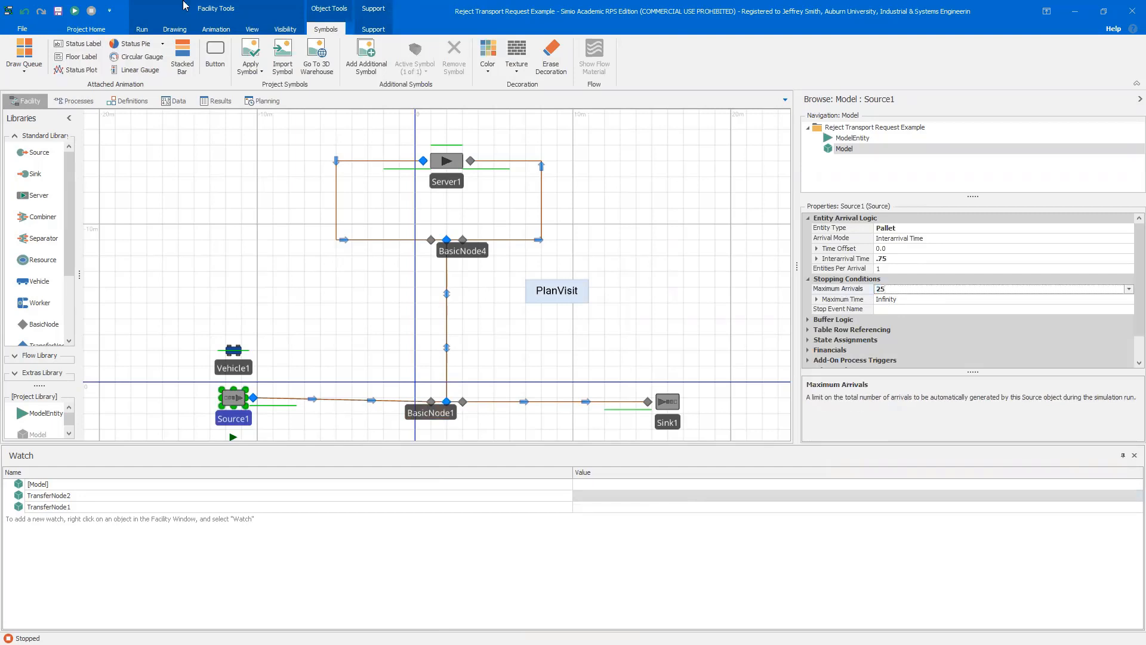
# Run and pause the simulation, then expand TransferNode2's watch entry to inspect its RidePickupQueue
pyautogui.click(74, 11)
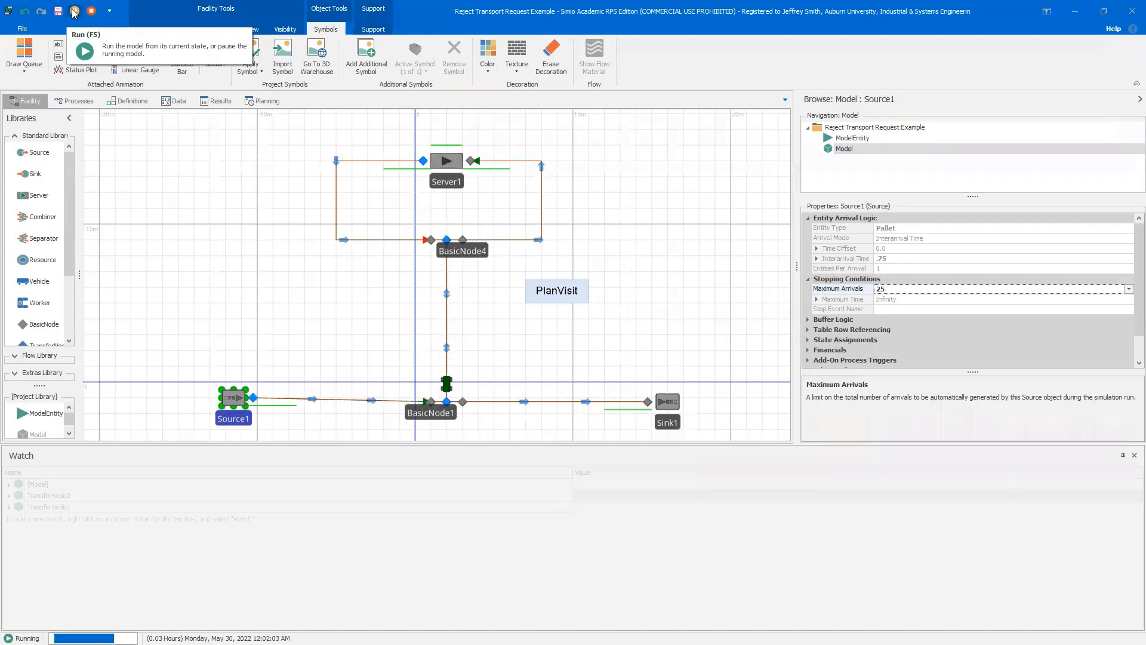
pyautogui.click(74, 12)
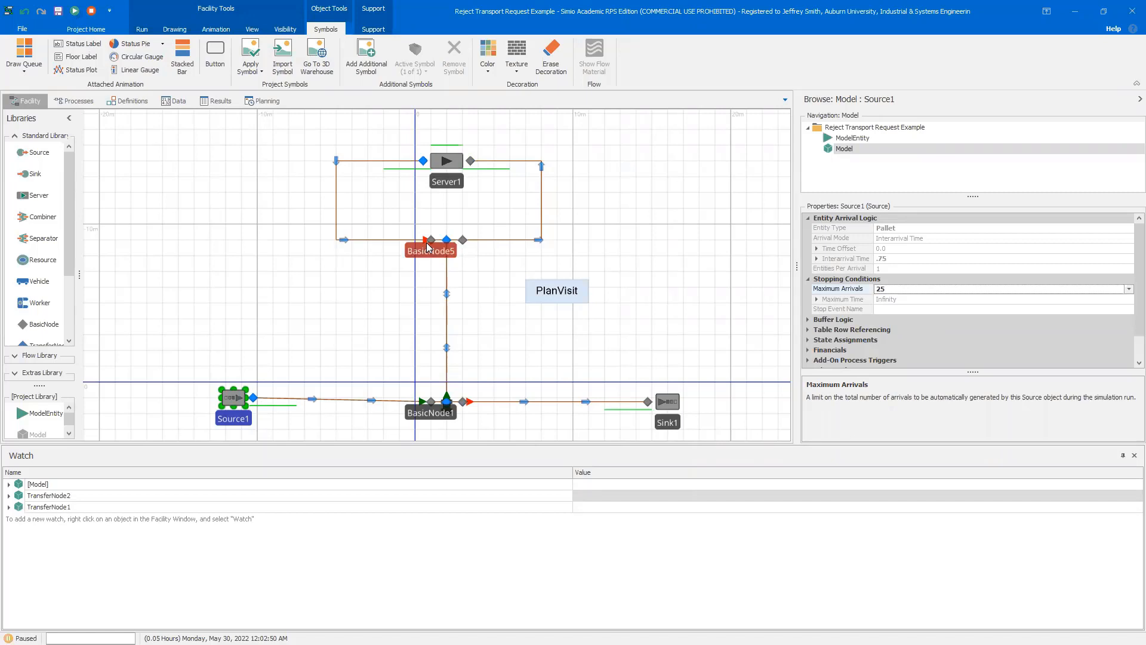
pyautogui.click(9, 497)
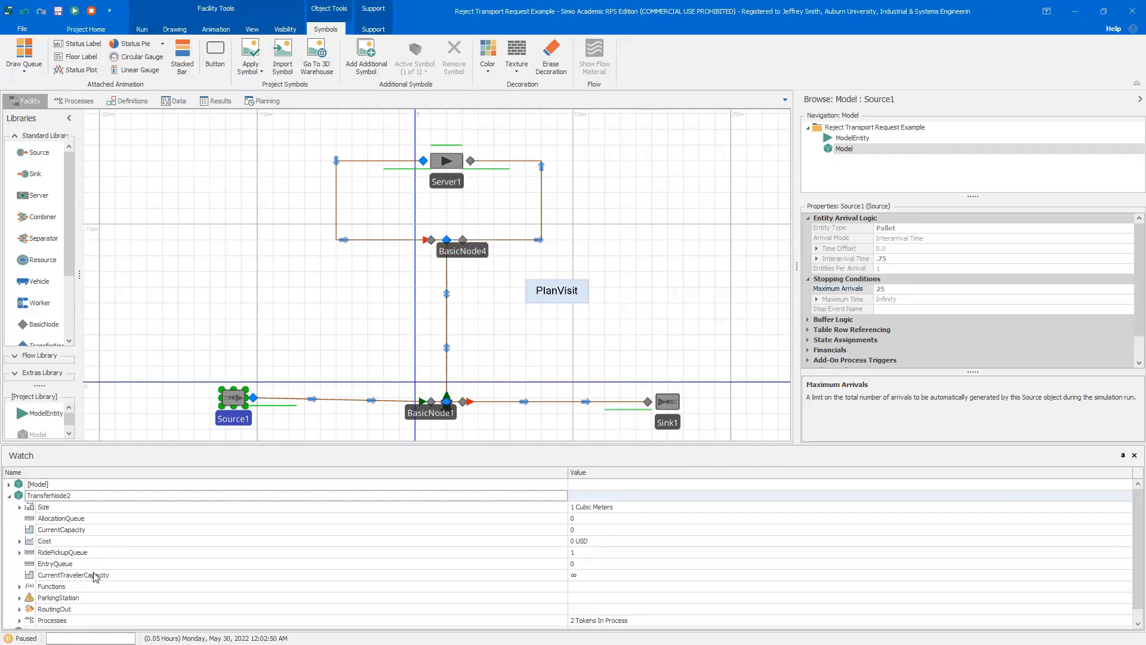
pyautogui.click(95, 554)
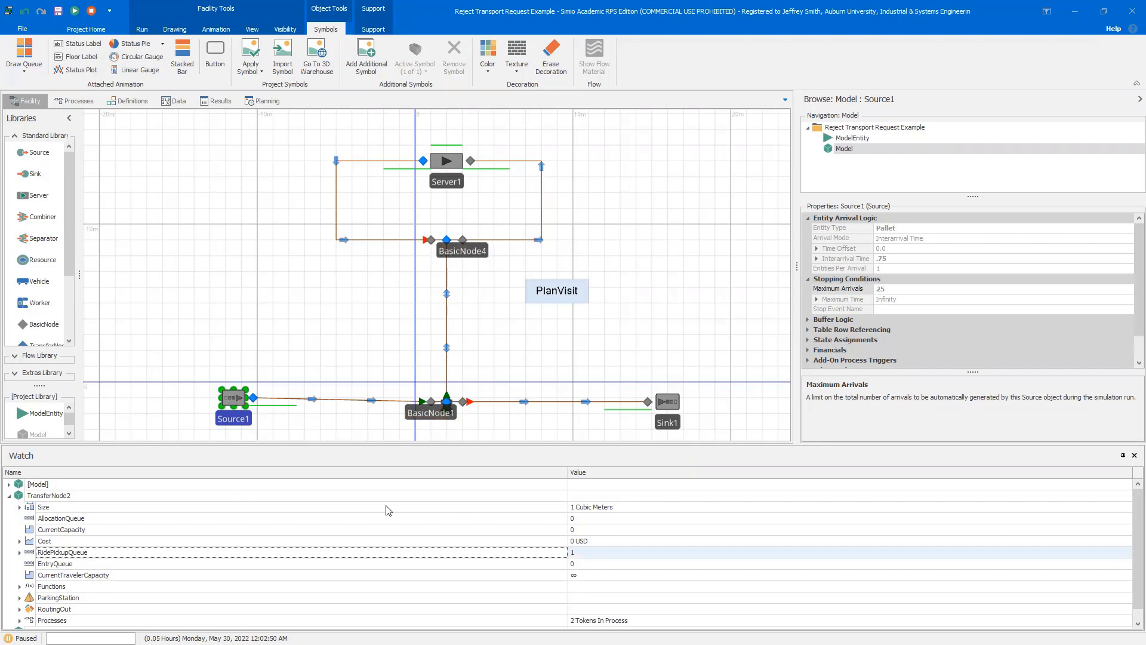
# Collapse TransferNode2 and expand TransferNode1's watch entry to inspect its RidePickupQueue
pyautogui.click(9, 496)
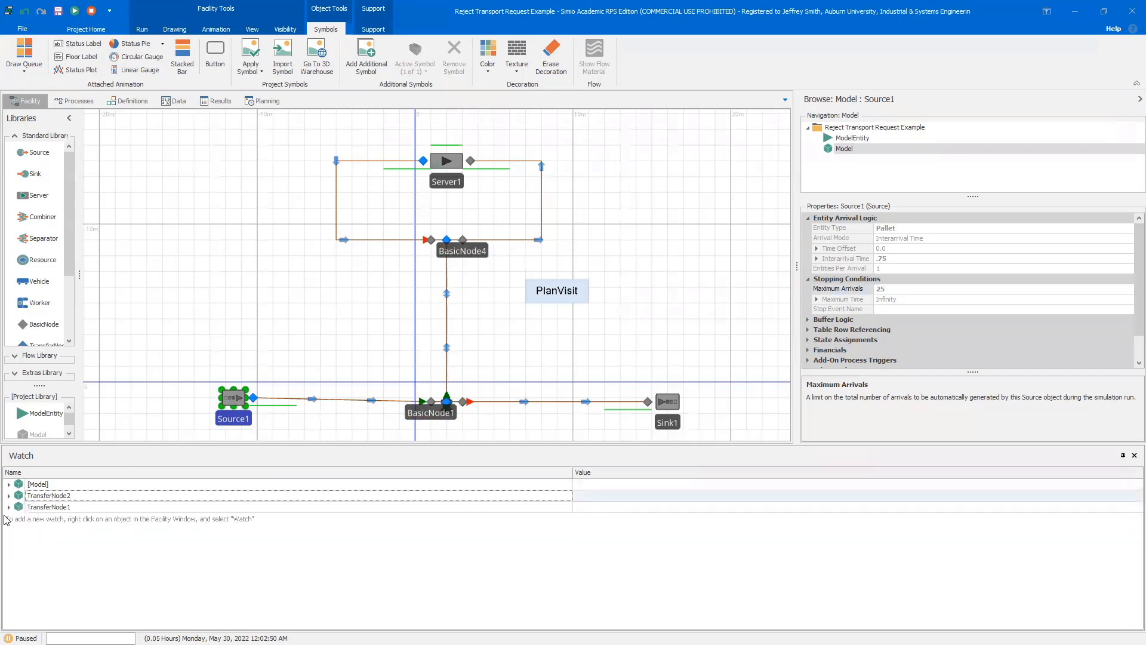
pyautogui.click(9, 507)
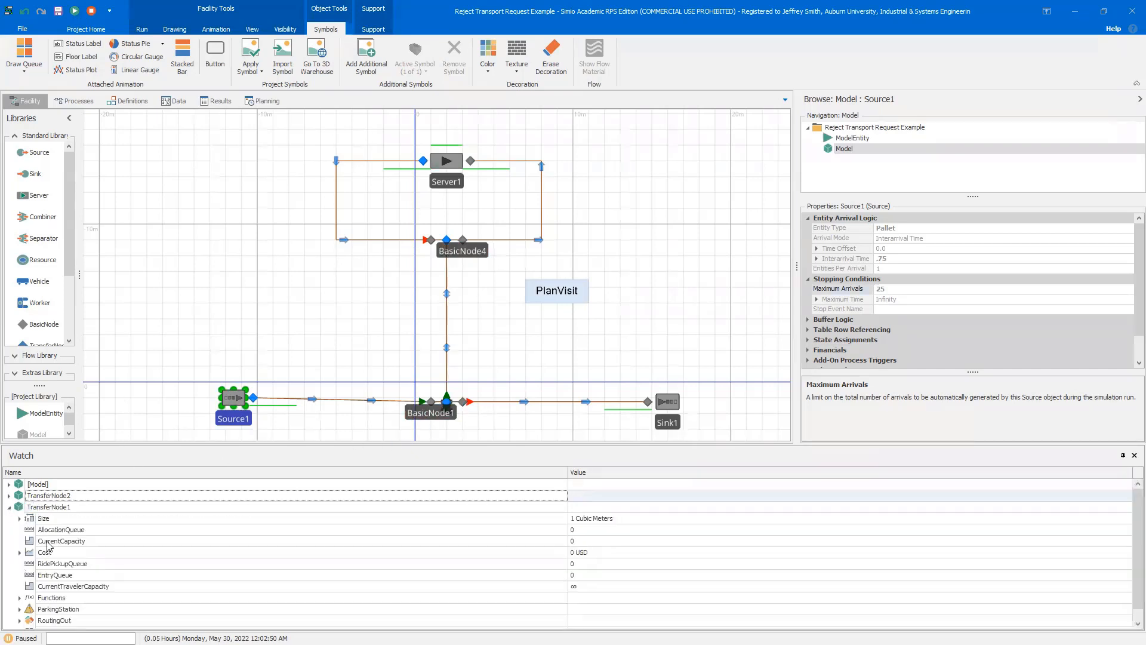
pyautogui.click(68, 565)
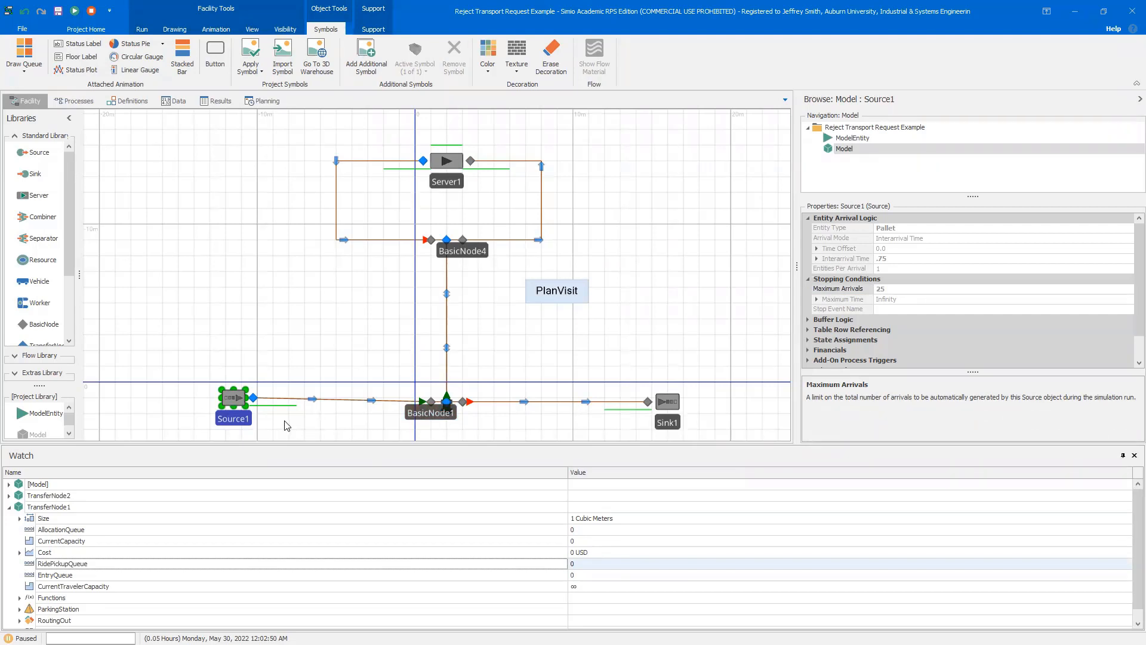
# Stop the simulation and set Source1's Maximum Arrivals to 1
pyautogui.click(92, 11)
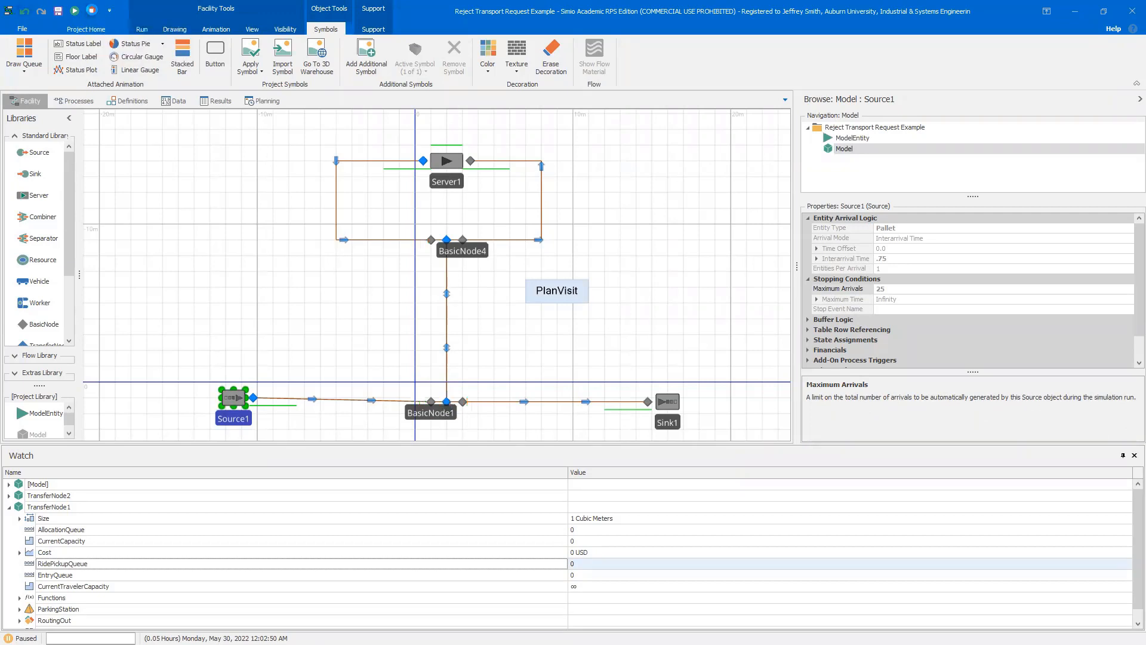
pyautogui.click(890, 289)
pyautogui.moveTo(888, 290); pyautogui.dragTo(874, 284)
pyautogui.write('1')
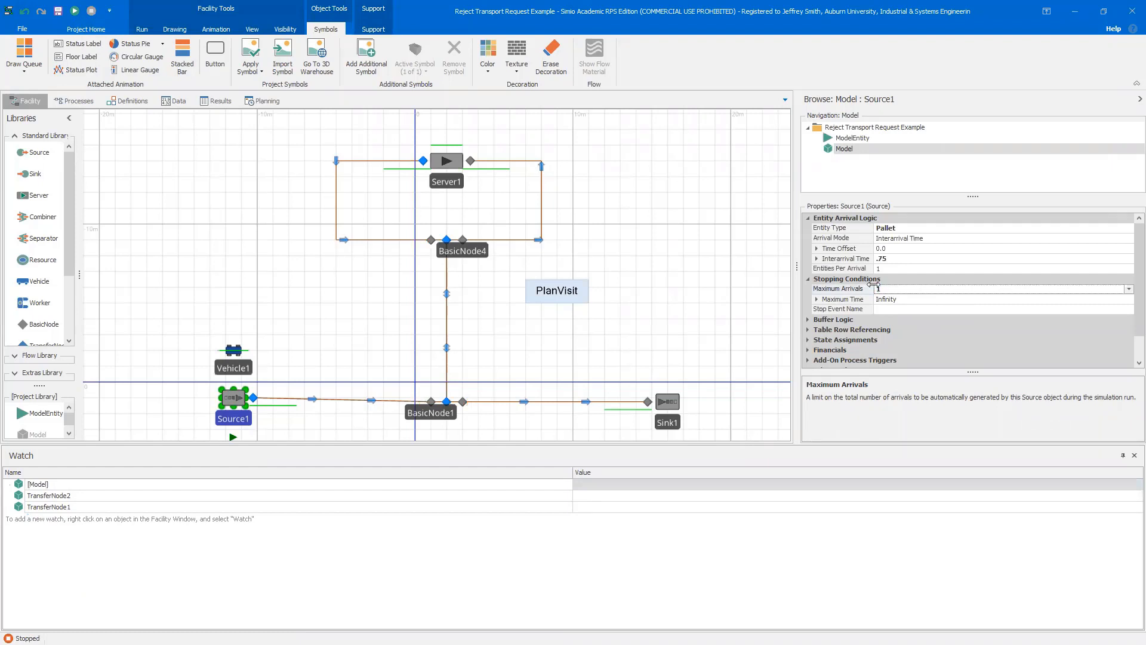
# Select Vehicle1 and examine its Evaluating Transport Request add-on process trigger
pyautogui.moveTo(701, 332); pyautogui.dragTo(699, 328)
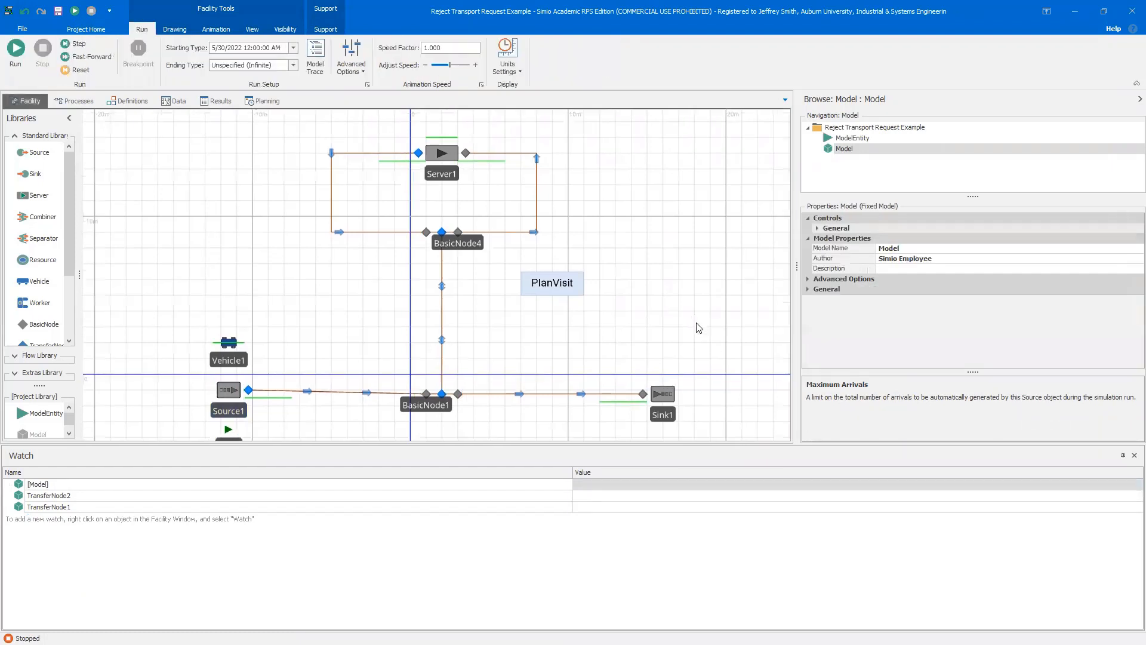
pyautogui.click(248, 408)
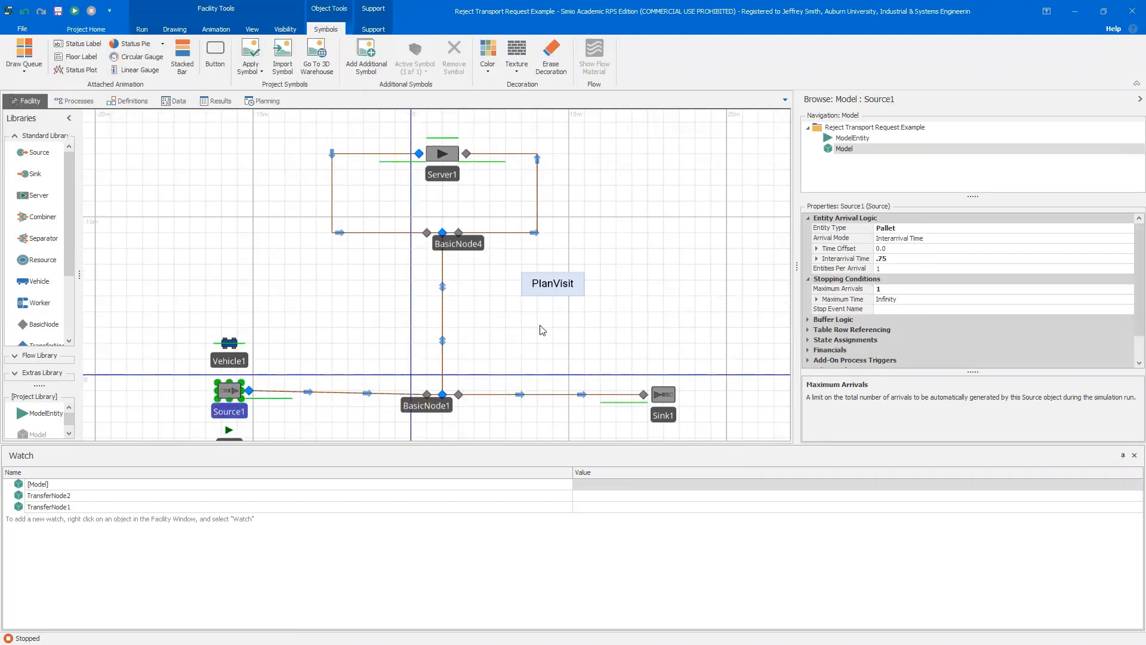
pyautogui.click(244, 364)
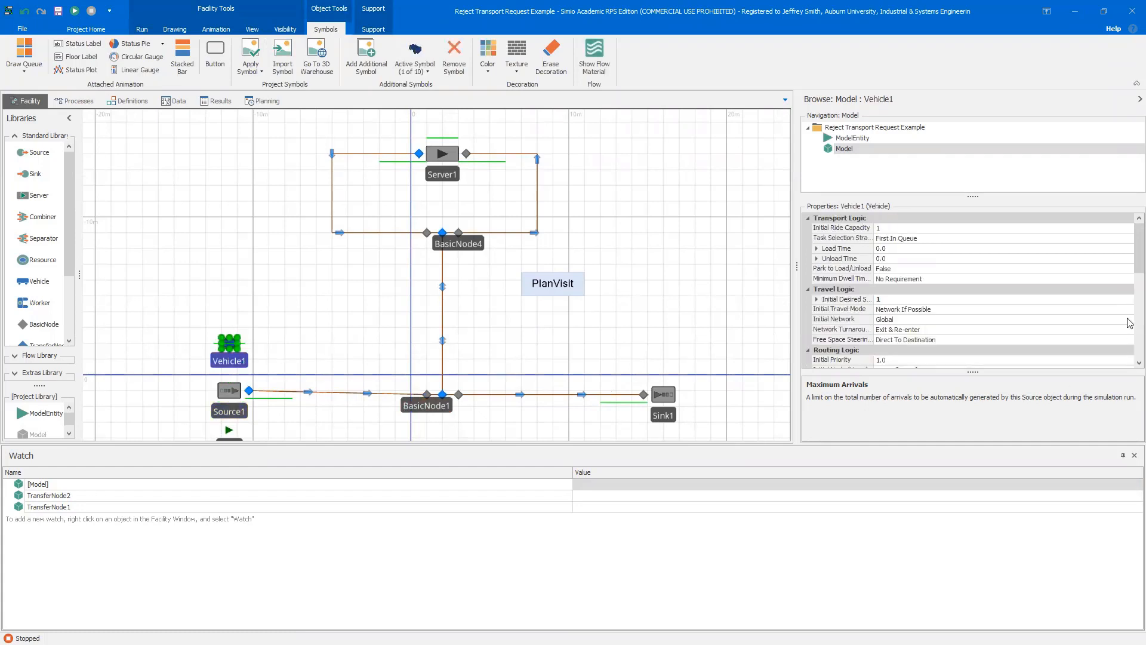
pyautogui.moveTo(1136, 248); pyautogui.dragTo(1130, 335)
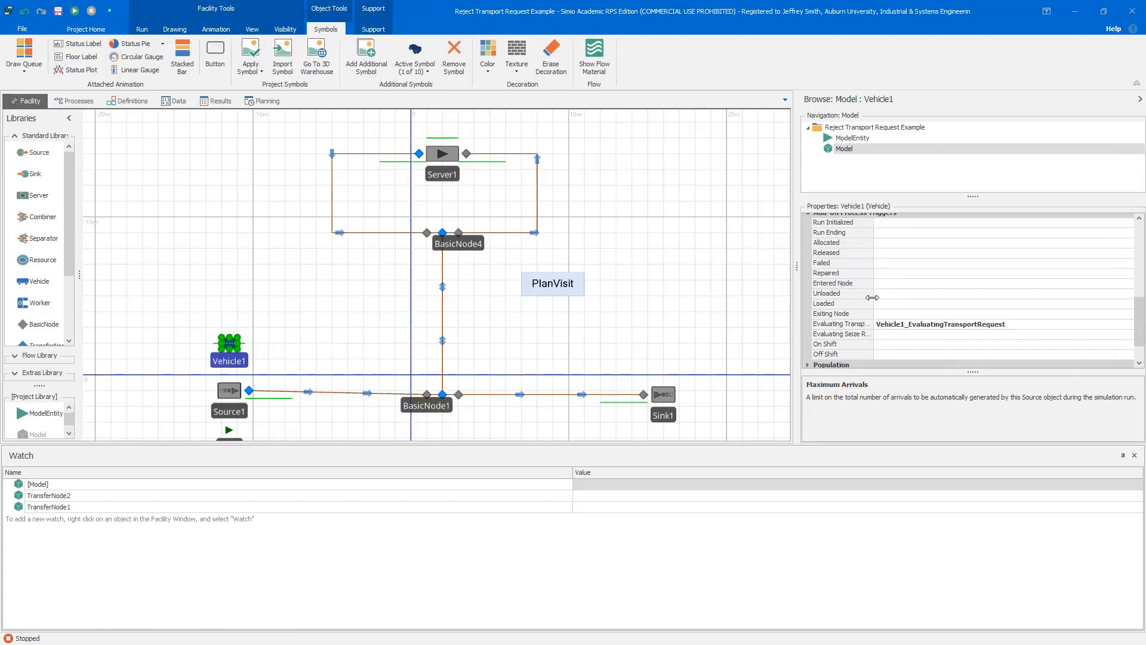
pyautogui.moveTo(873, 293); pyautogui.dragTo(913, 285)
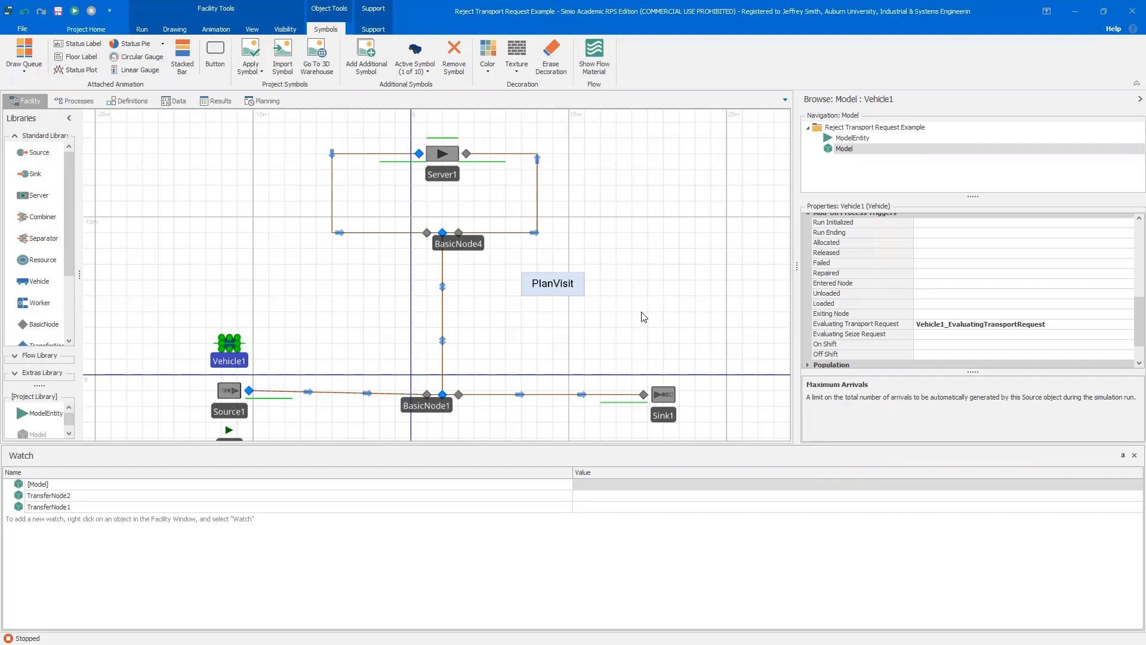
# Expand the model's General controls to view the NumRejects property
pyautogui.click(669, 304)
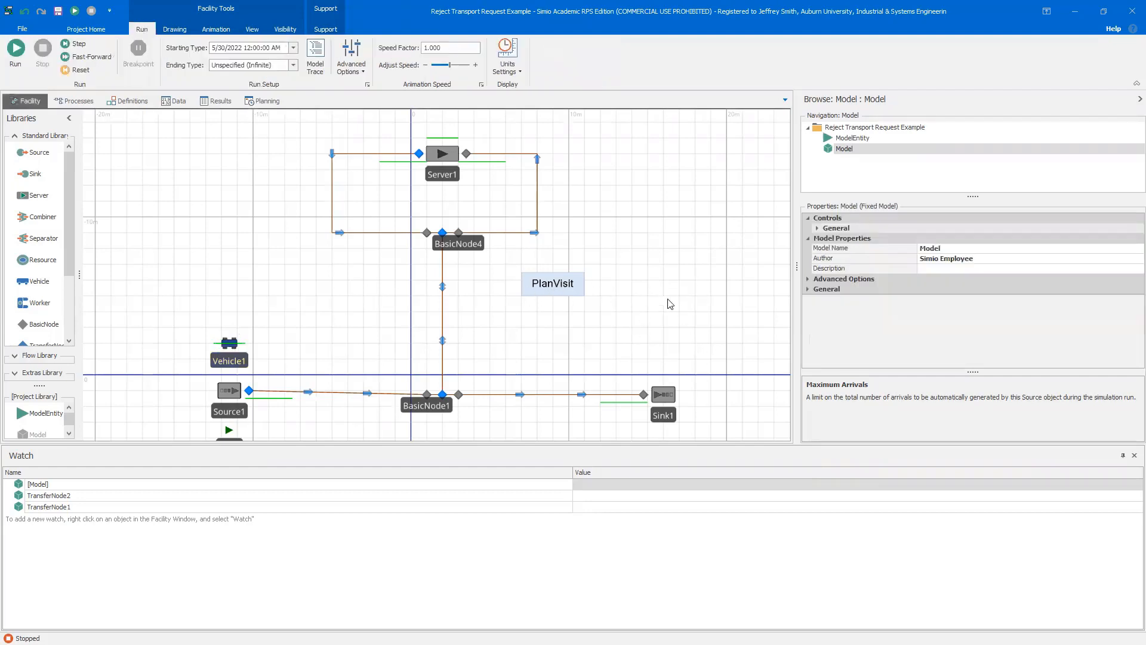
pyautogui.click(818, 228)
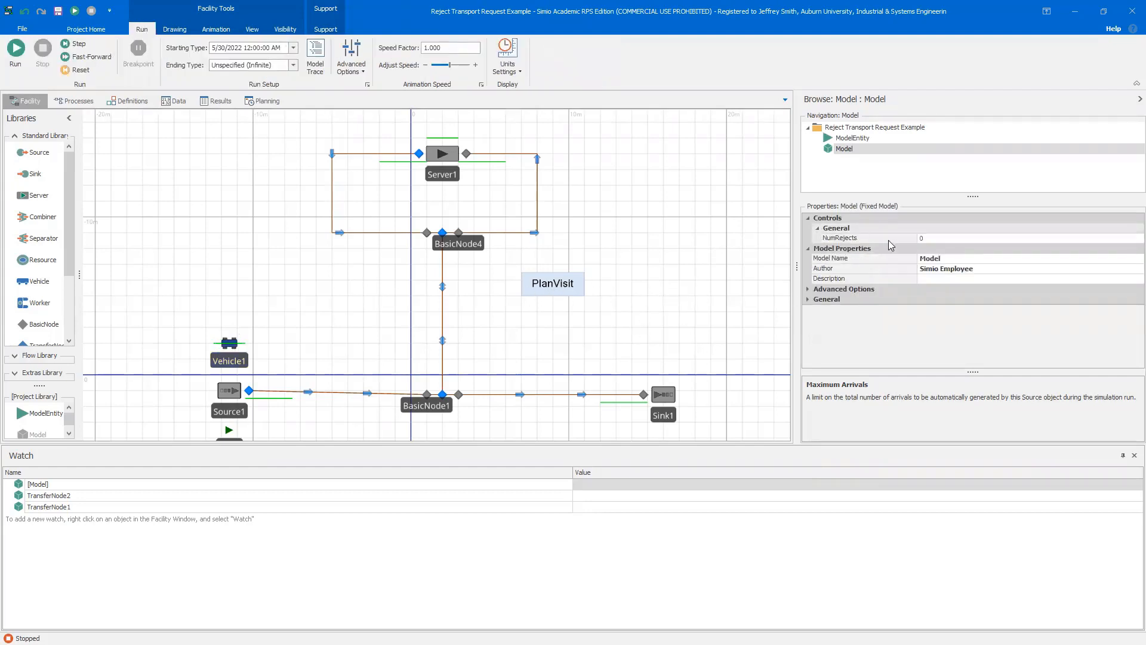
# Set the model's NumRejects control to 1
pyautogui.click(940, 239)
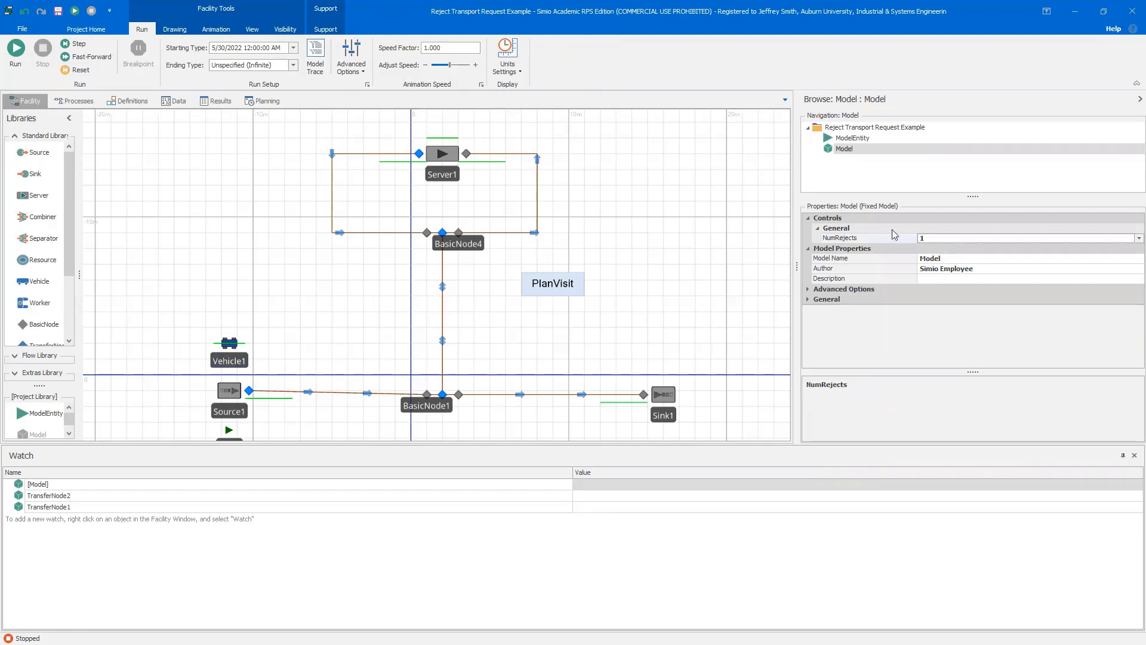
pyautogui.click(669, 280)
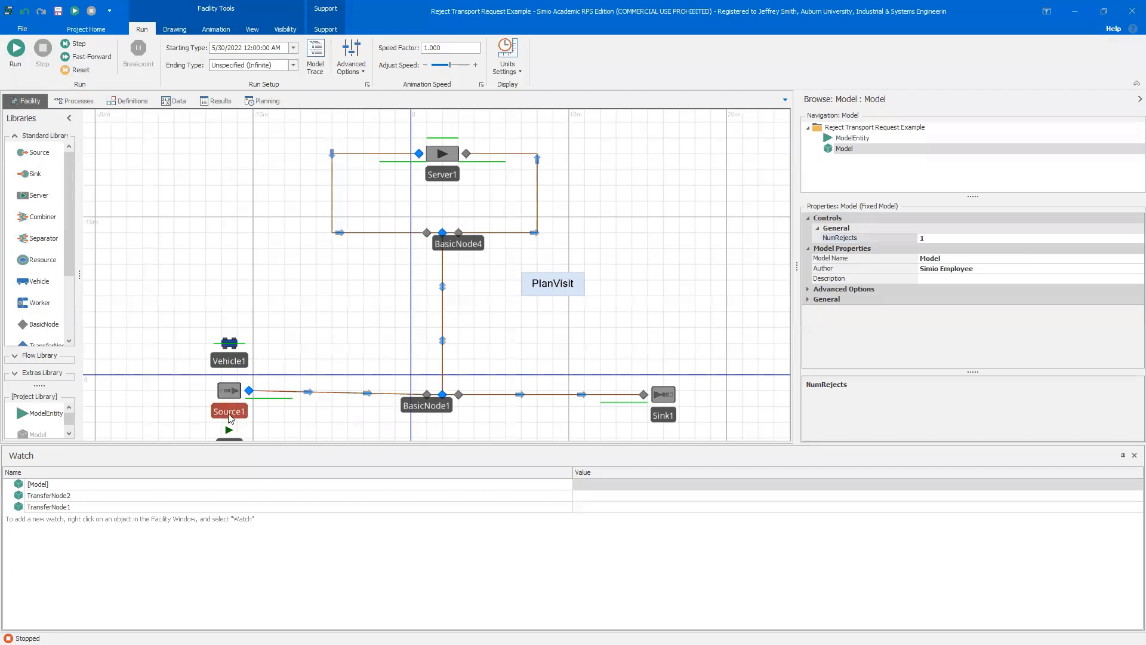
# Run the simulation with one arrival and stop it after the vehicle moves
pyautogui.click(229, 416)
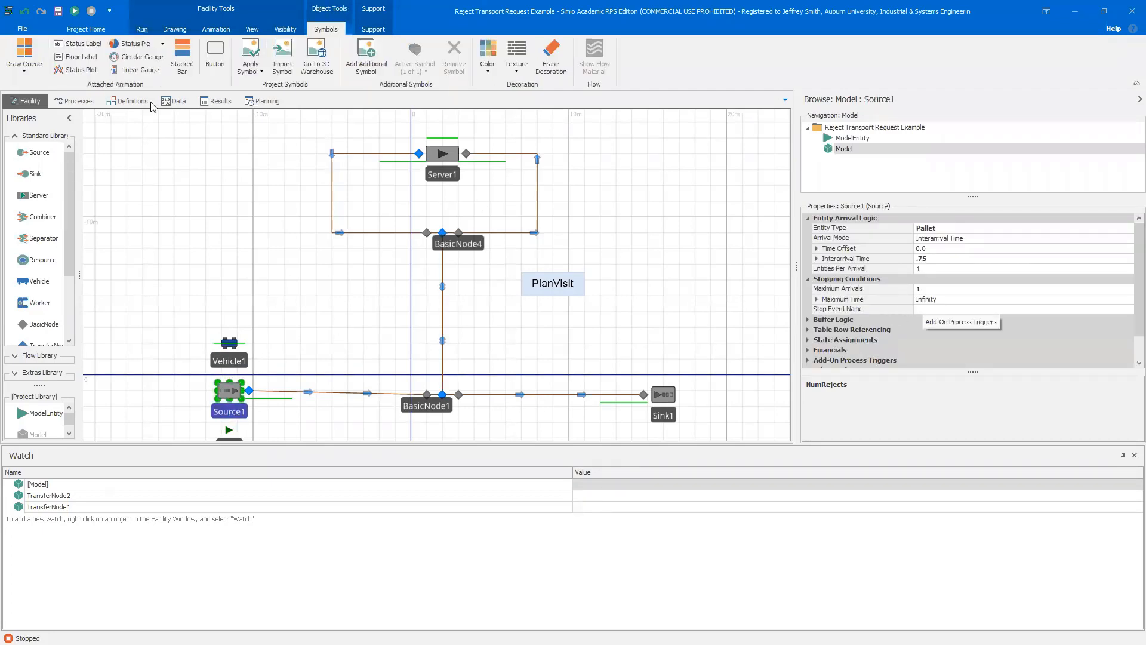
pyautogui.press('F5')
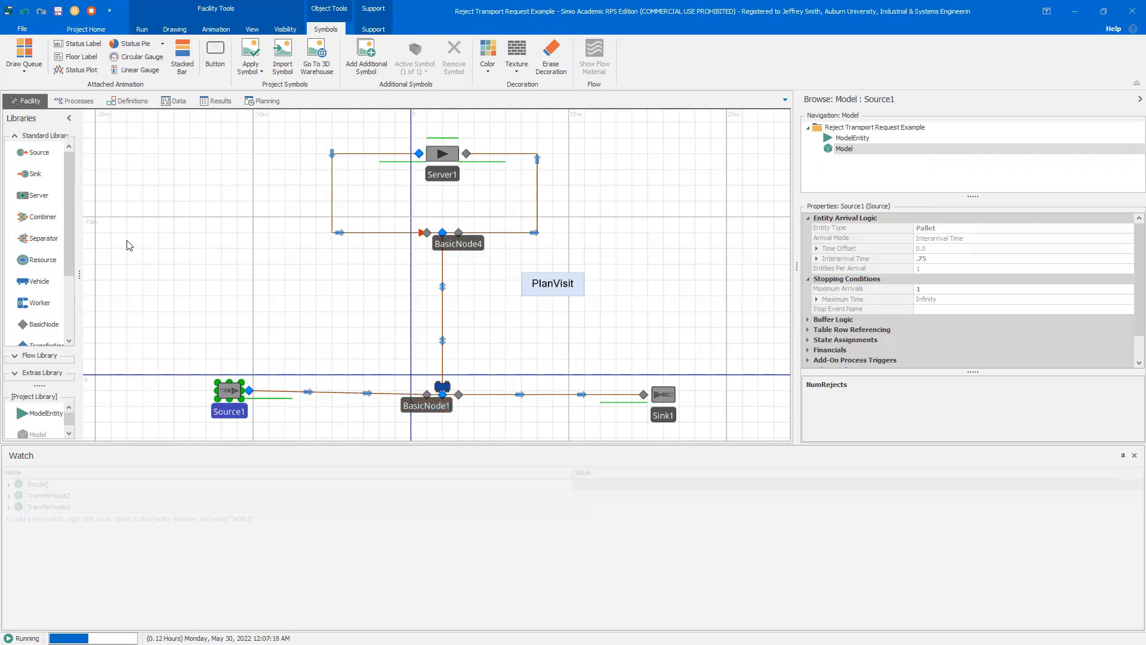
pyautogui.click(93, 12)
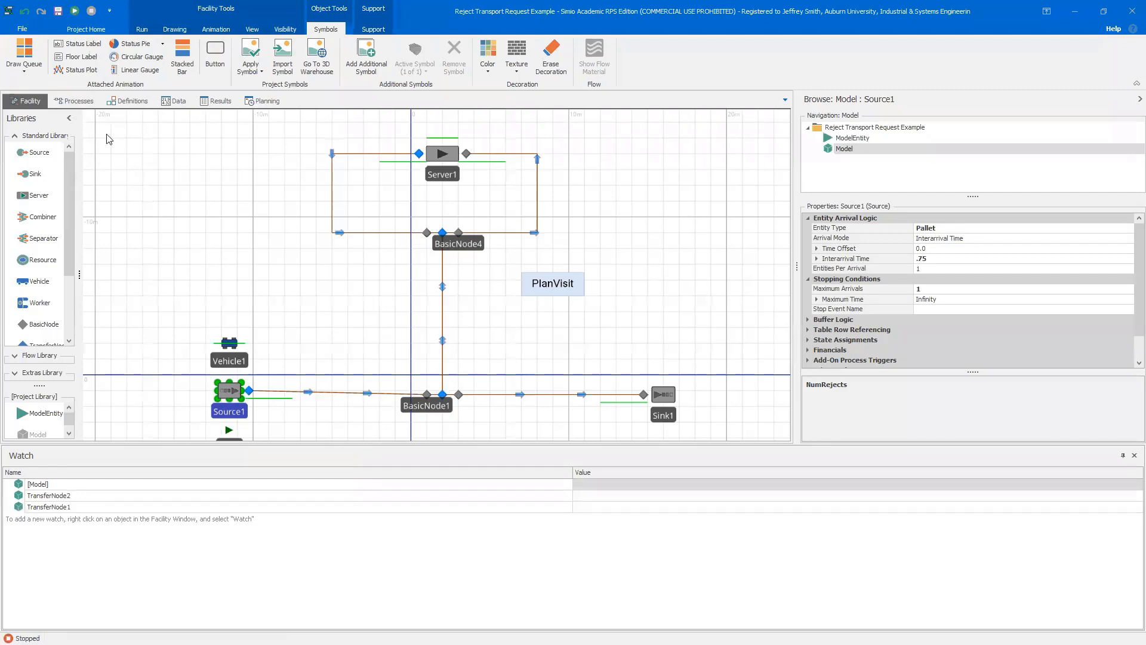
# Examine Vehicle1's Evaluating Transport Request add-on process and the condition of its Up Decide step
pyautogui.click(227, 362)
pyautogui.scroll(-5, 1128, 356)
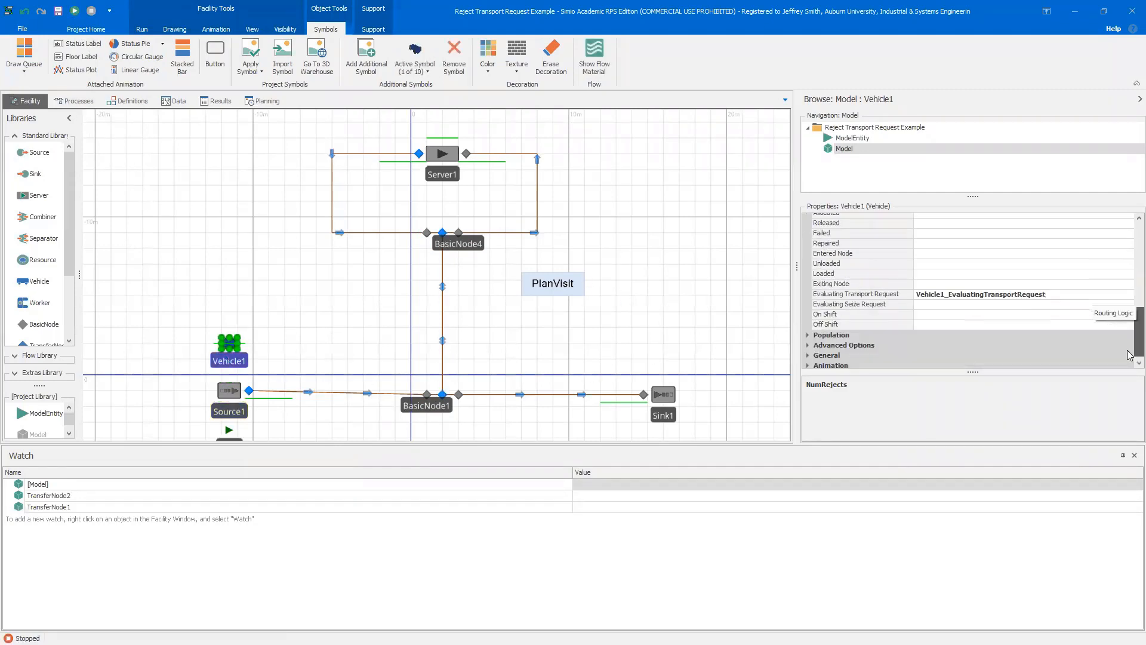
pyautogui.scroll(-1, 1129, 355)
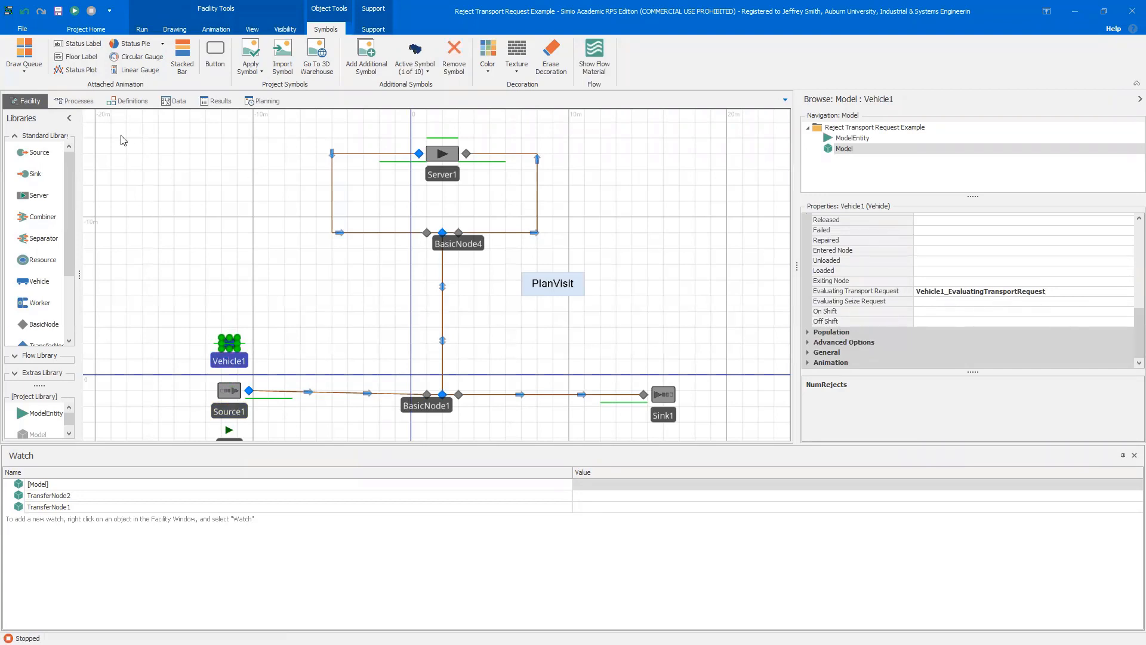
pyautogui.click(73, 101)
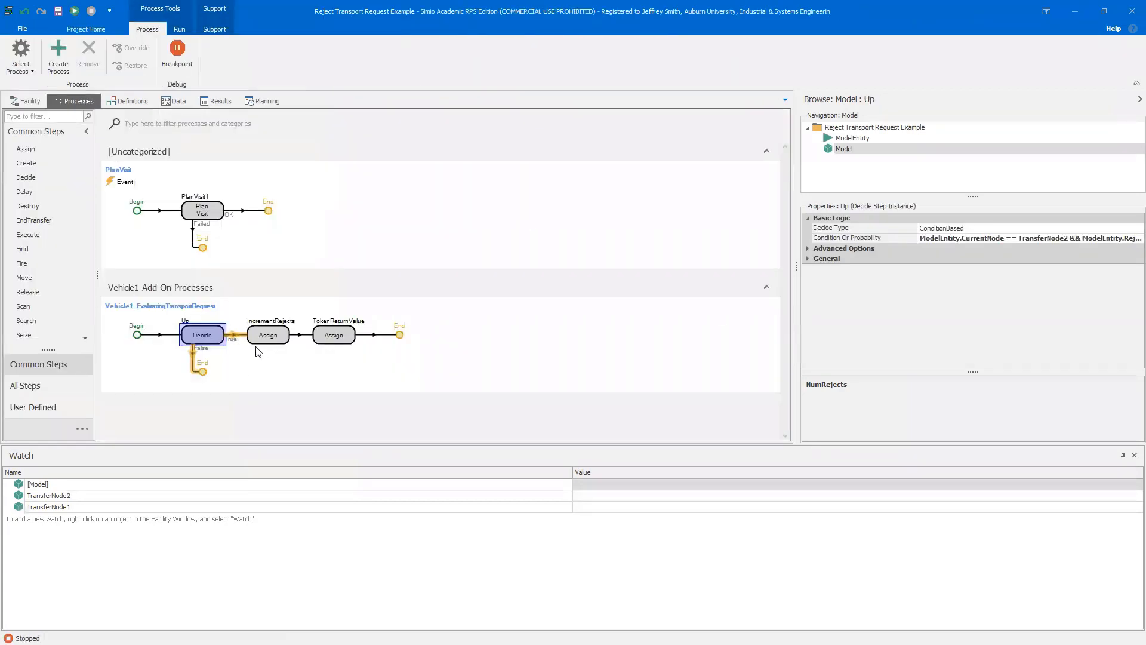
pyautogui.click(255, 347)
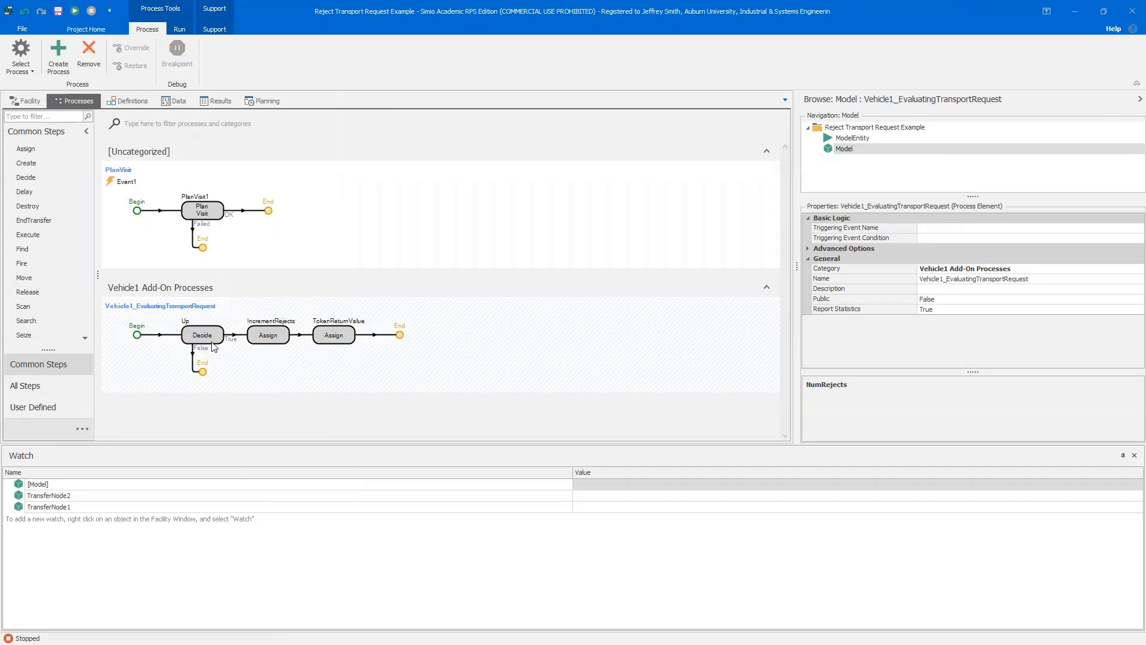
pyautogui.moveTo(210, 342)
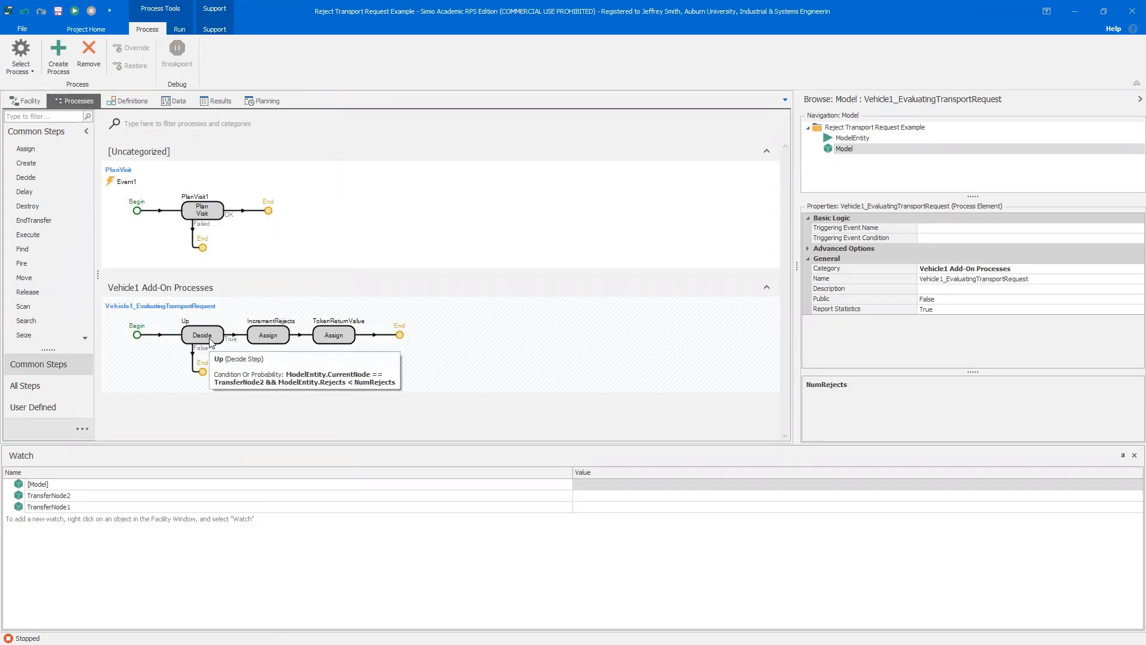
pyautogui.click(204, 339)
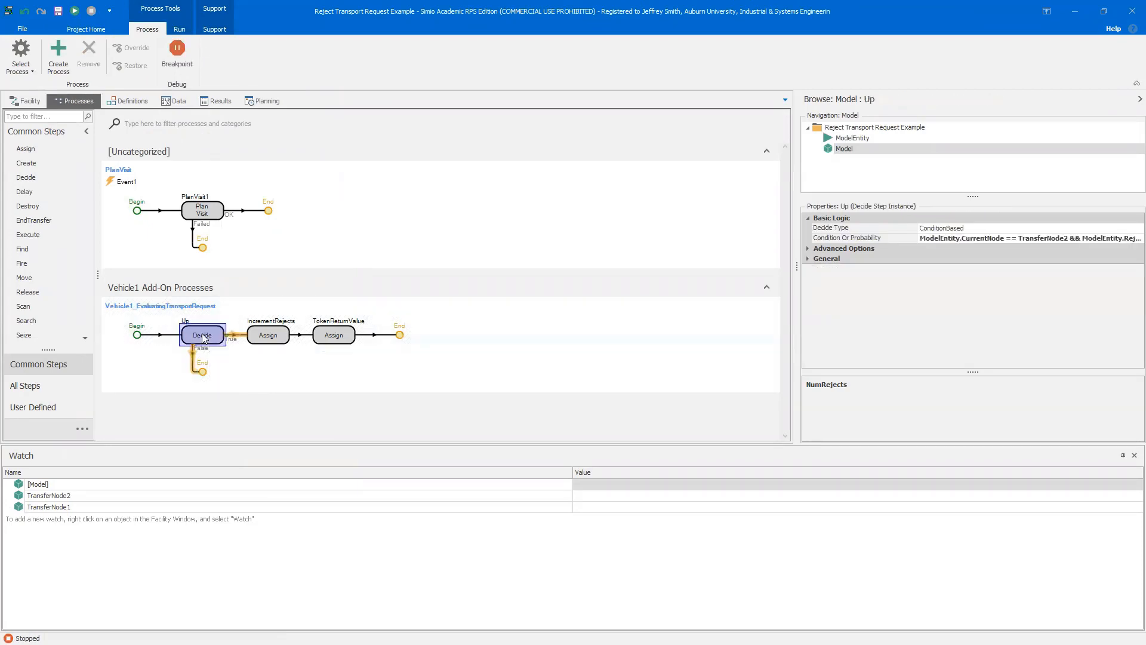
pyautogui.moveTo(203, 339)
pyautogui.moveTo(914, 229); pyautogui.dragTo(869, 228)
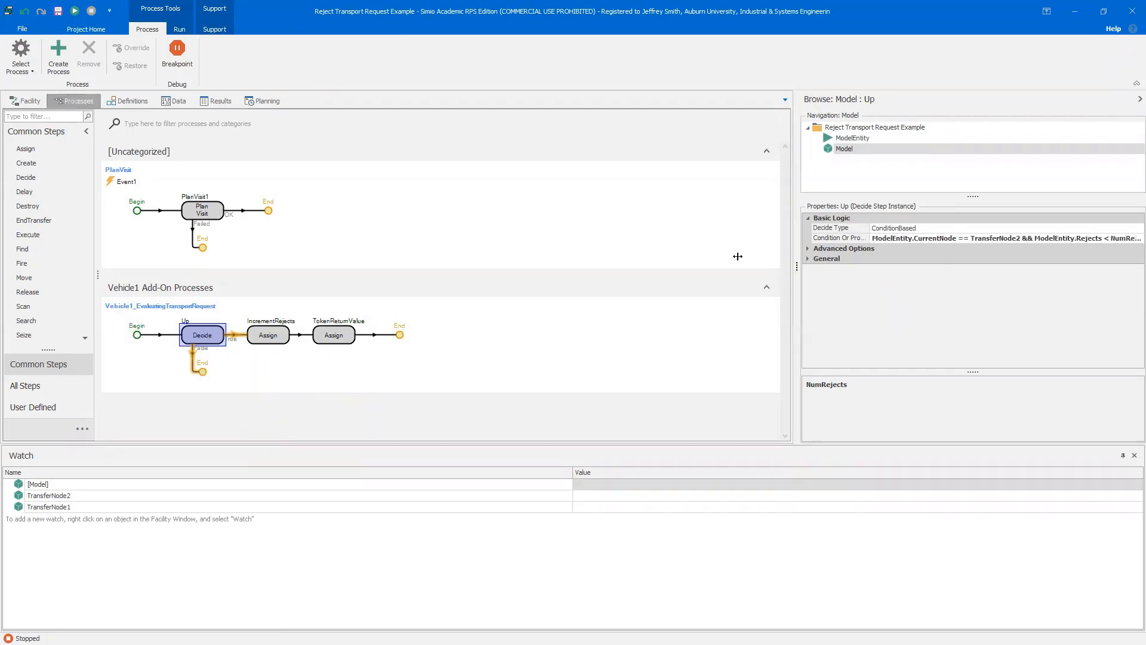
pyautogui.moveTo(738, 256); pyautogui.dragTo(738, 257)
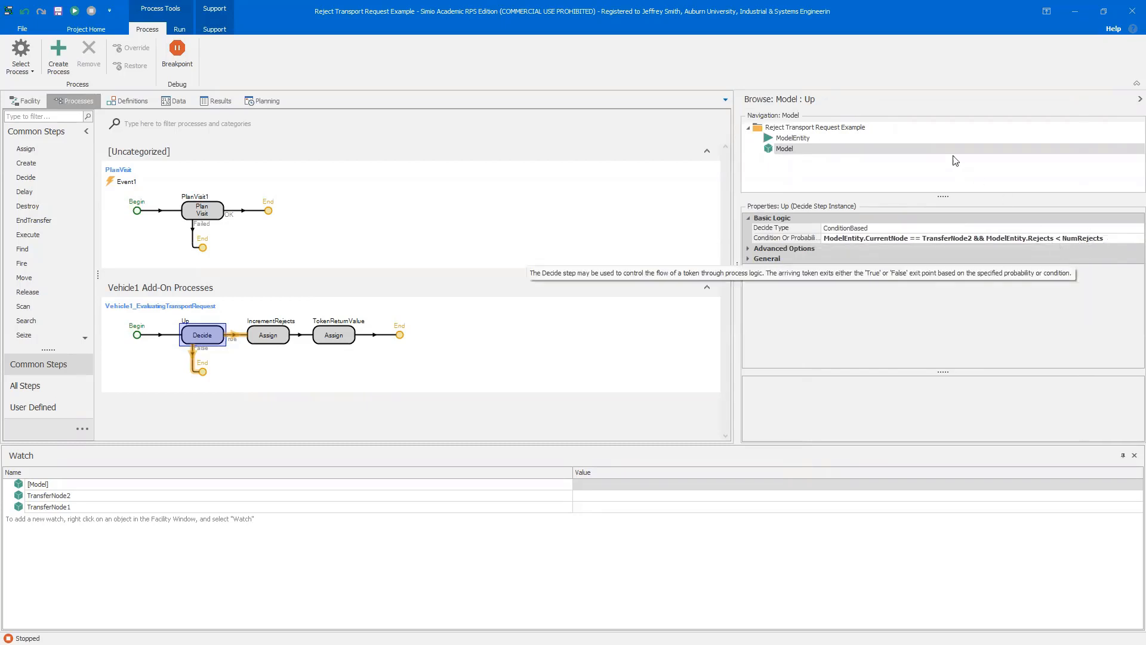
# Examine the ModelEntity's Rejects state variable definition, then return to the model facility
pyautogui.click(801, 138)
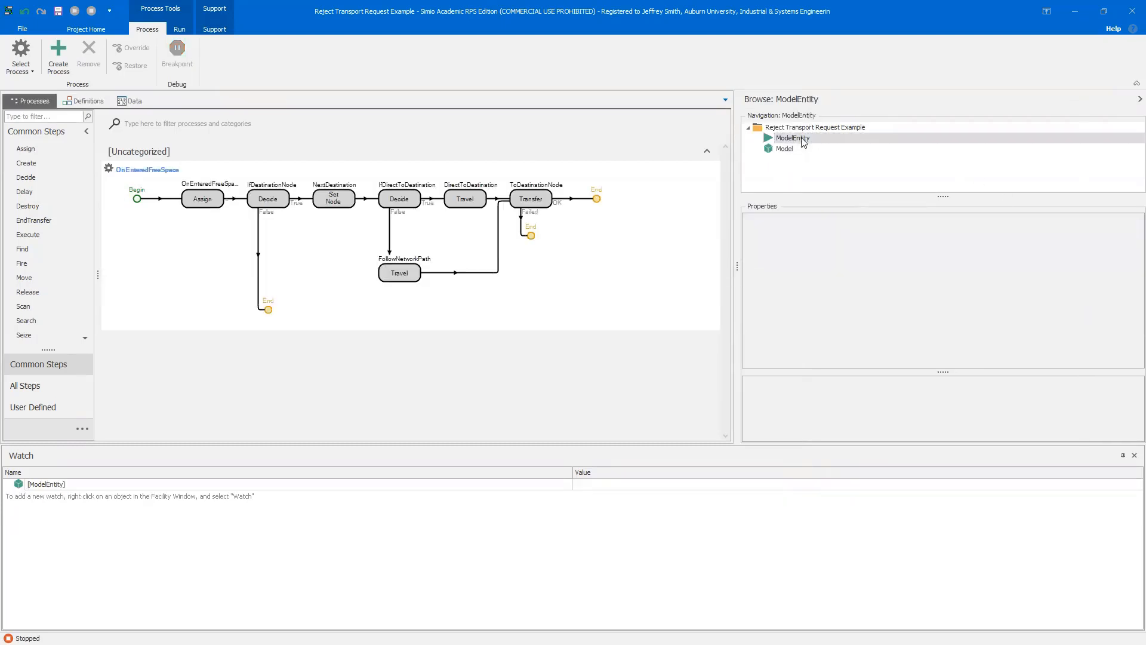
pyautogui.click(89, 101)
pyautogui.click(92, 194)
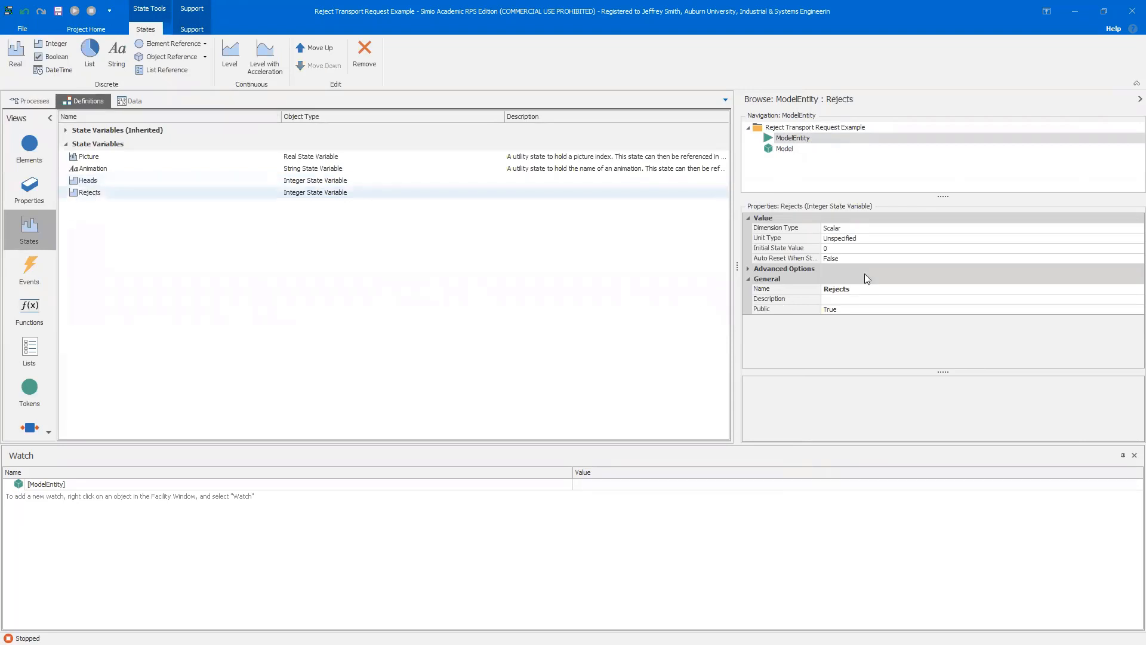
pyautogui.click(38, 101)
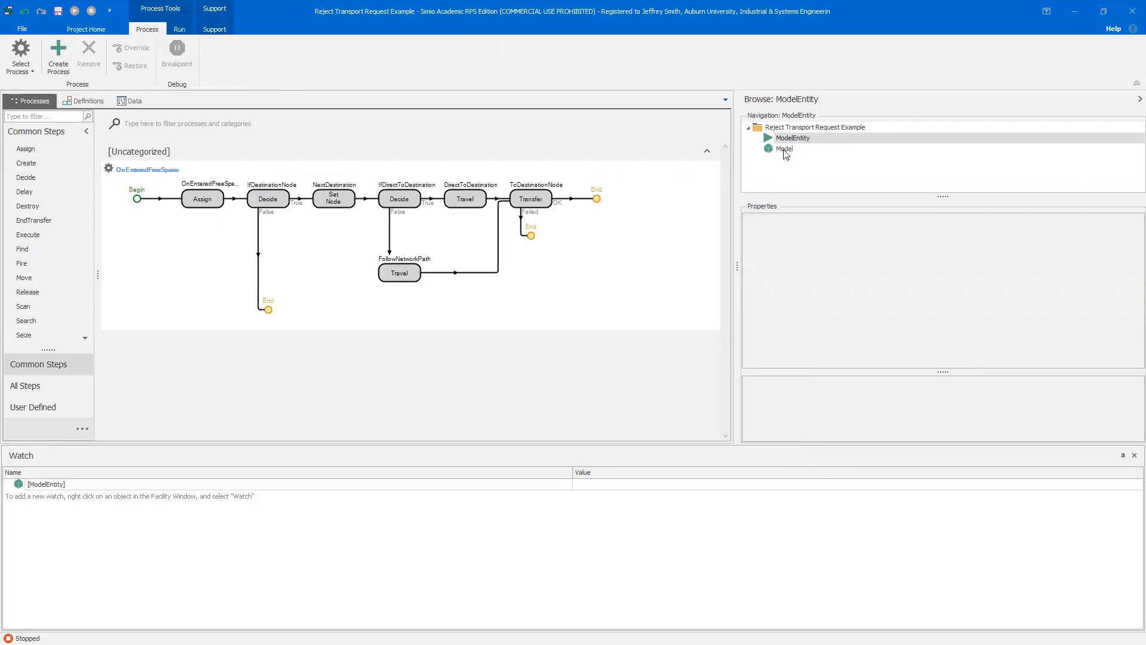
pyautogui.click(784, 149)
pyautogui.click(28, 102)
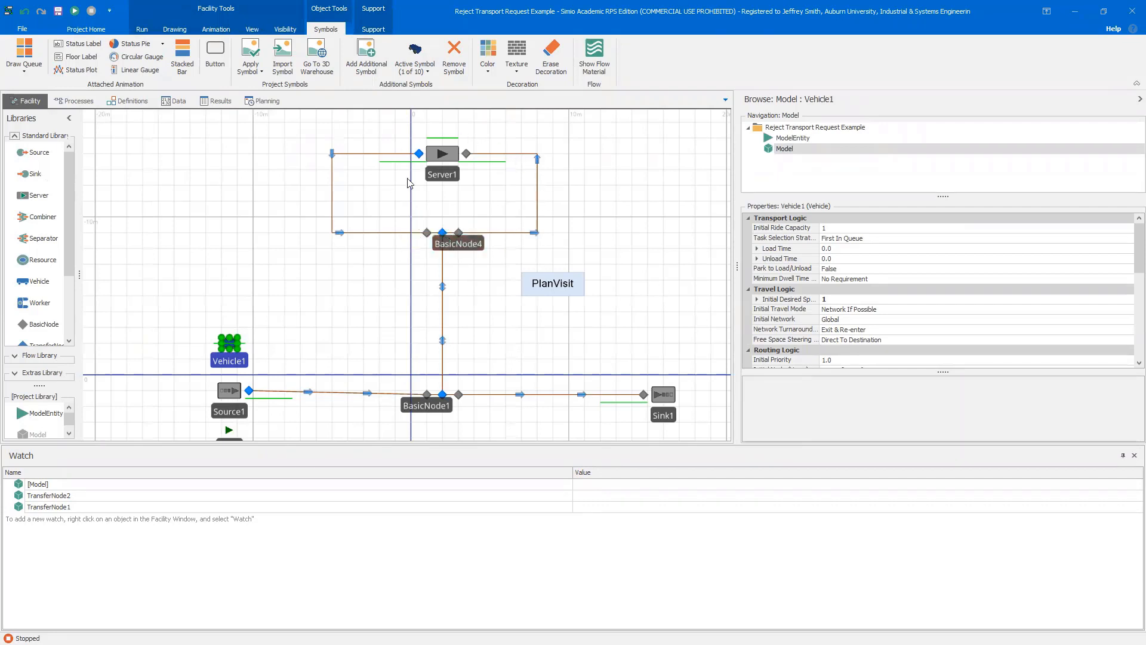
# Inspect the TokenReturnValue assign step and the model's NumRejects property definition
pyautogui.click(95, 102)
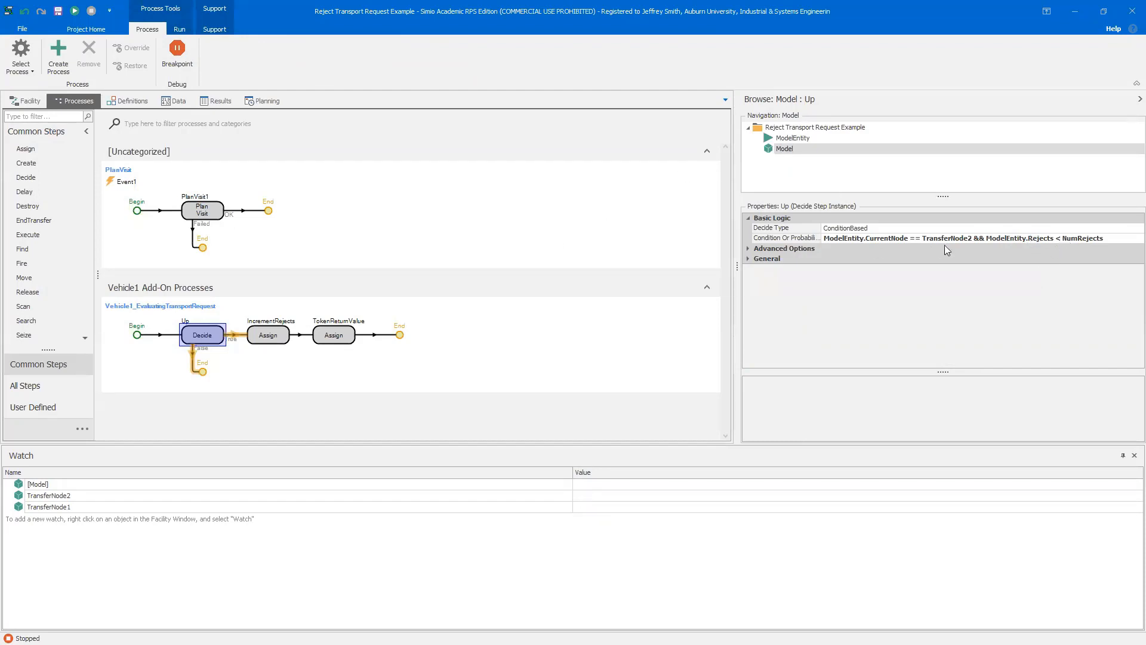
pyautogui.click(333, 335)
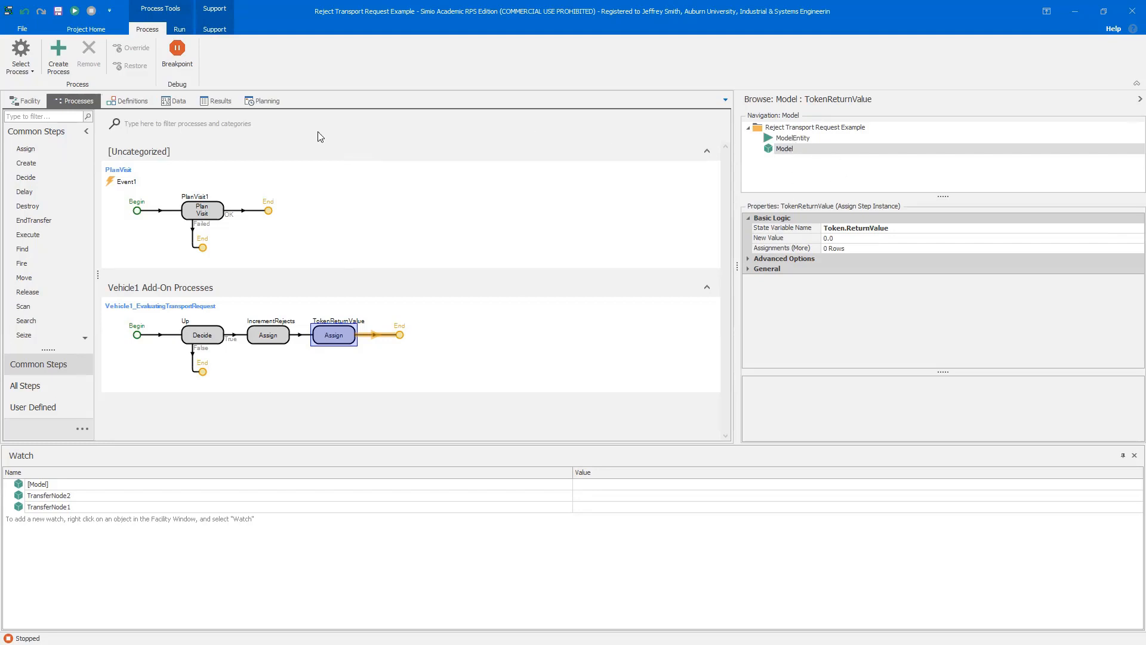
pyautogui.click(128, 101)
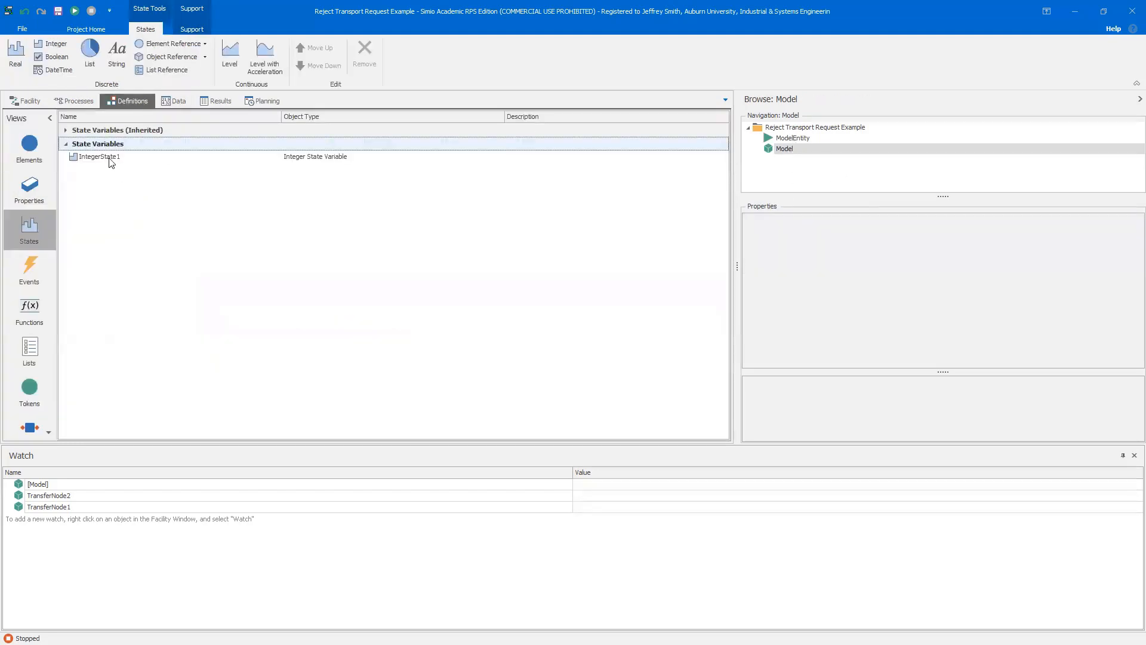
pyautogui.click(31, 193)
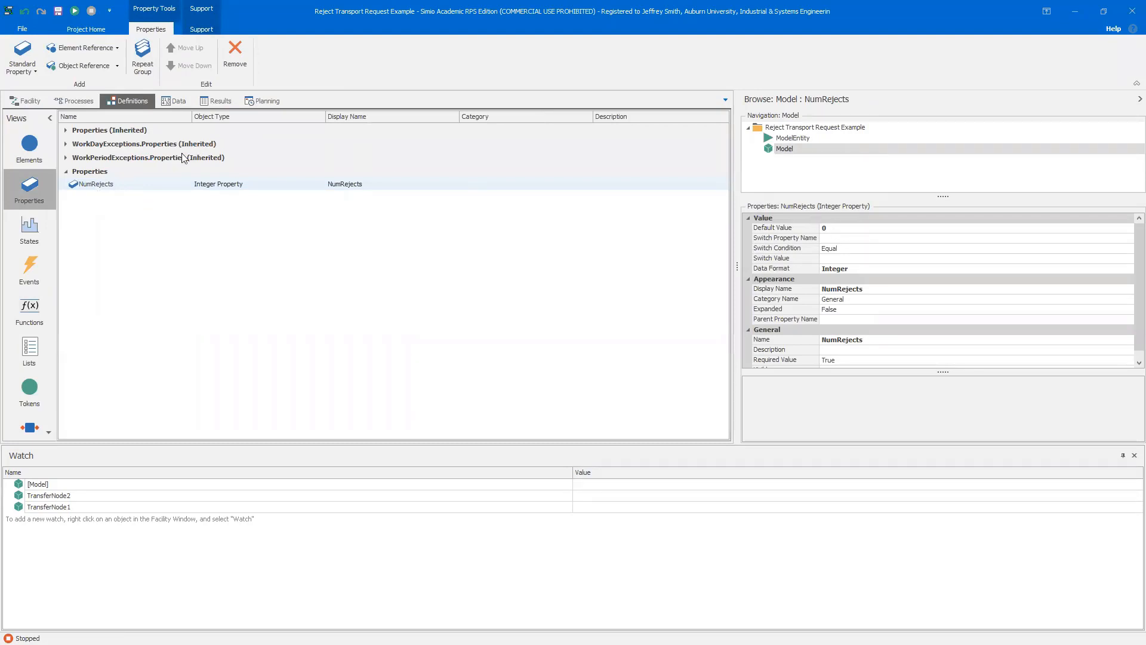
pyautogui.click(26, 100)
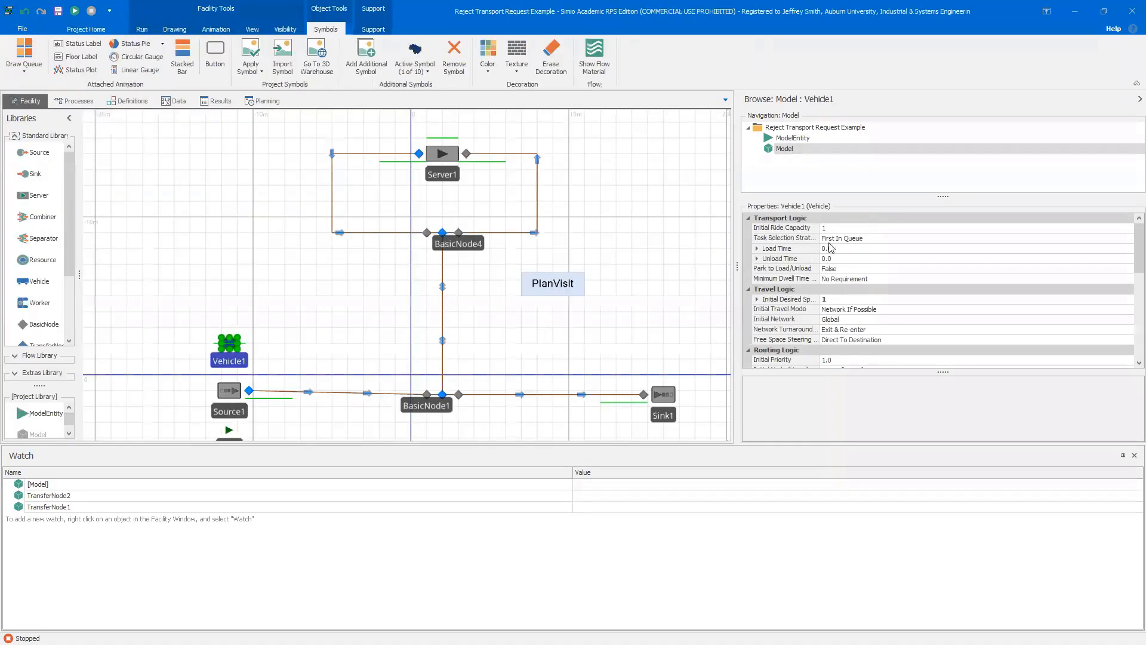
# Reset the model's NumRejects control to its default value
pyautogui.click(841, 298)
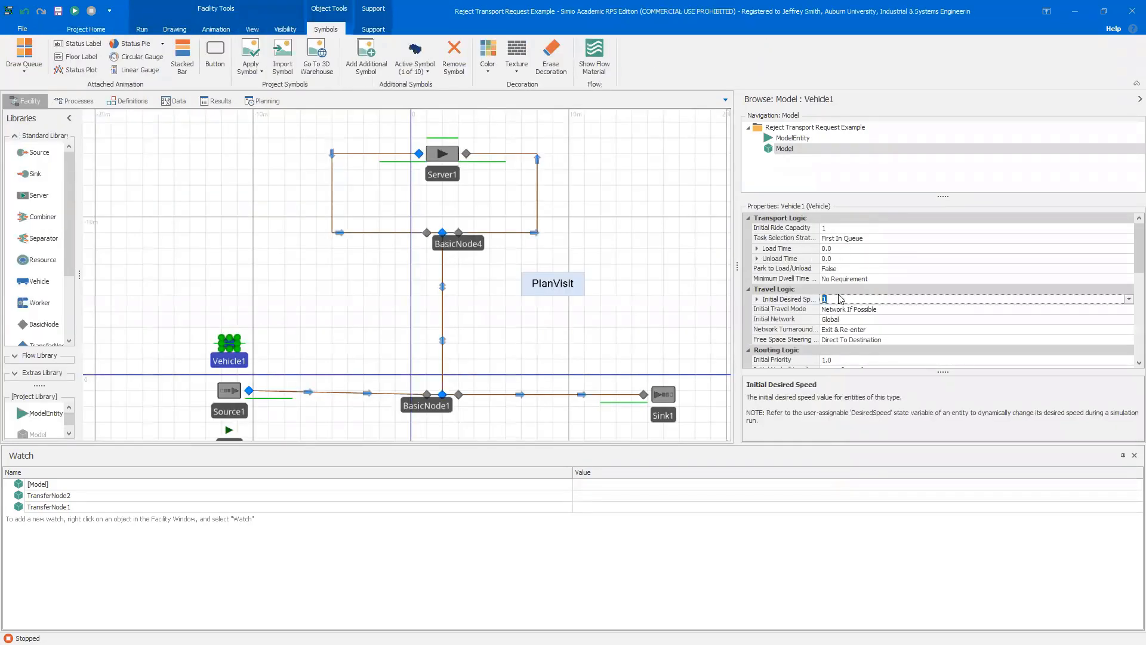
pyautogui.click(631, 274)
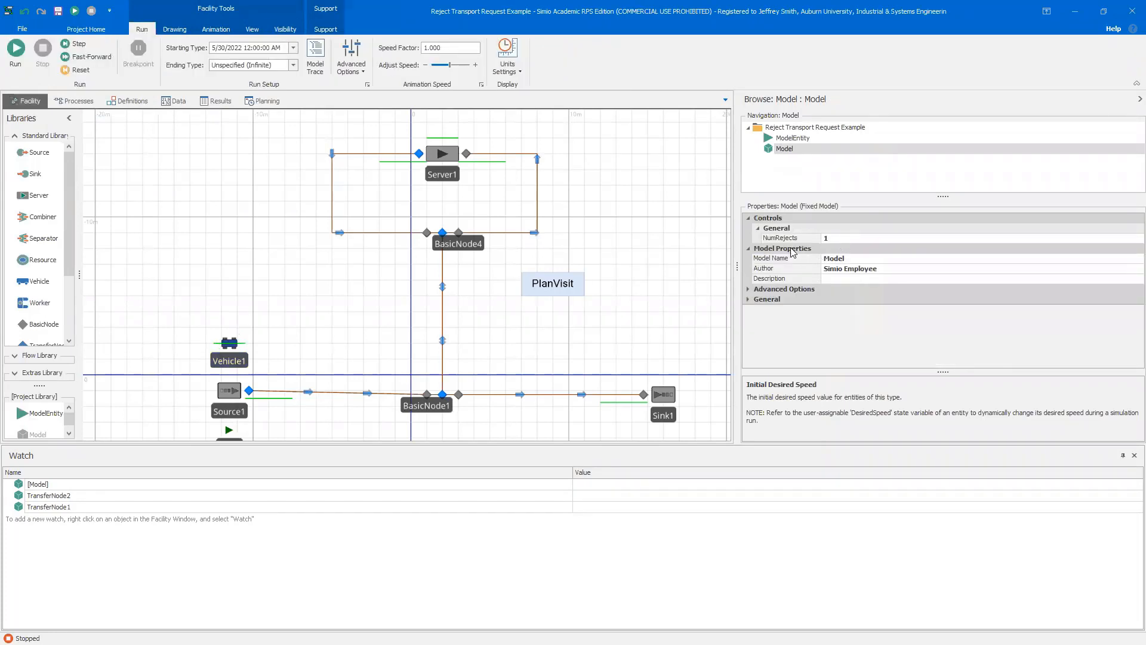
pyautogui.rightClick(795, 239)
pyautogui.click(806, 240)
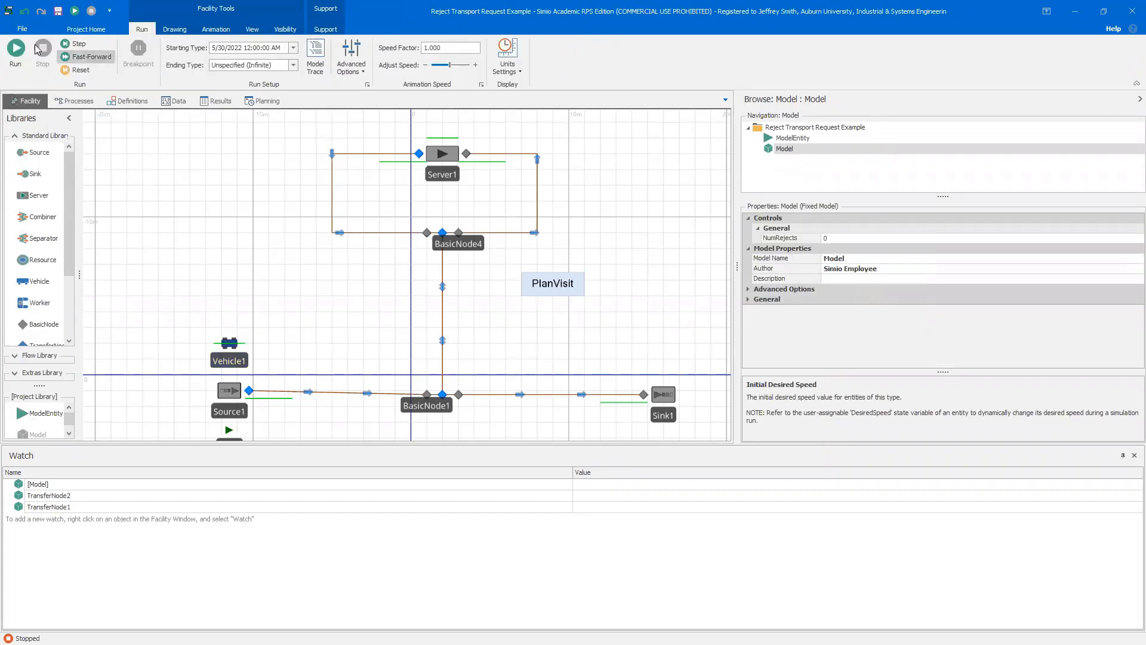
# Run the simulation with NumRejects at 0, then stop and reset it
pyautogui.click(15, 52)
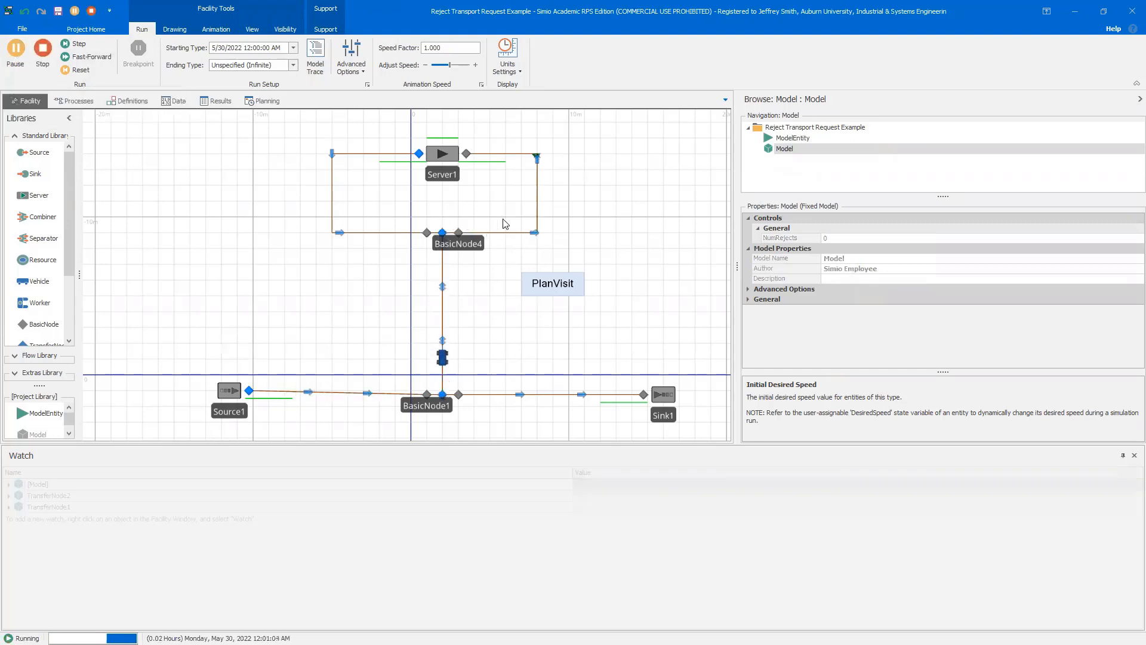
pyautogui.click(34, 57)
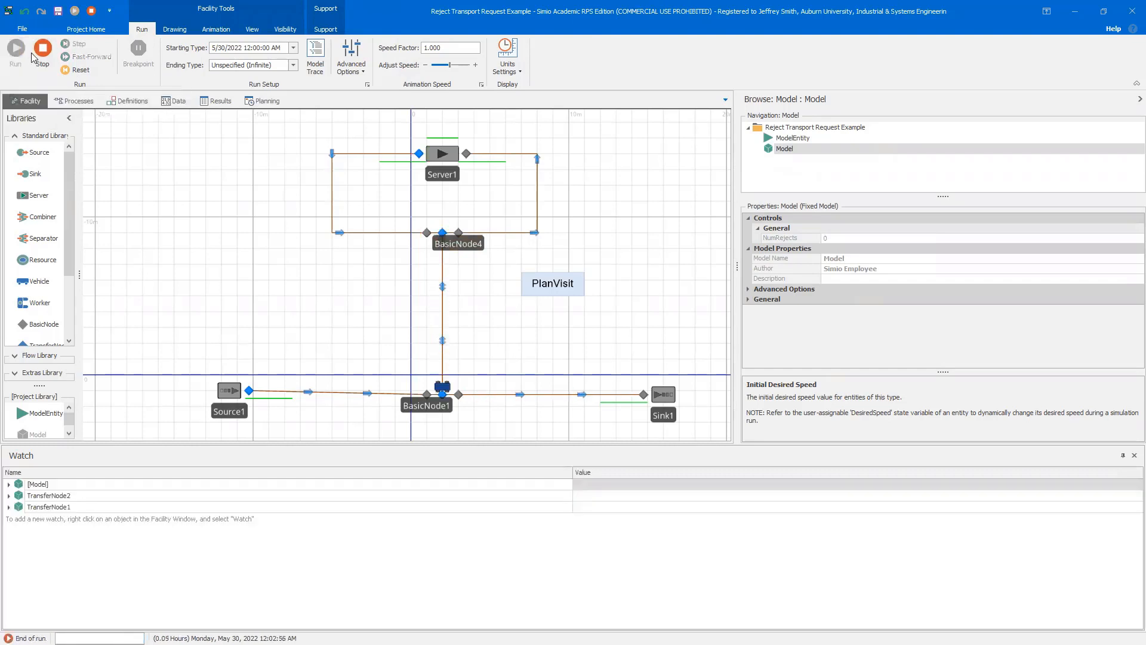
pyautogui.click(77, 70)
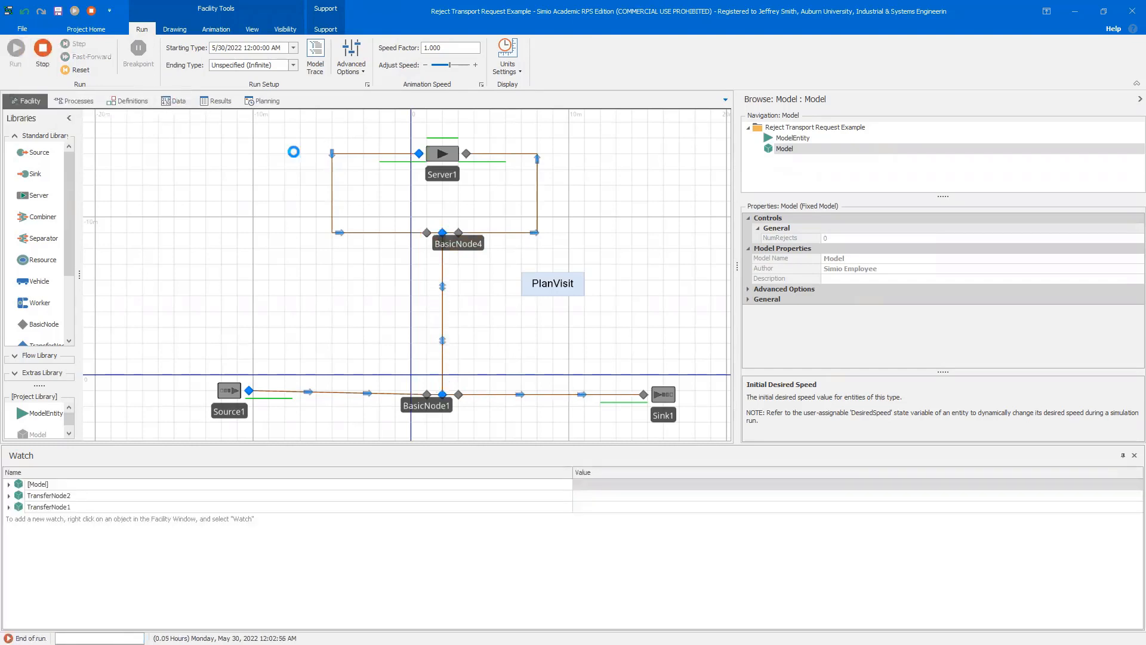
# Set the model's NumRejects control back to 1
pyautogui.click(834, 240)
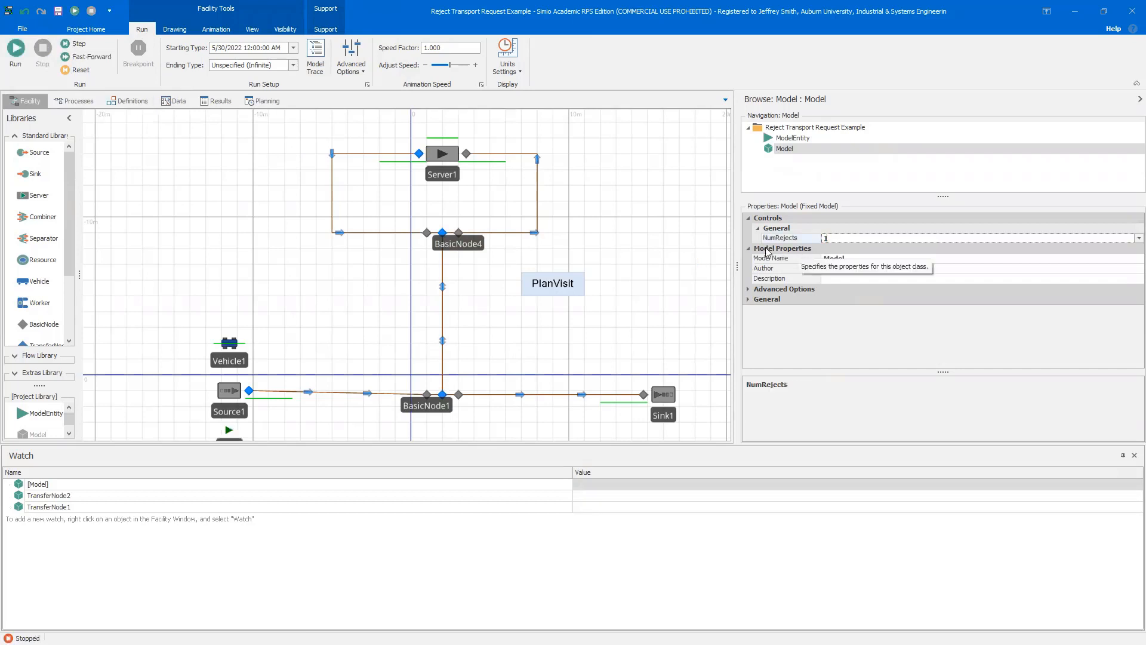
pyautogui.click(74, 101)
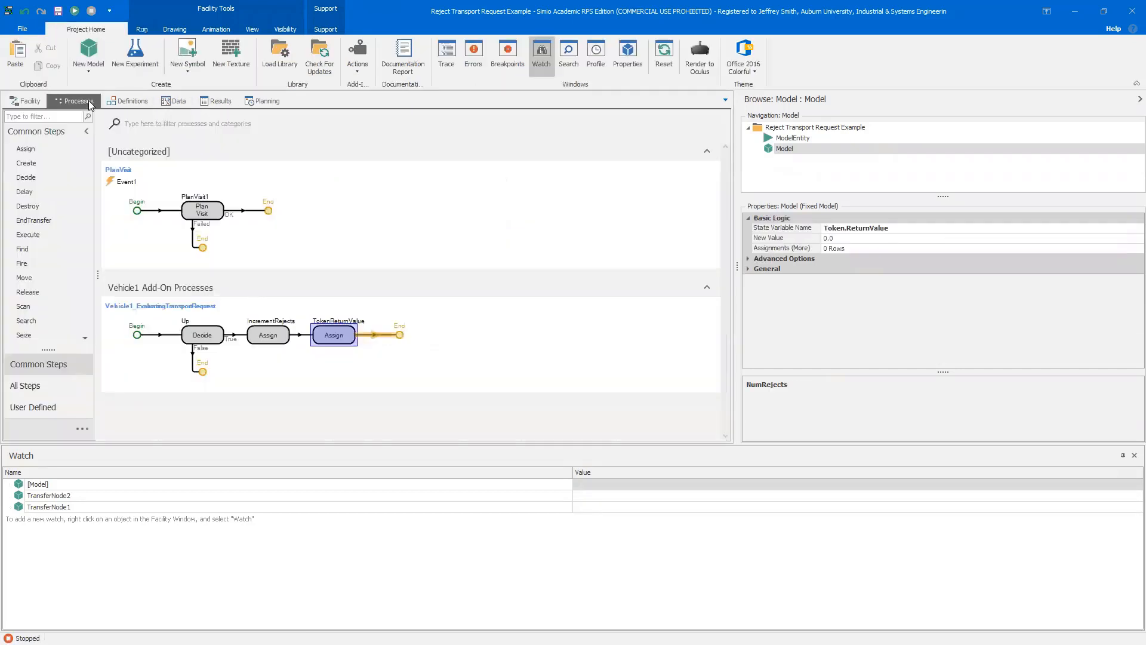
# Review the Up Decide, TokenReturnValue and IncrementRejects steps of the vehicle's add-on process
pyautogui.click(204, 342)
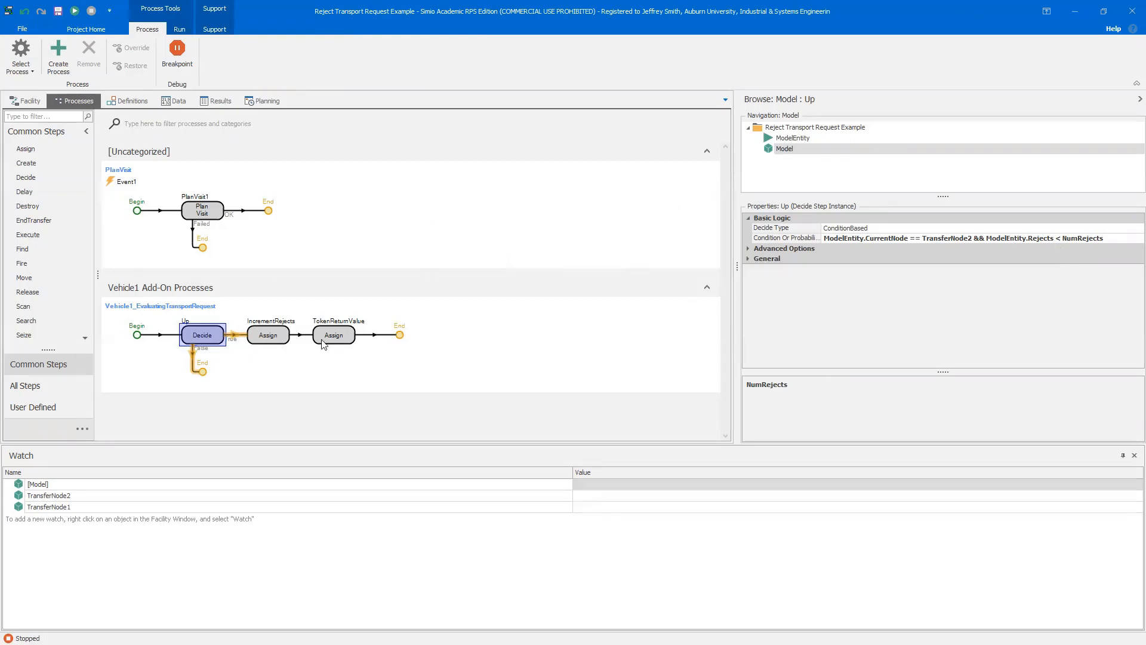
pyautogui.click(340, 335)
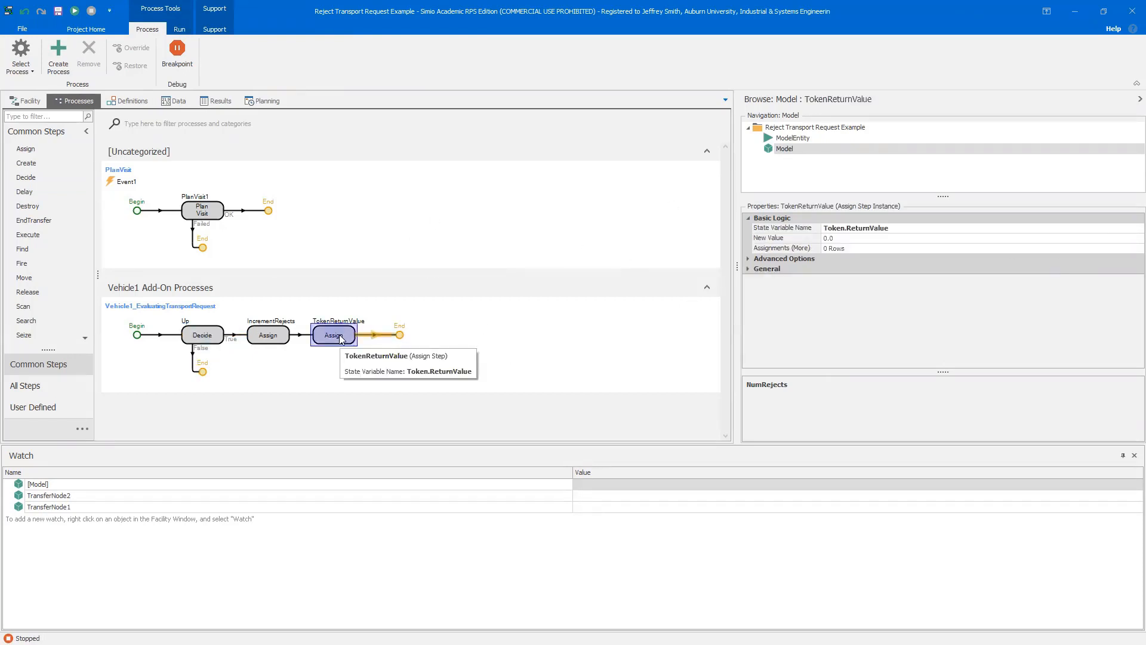
pyautogui.click(275, 338)
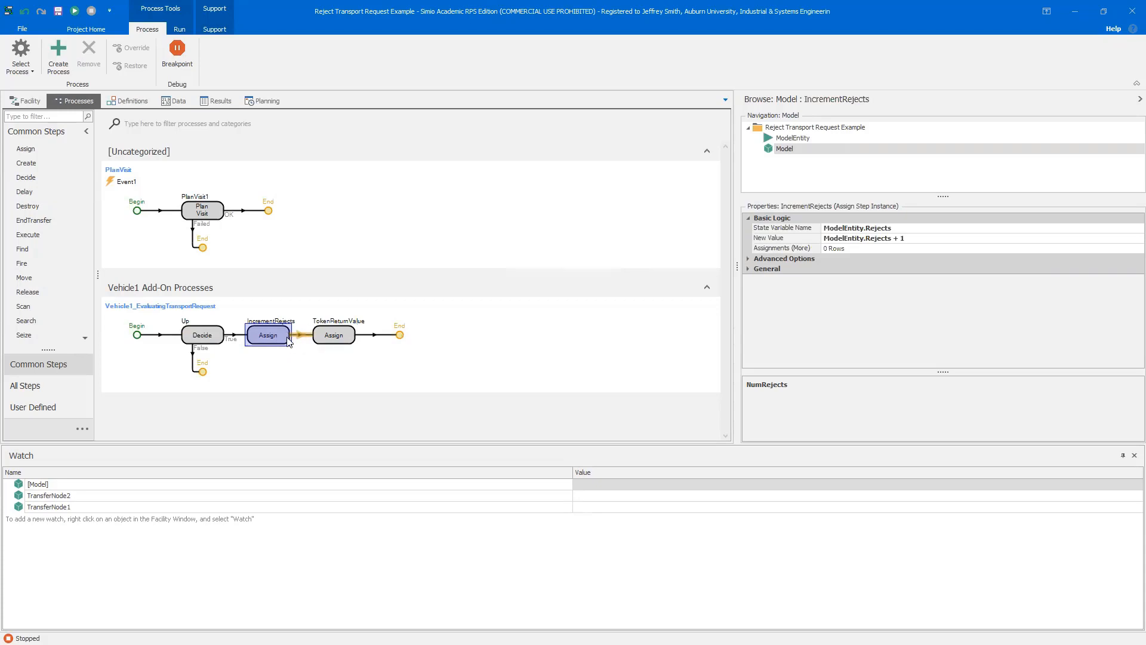
# Return to the facility view and run the simulation with NumRejects at 1
pyautogui.click(24, 102)
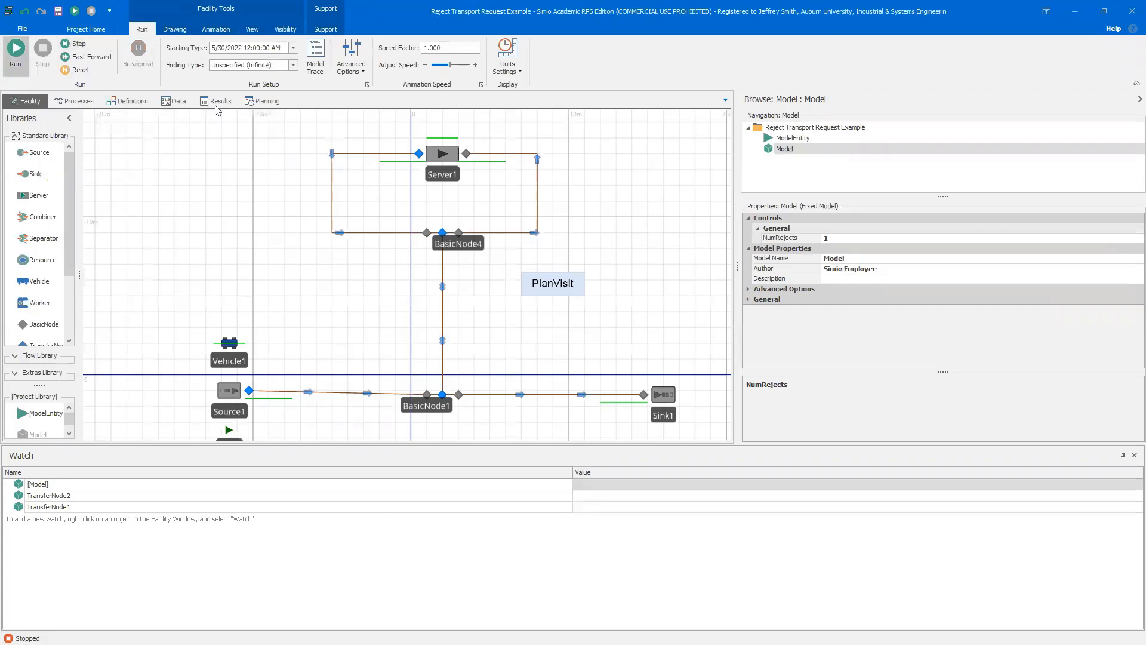
pyautogui.click(18, 49)
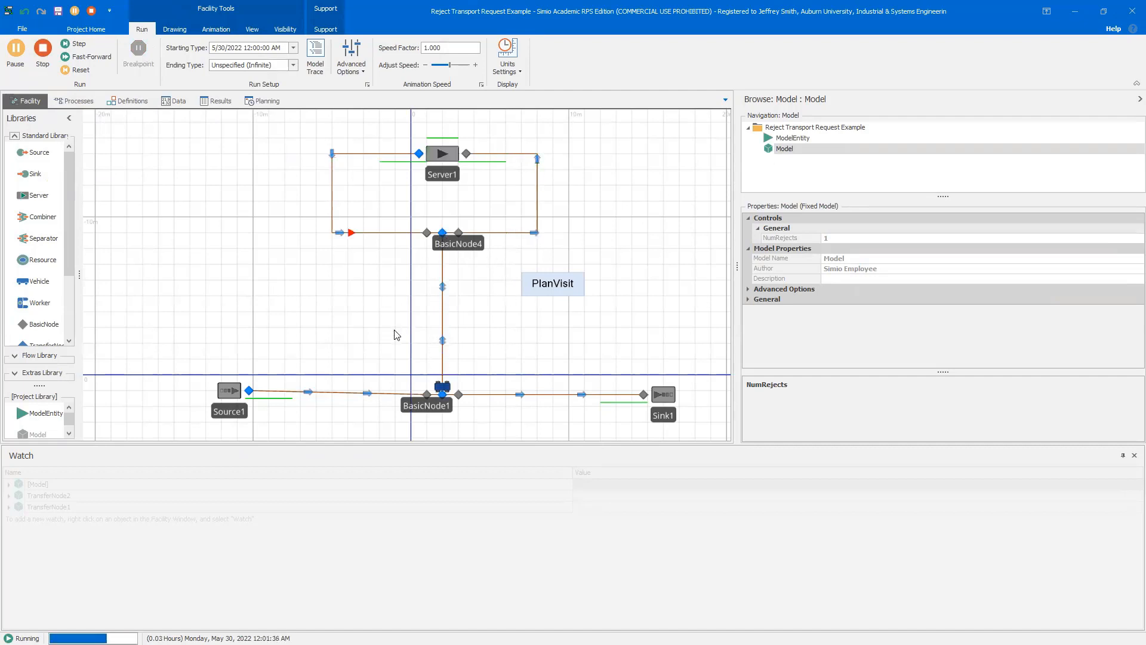
# Pause the simulation and add the pallet waiting at the vehicle to the Watch window, inspecting its Rejects state
pyautogui.click(15, 49)
pyautogui.scroll(3, 410, 289)
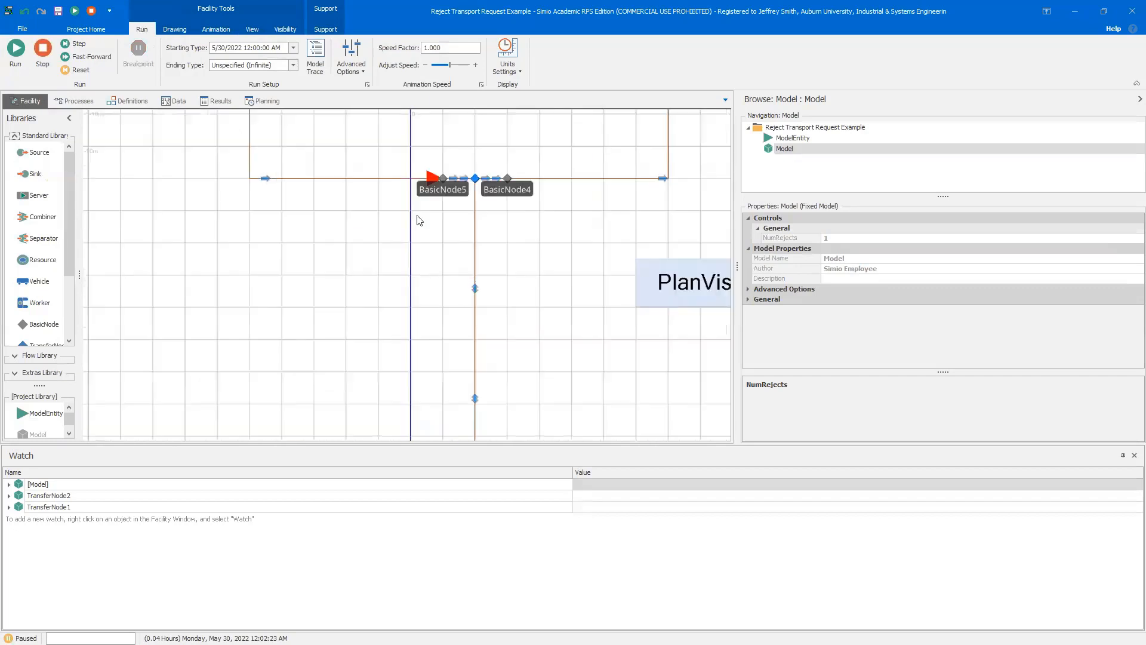
pyautogui.rightClick(431, 178)
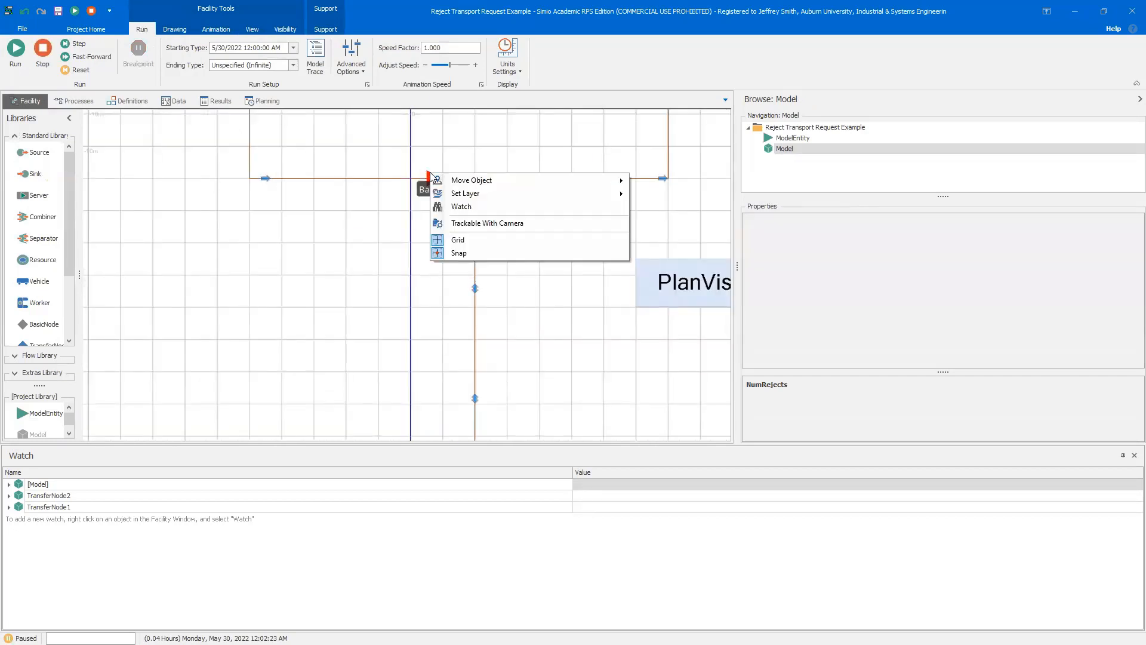
pyautogui.click(449, 206)
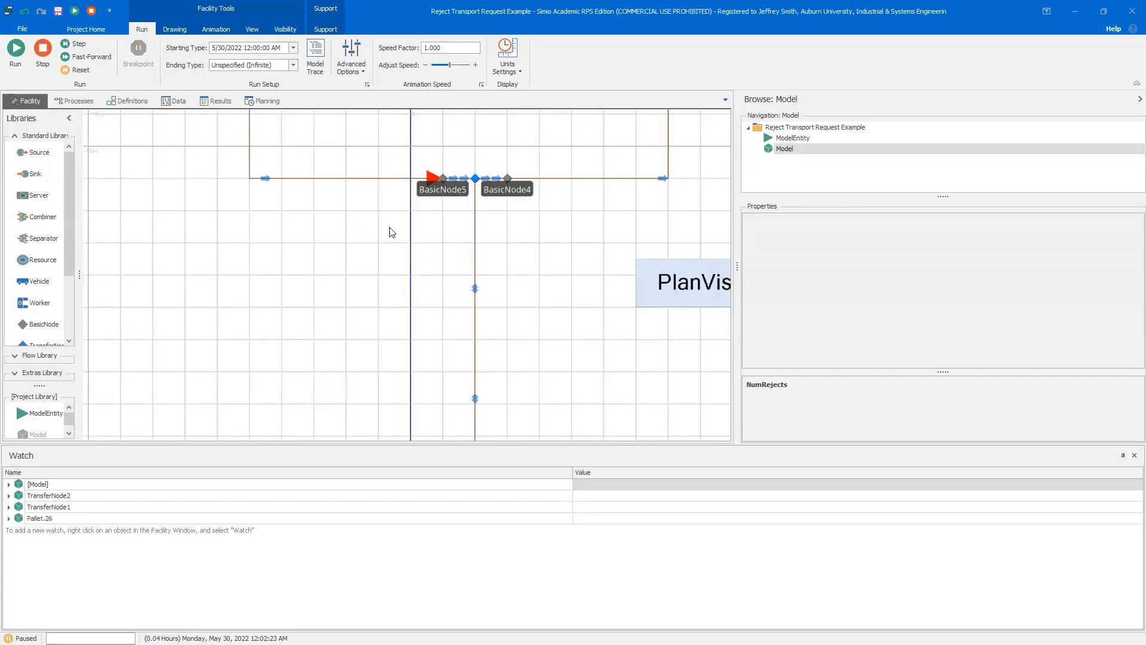
pyautogui.click(9, 518)
pyautogui.scroll(-3, 239, 536)
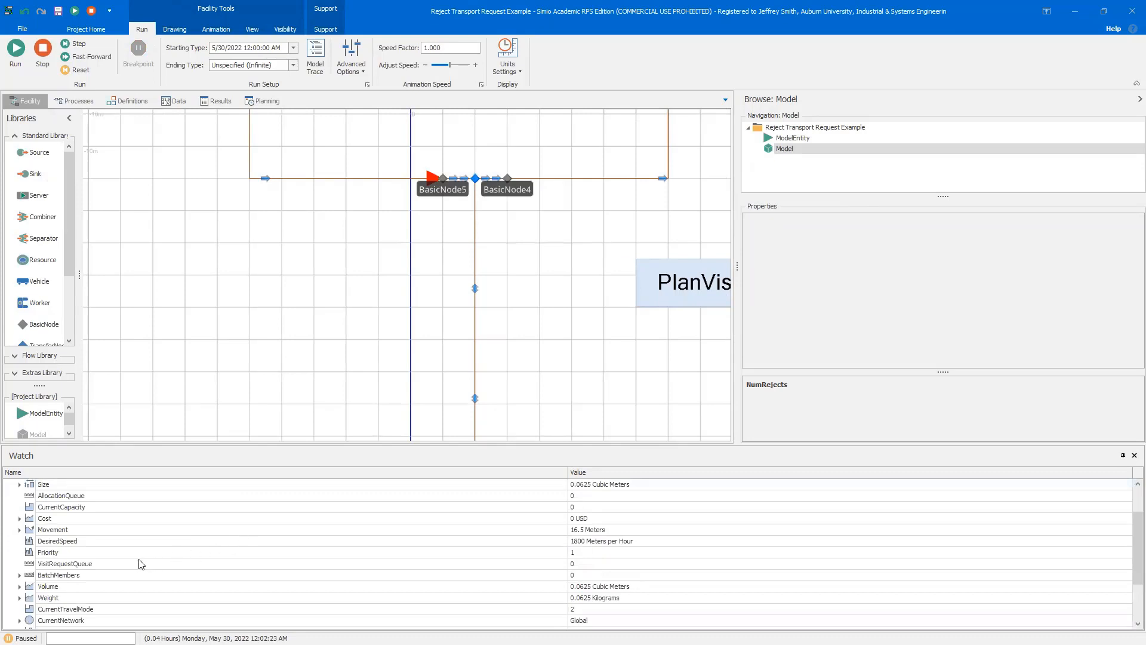
pyautogui.scroll(-2, 141, 564)
pyautogui.scroll(3, 143, 565)
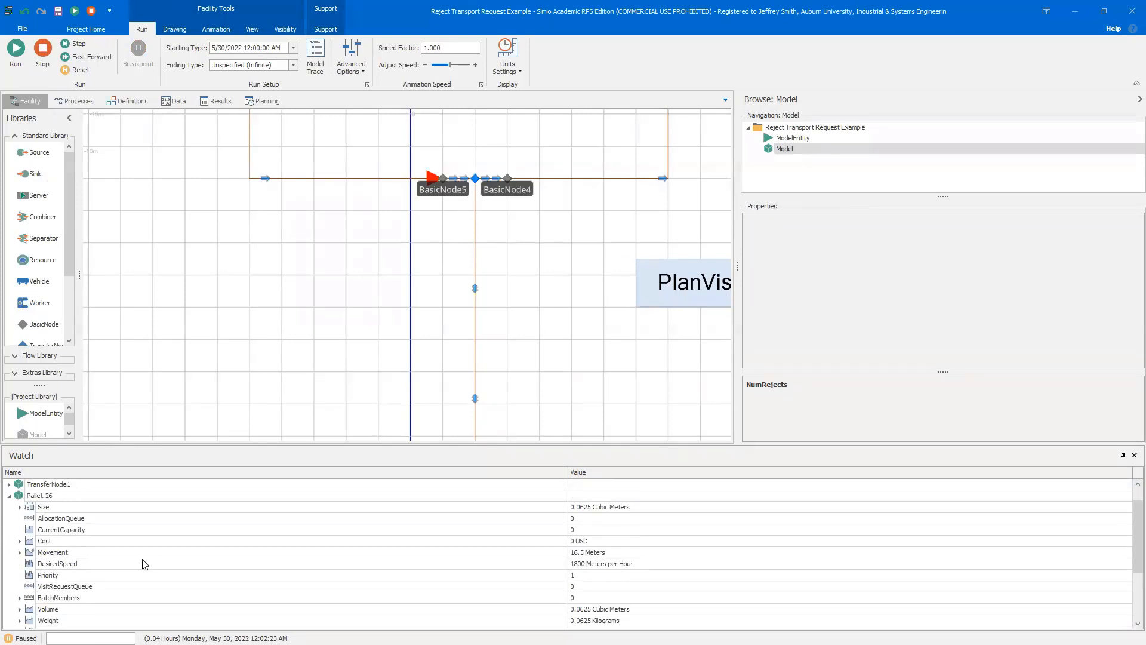
pyautogui.scroll(-3, 145, 564)
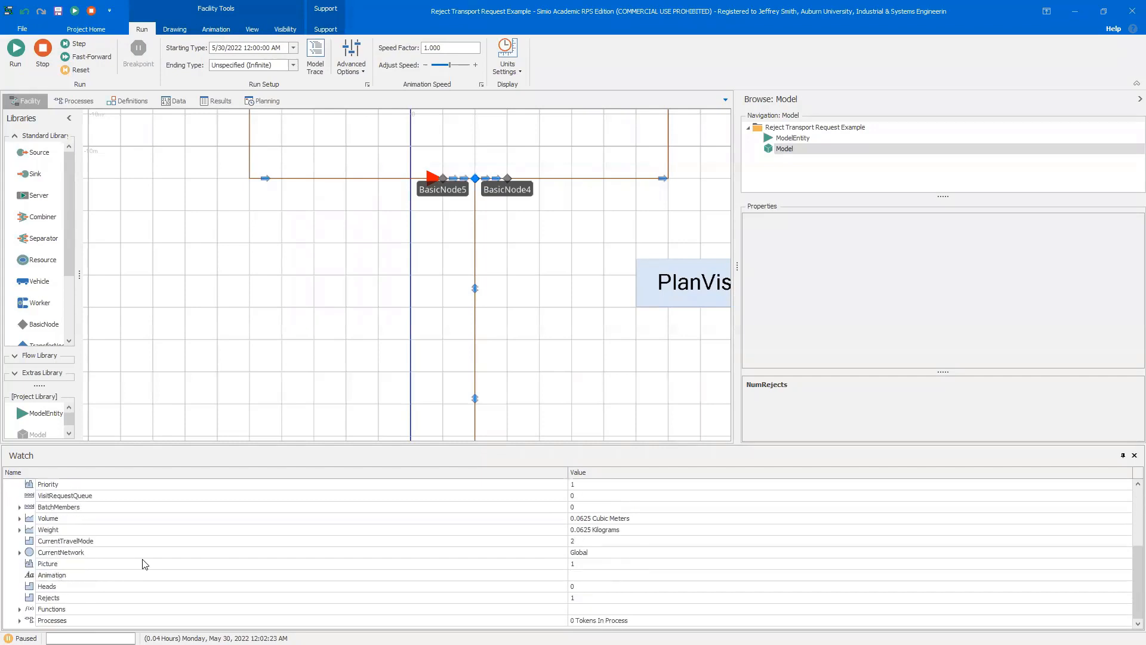
pyautogui.click(96, 599)
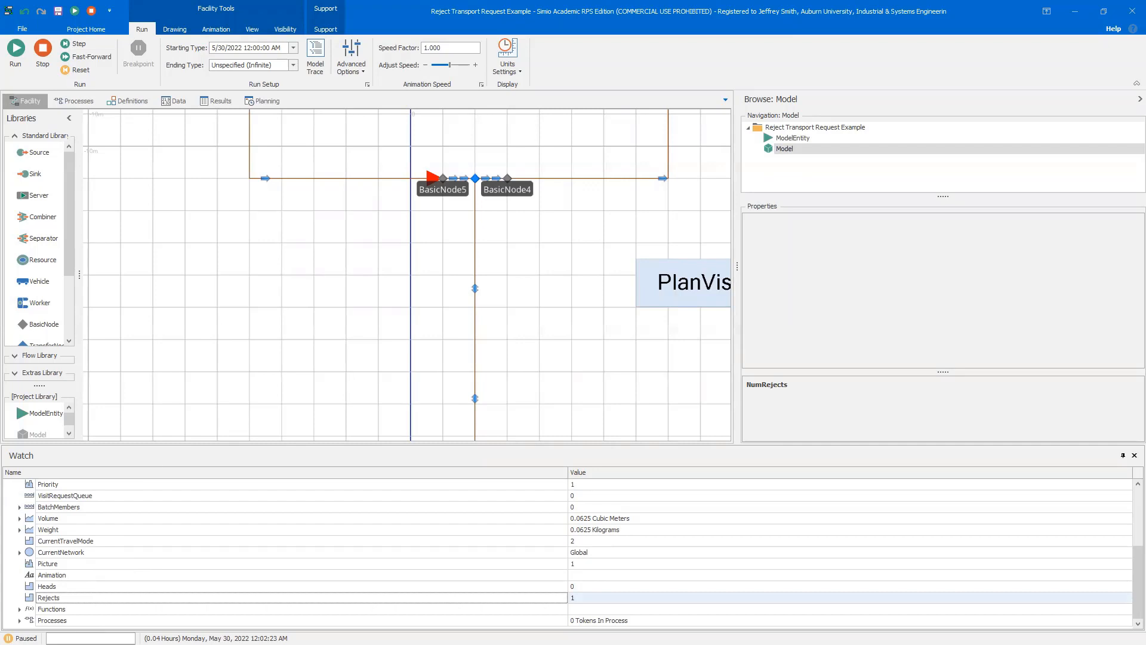
# Stop the simulation
pyautogui.moveTo(351, 338); pyautogui.dragTo(225, 299)
pyautogui.scroll(-2, 225, 299)
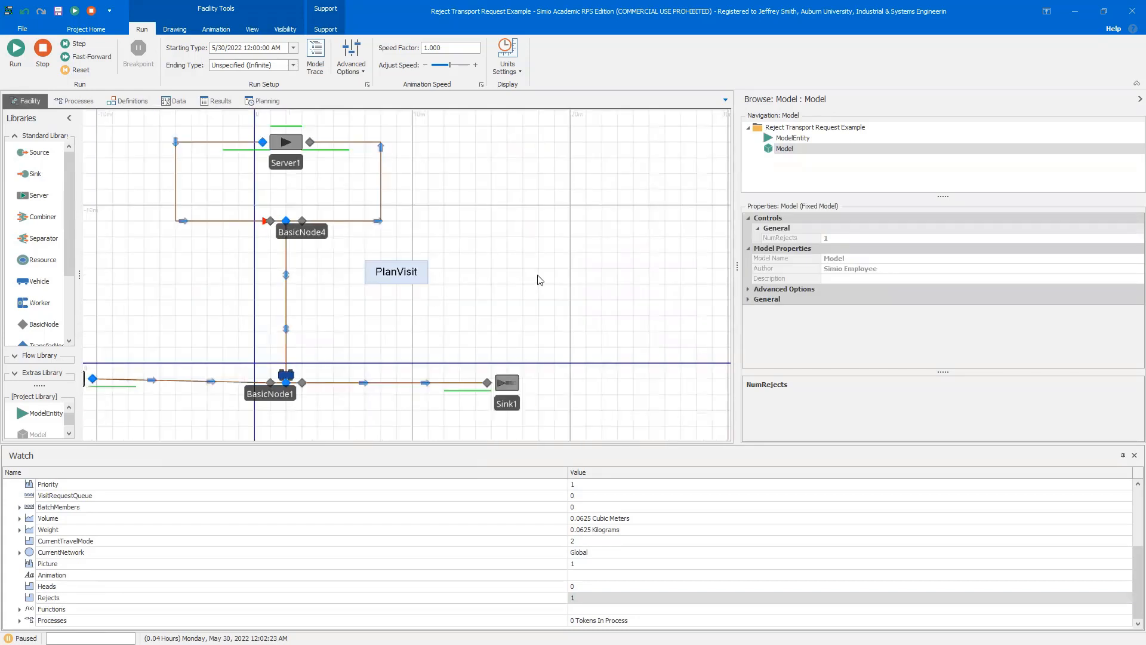
pyautogui.moveTo(538, 275); pyautogui.dragTo(602, 277)
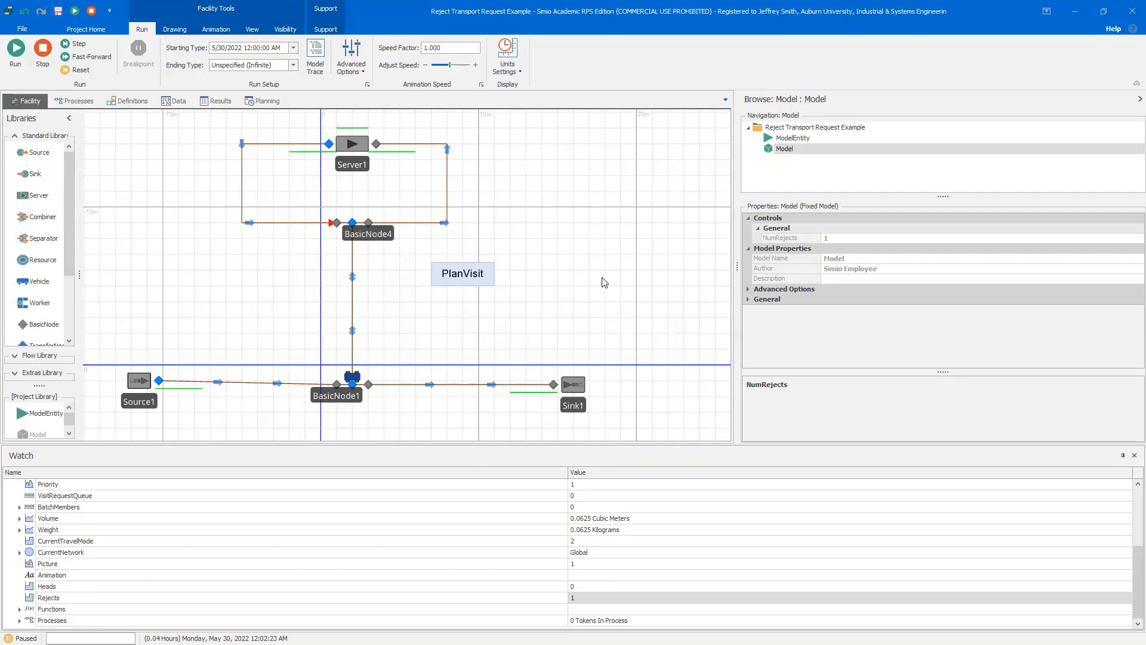
pyautogui.click(42, 49)
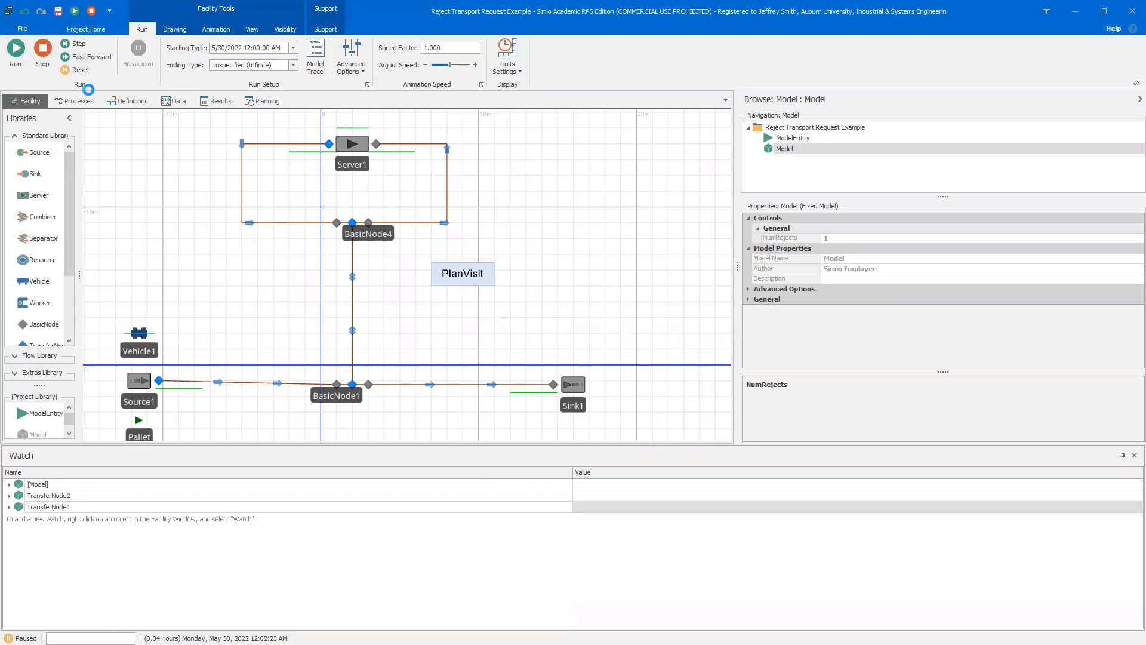
# Set Source1's Maximum Arrivals to 10
pyautogui.click(148, 408)
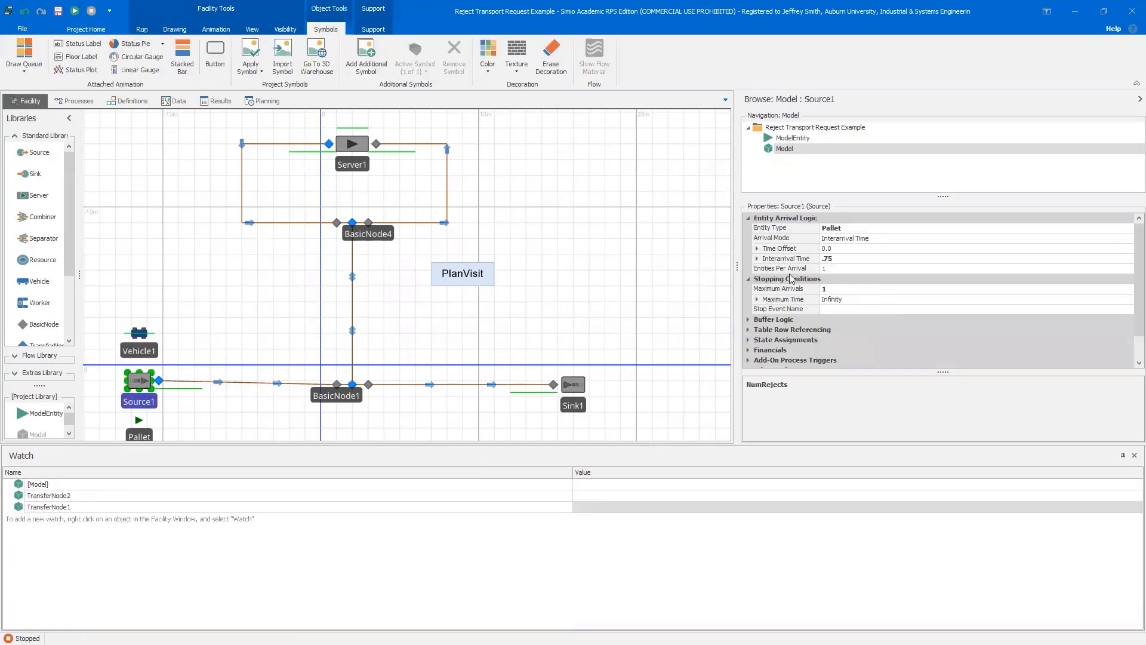
pyautogui.click(842, 290)
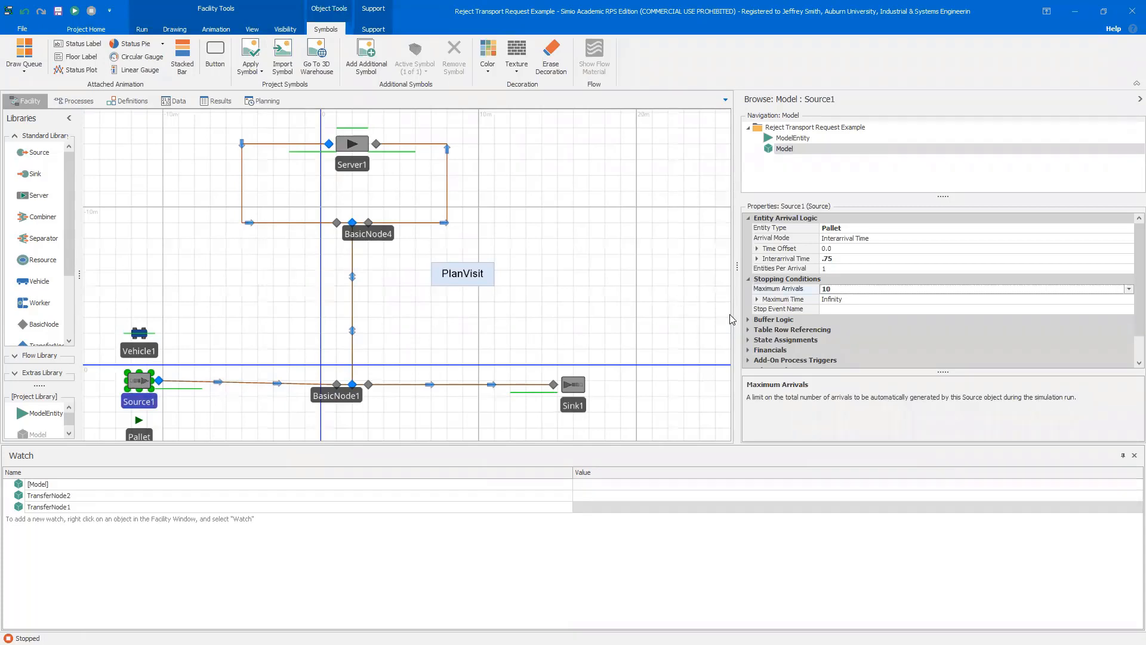
pyautogui.click(678, 301)
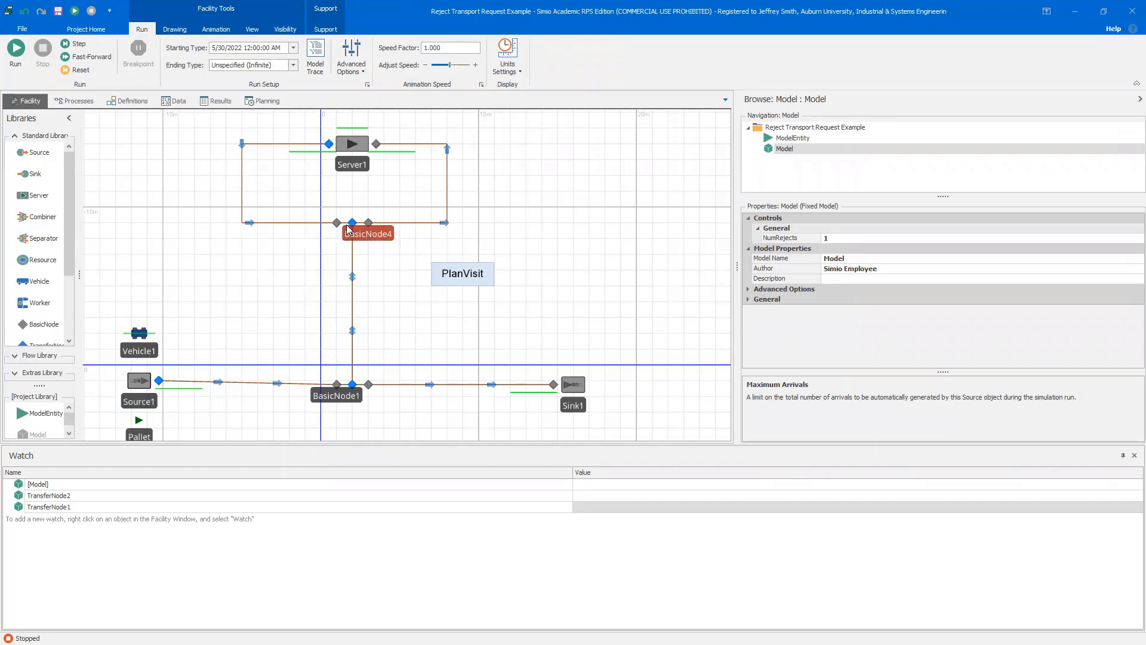
# Run the simulation, pause it, and add the pallet at the vehicle to the Watch window to inspect its Rejects state
pyautogui.click(16, 48)
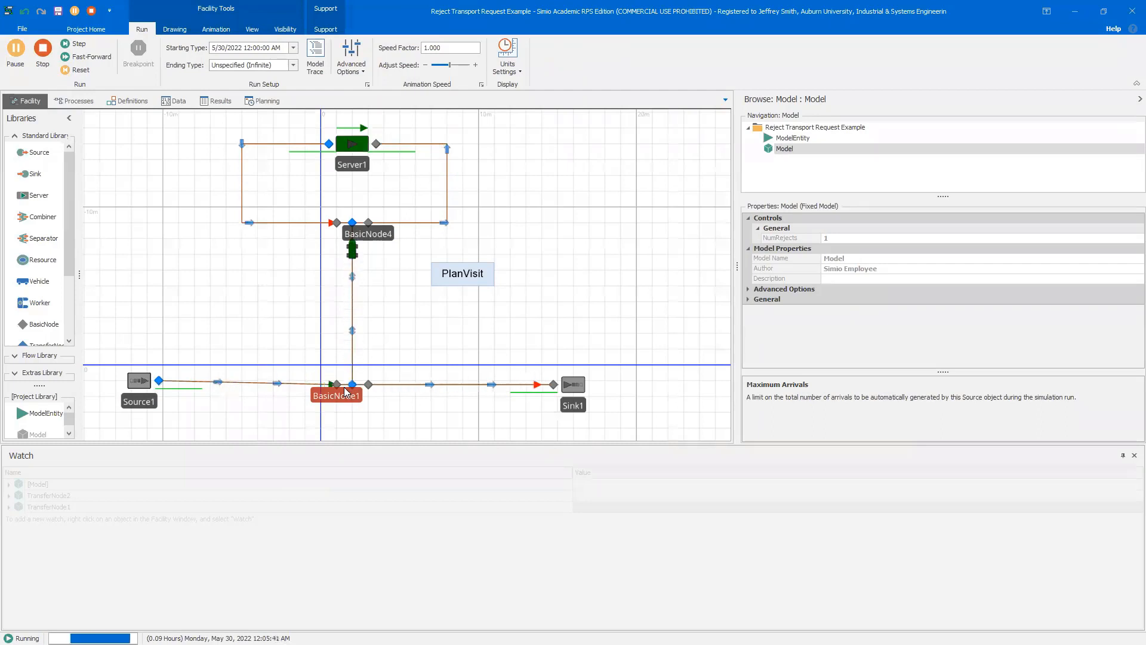
pyautogui.click(15, 49)
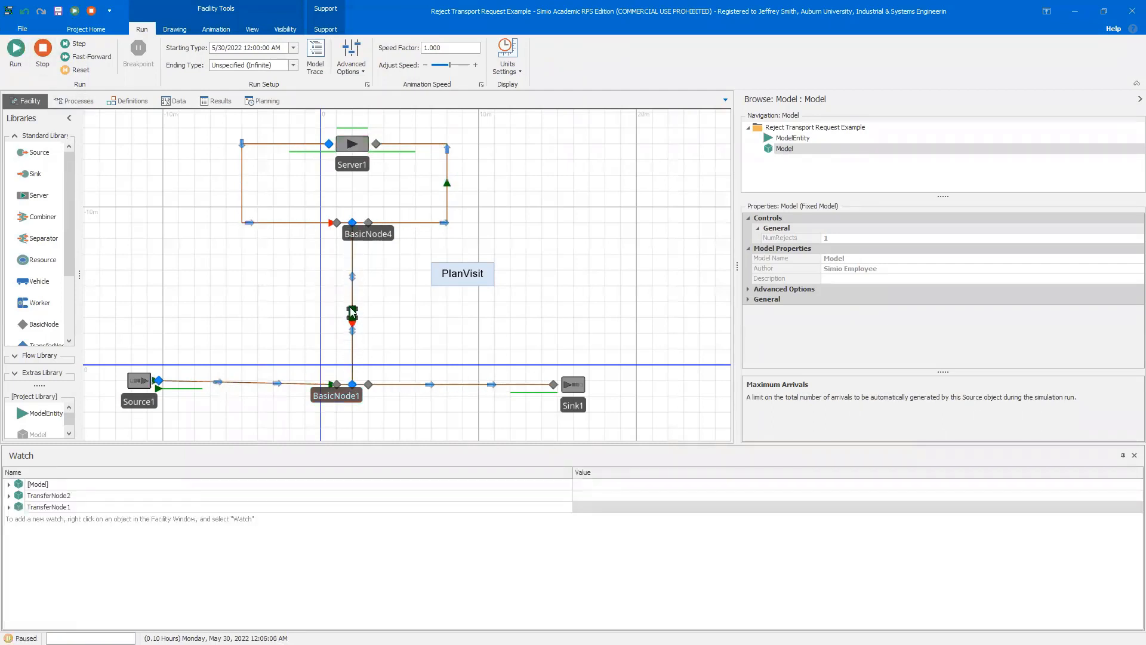
pyautogui.scroll(5, 378, 349)
pyautogui.click(275, 259)
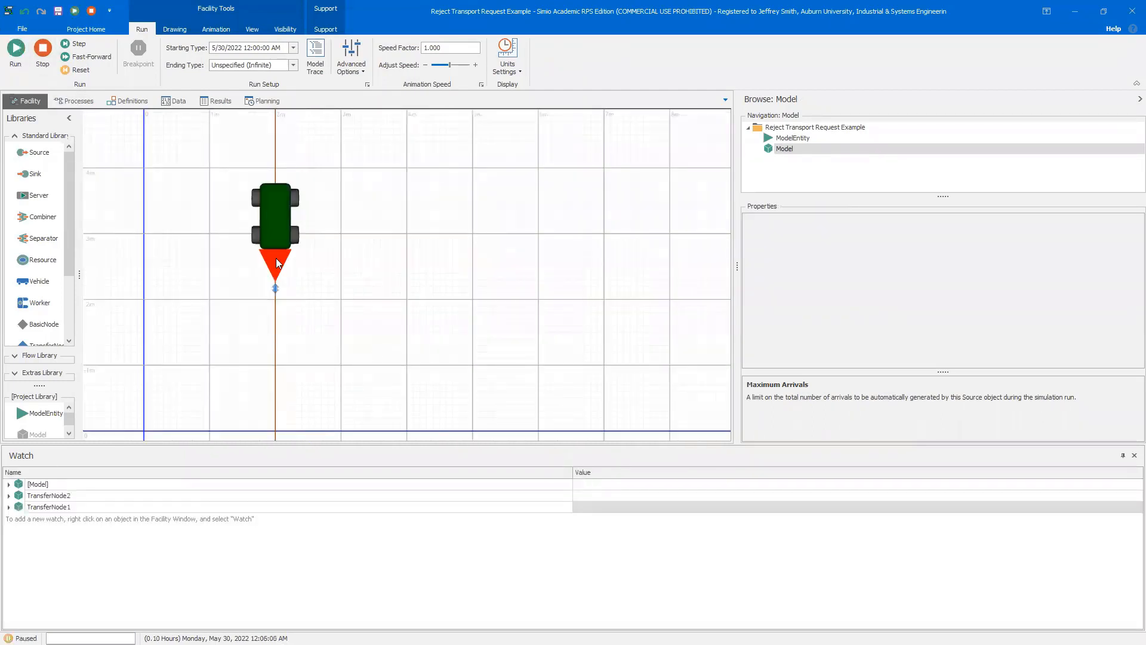
pyautogui.rightClick(277, 263)
pyautogui.click(301, 293)
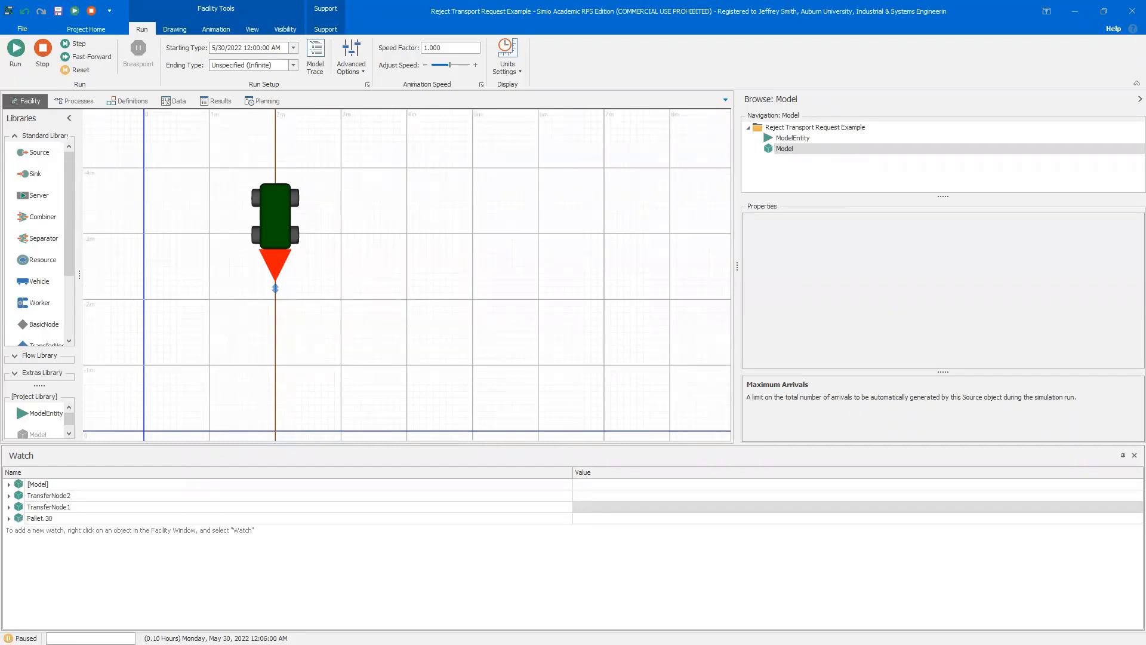
pyautogui.click(9, 518)
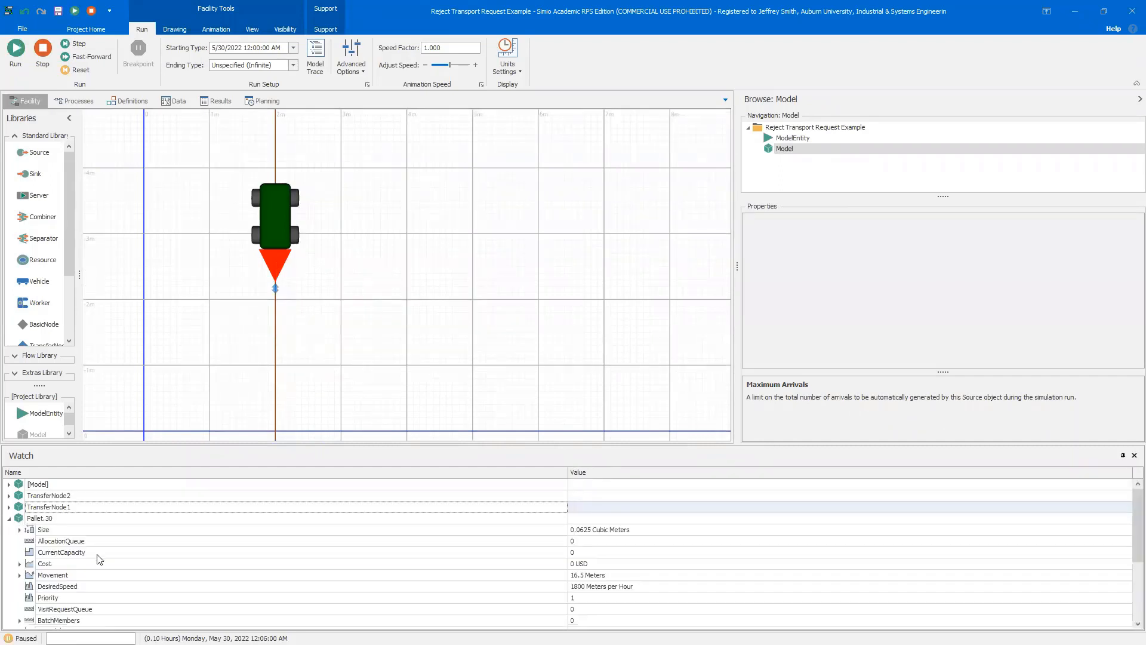
pyautogui.scroll(-3, 98, 561)
pyautogui.scroll(-1, 91, 584)
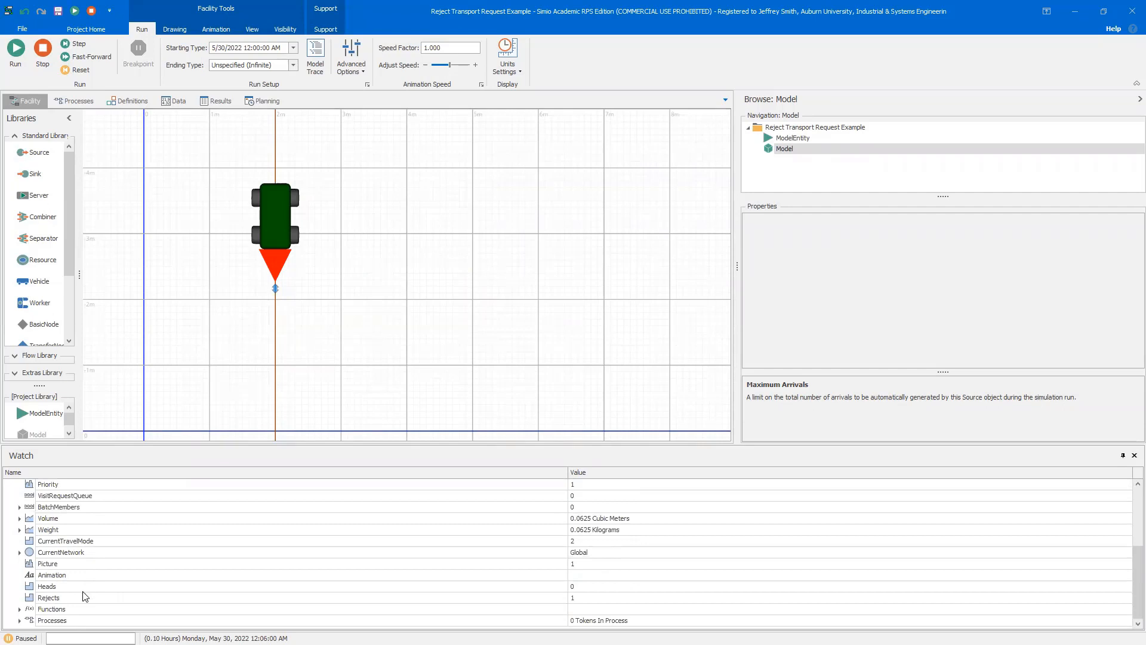
pyautogui.click(85, 596)
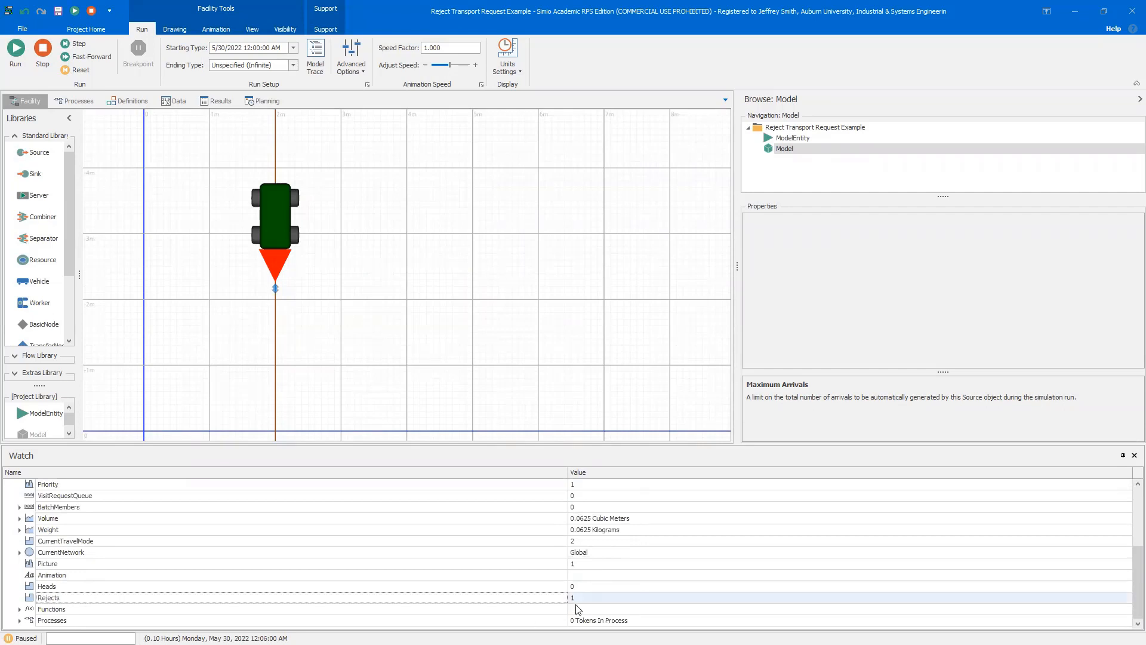
# Resume the simulation, then stop and reset it
pyautogui.scroll(-2, 160, 227)
pyautogui.scroll(-4, 352, 264)
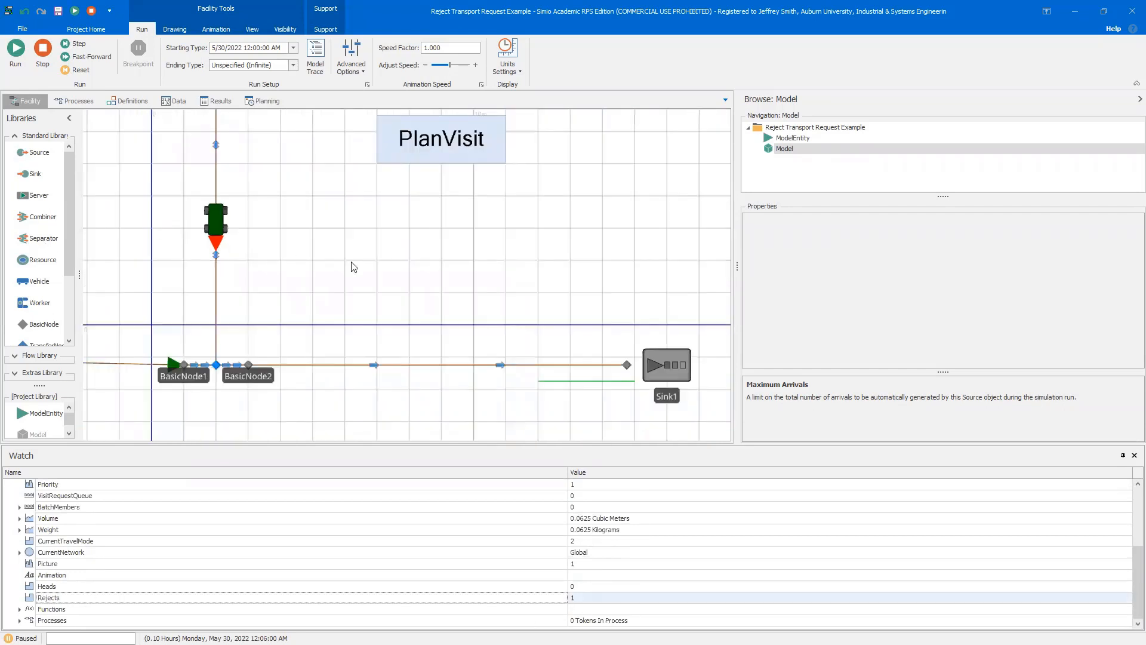
pyautogui.click(460, 312)
pyautogui.moveTo(457, 308); pyautogui.dragTo(453, 320)
pyautogui.click(13, 50)
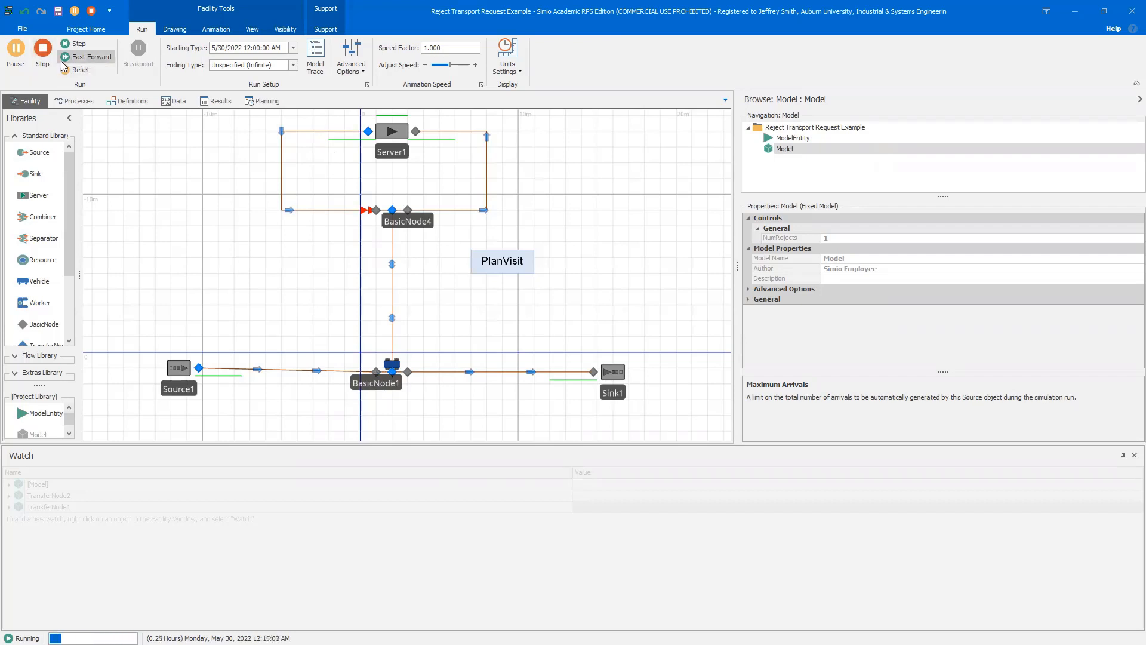
pyautogui.click(89, 57)
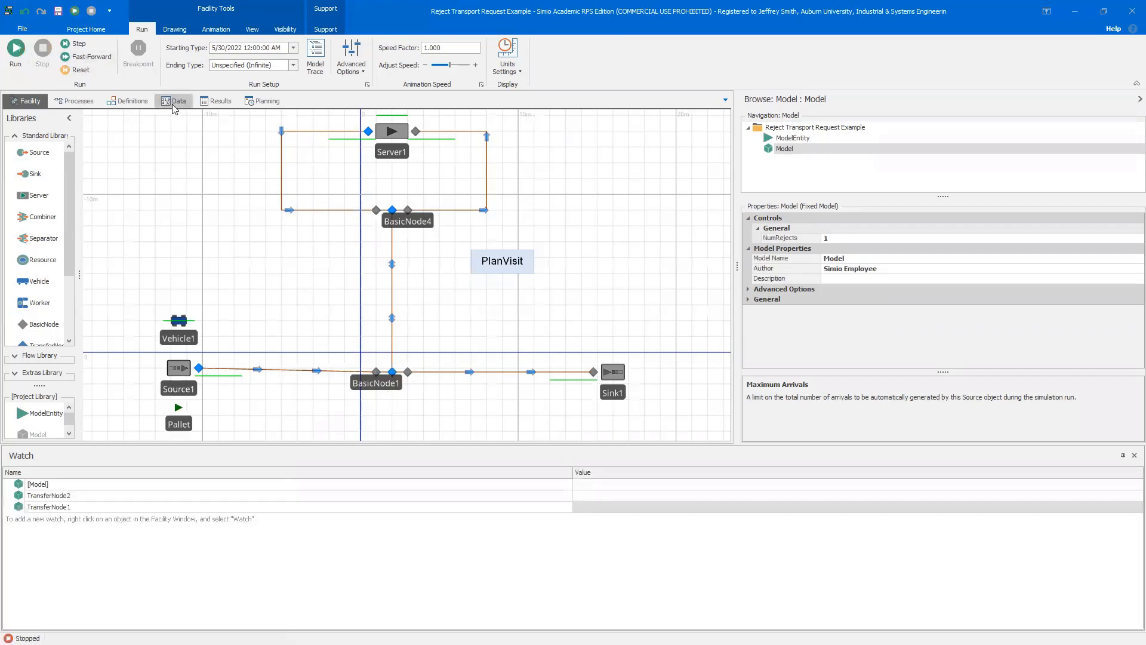
# Review the PlanVisit process with its PlanVisit step and the model's NumRejects property and Event1 definitions
pyautogui.click(75, 100)
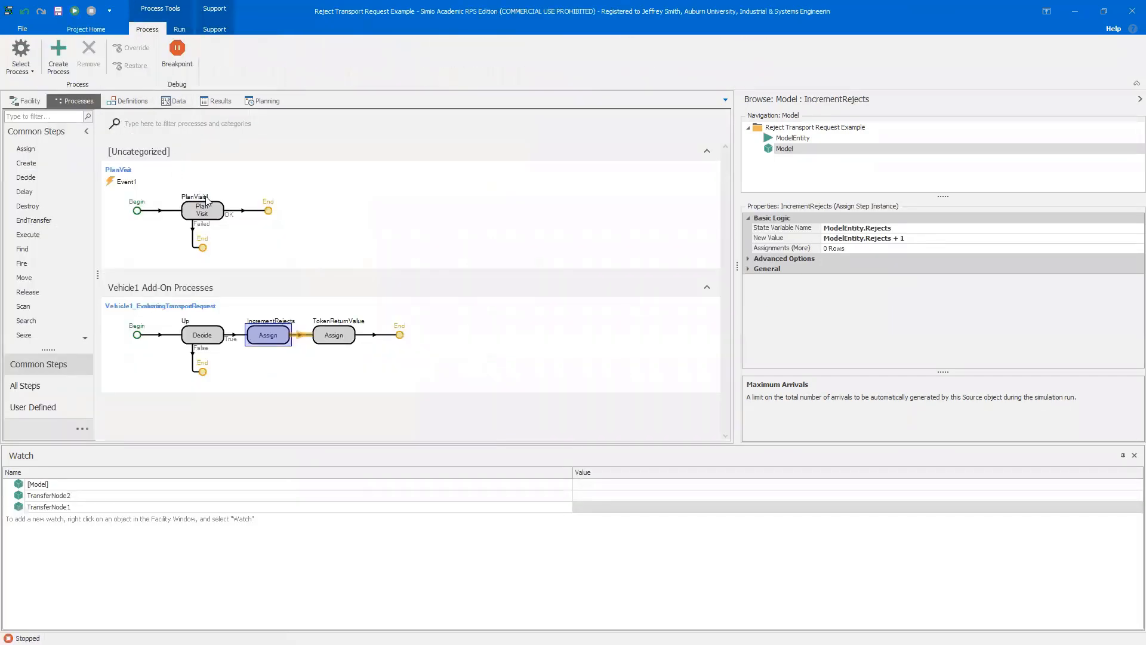
pyautogui.click(201, 210)
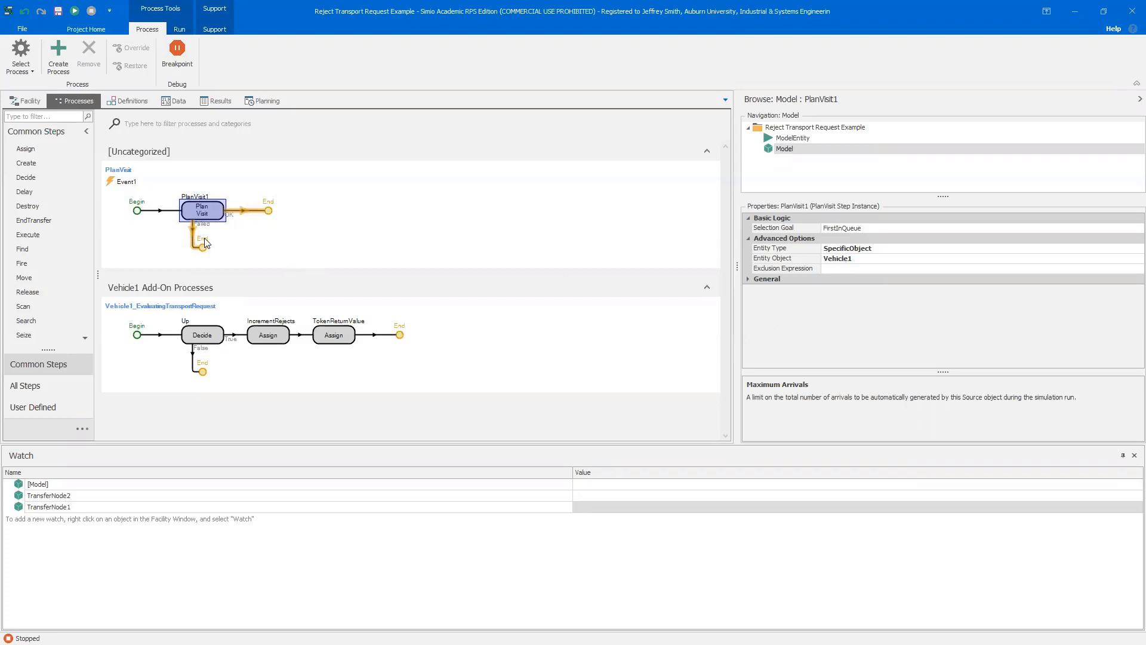
pyautogui.click(283, 231)
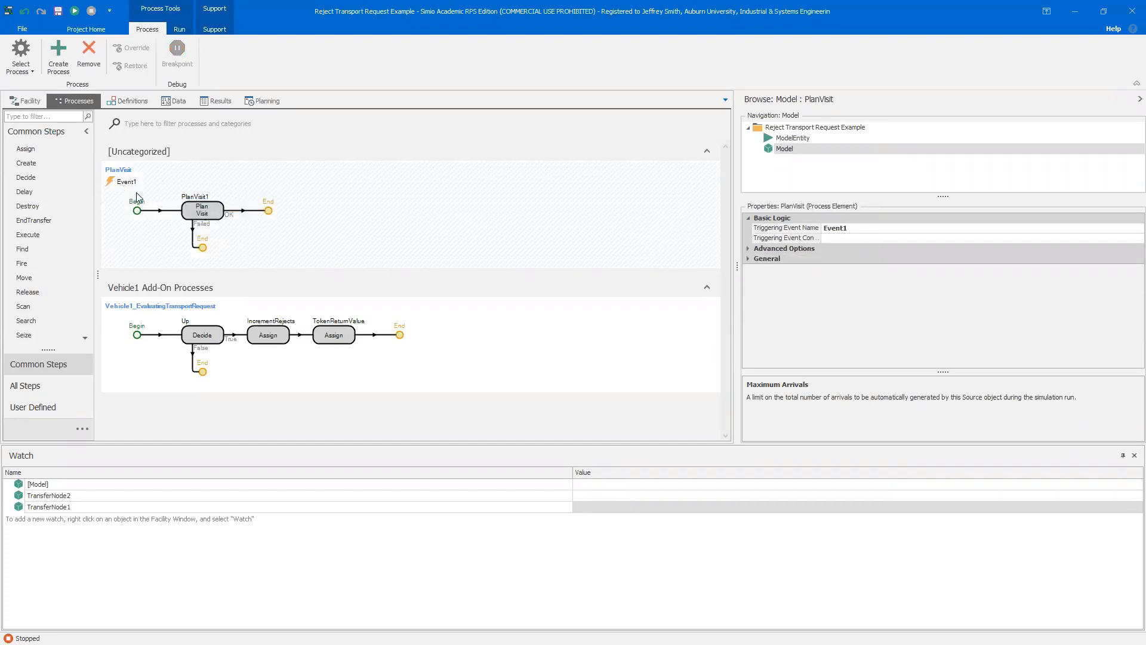
pyautogui.click(141, 101)
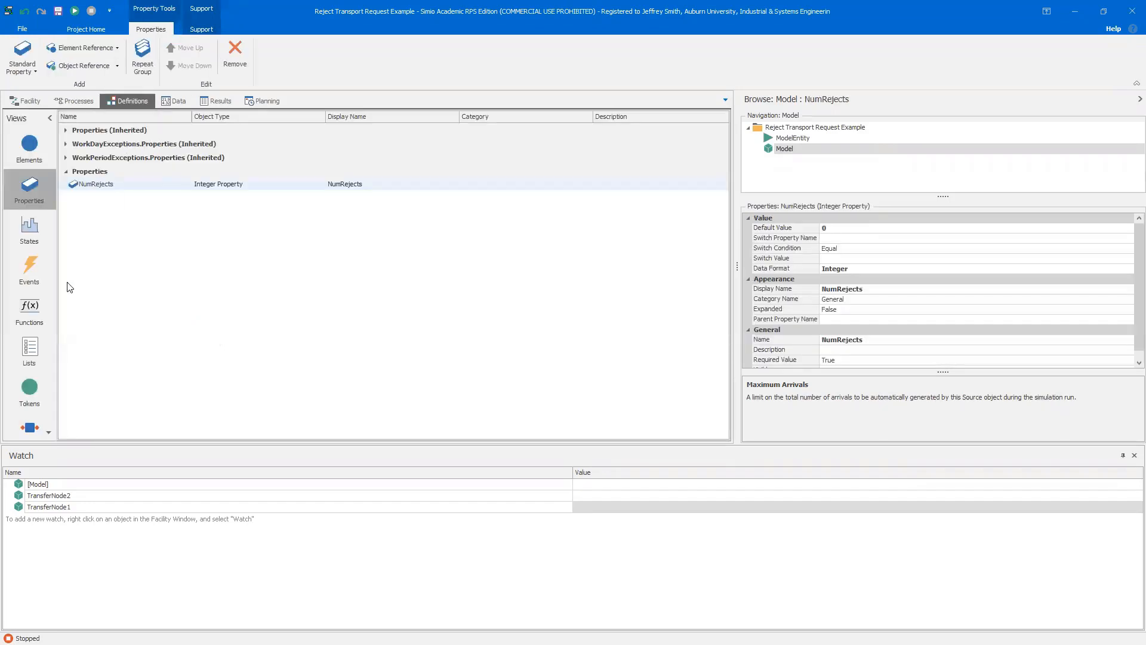
pyautogui.click(30, 271)
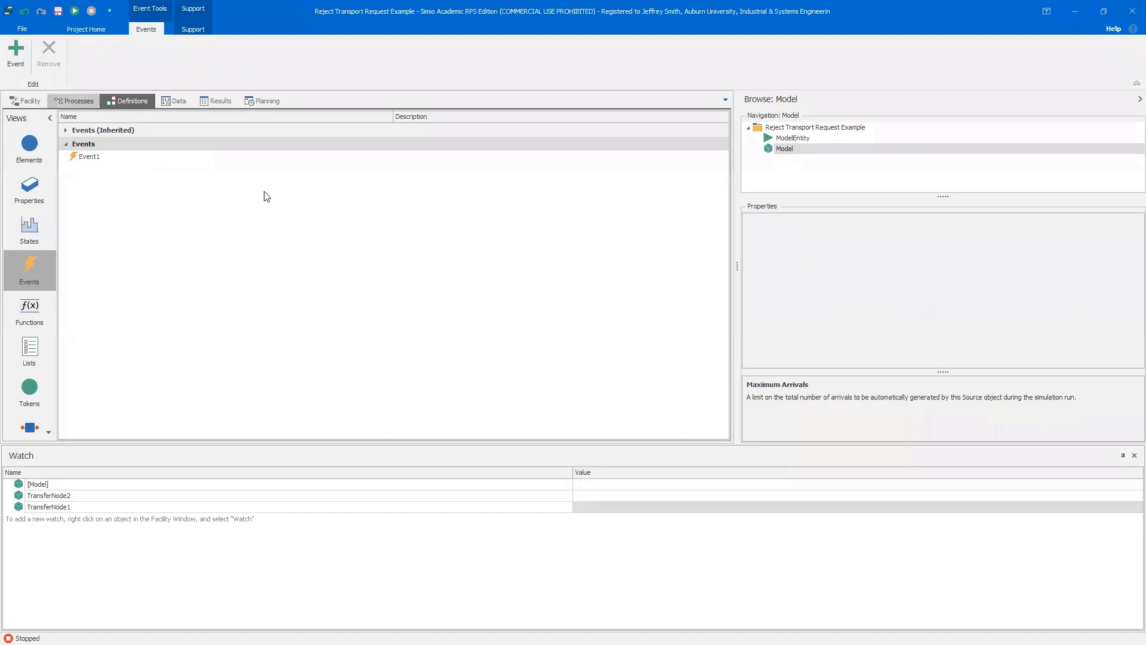
pyautogui.click(74, 103)
# Inspect the PlanVisit button in the facility view and its linked event name
pyautogui.click(25, 101)
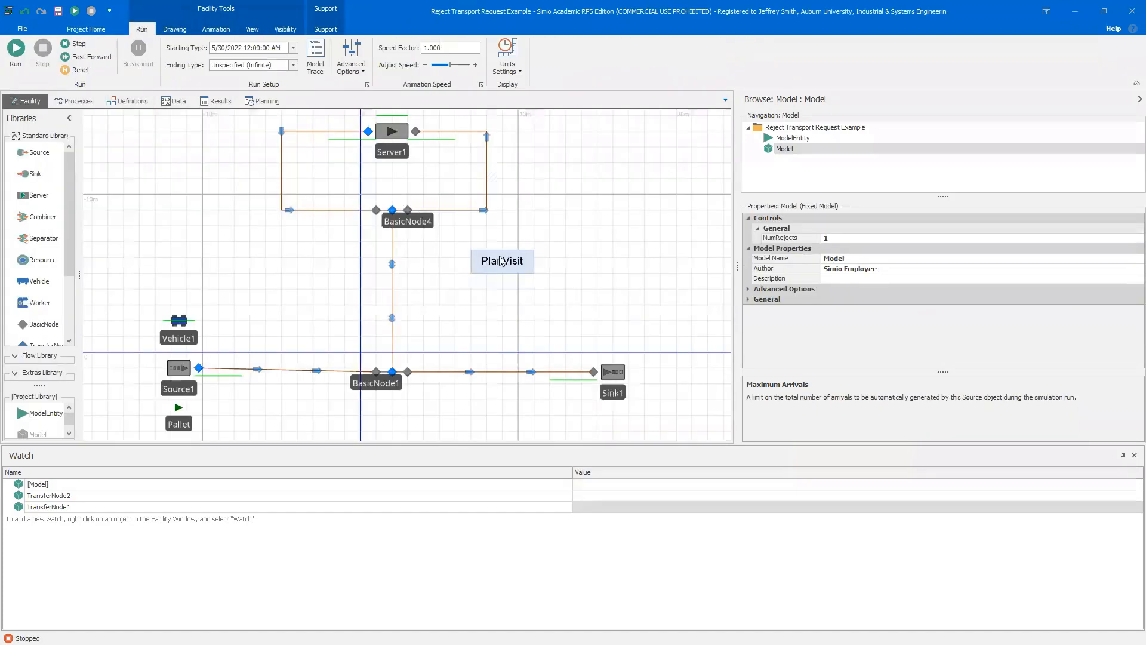
pyautogui.click(502, 261)
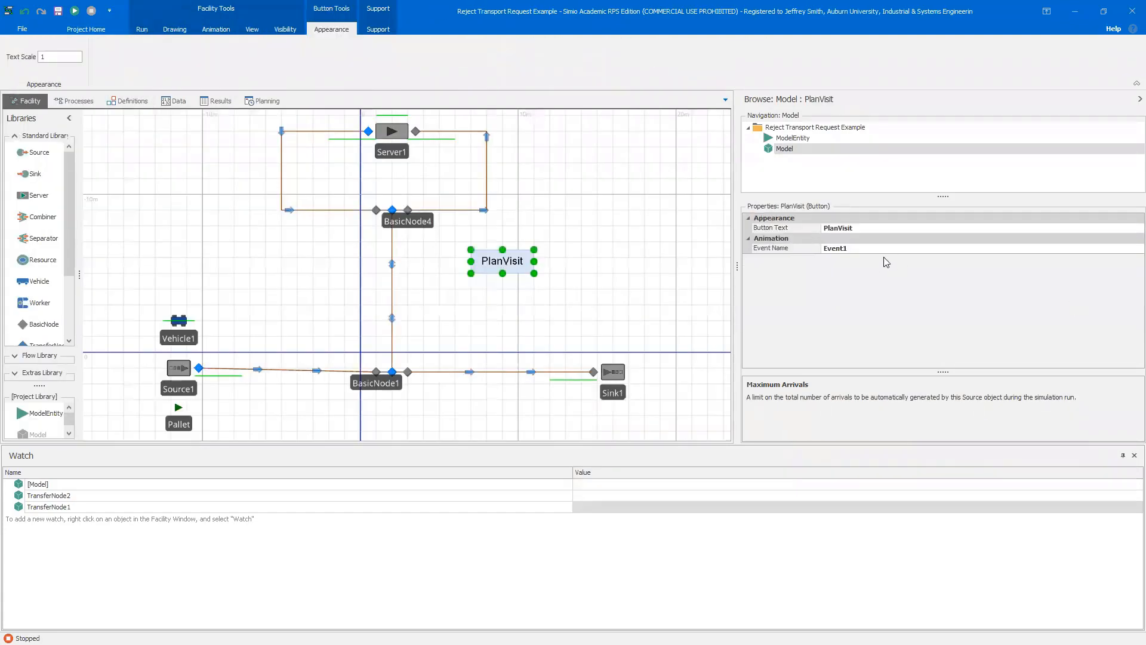
pyautogui.click(637, 260)
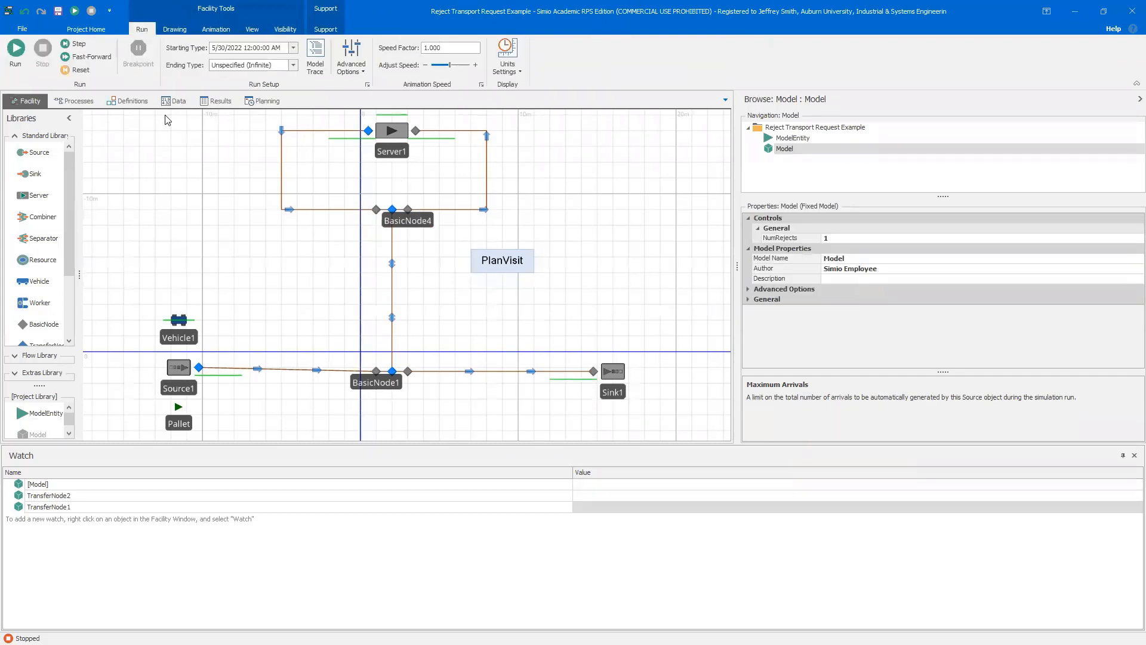
# Set Source1's Maximum Arrivals back to 1
pyautogui.click(179, 371)
pyautogui.click(841, 289)
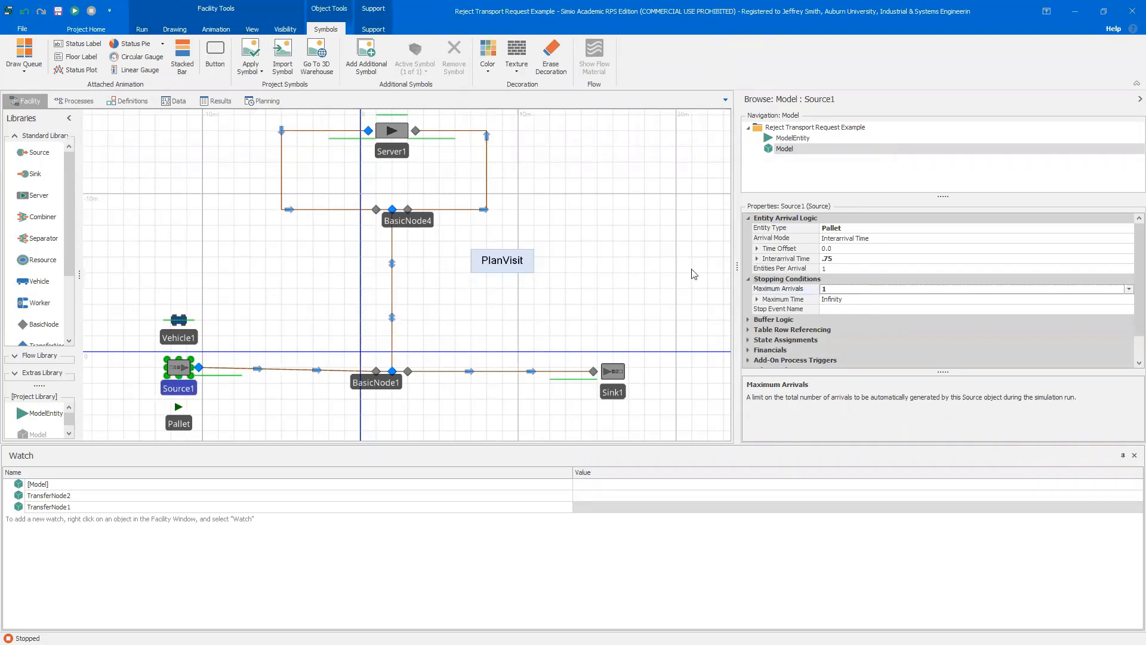
pyautogui.click(603, 261)
# Run the simulation, trigger the PlanVisit button during the run, and stop it at the end
pyautogui.click(29, 61)
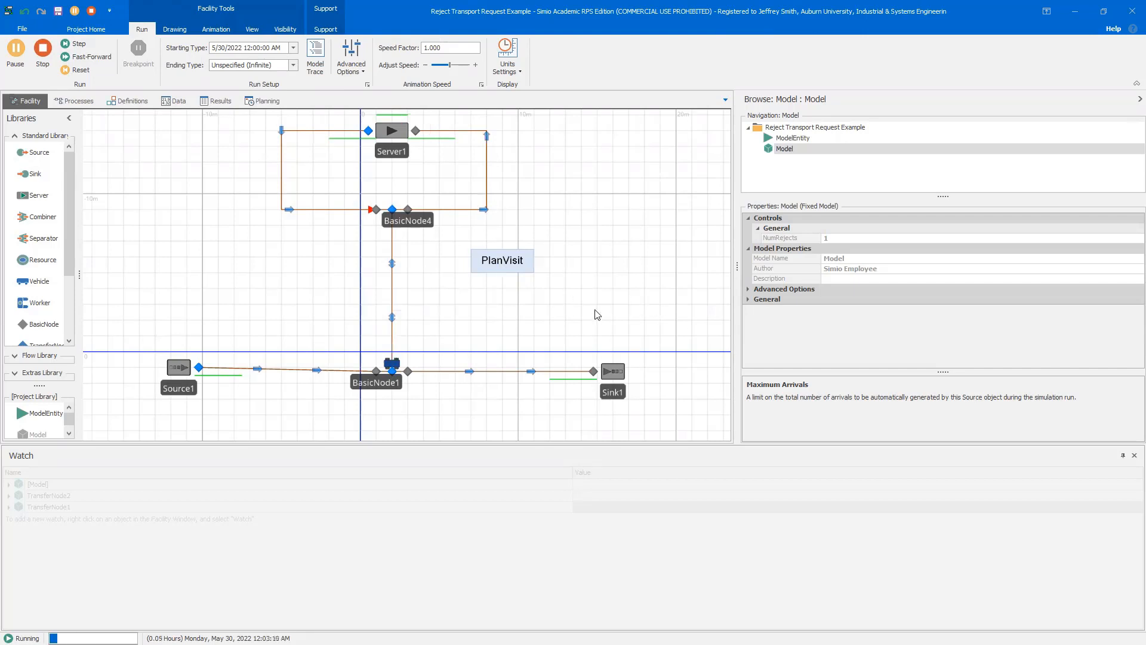
pyautogui.click(511, 263)
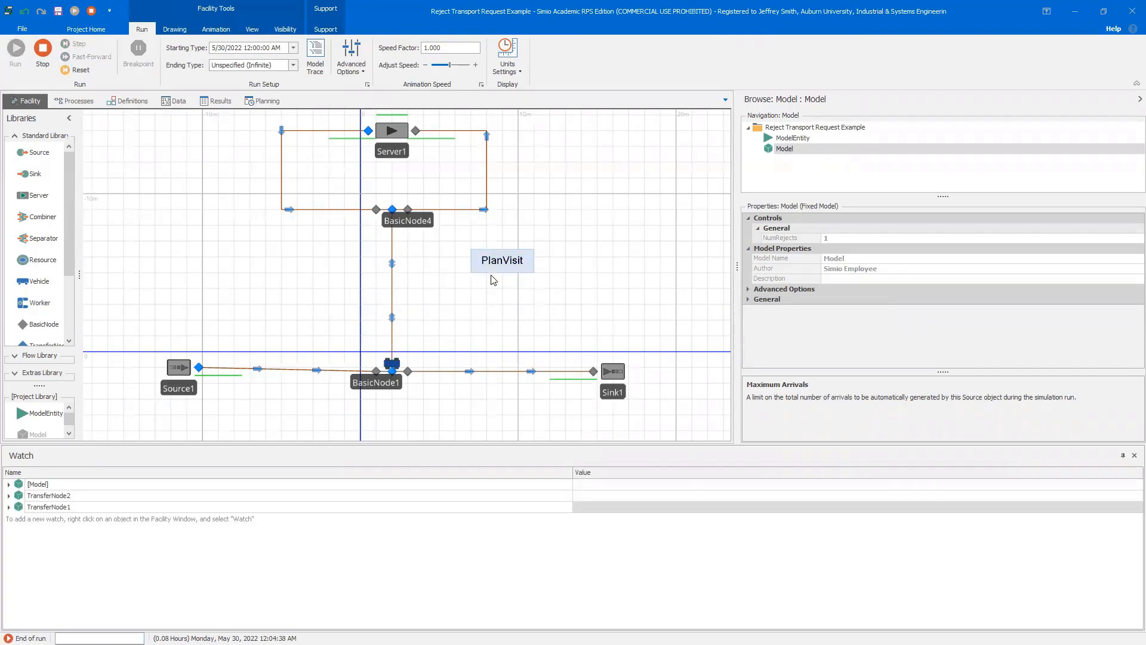
pyautogui.click(42, 49)
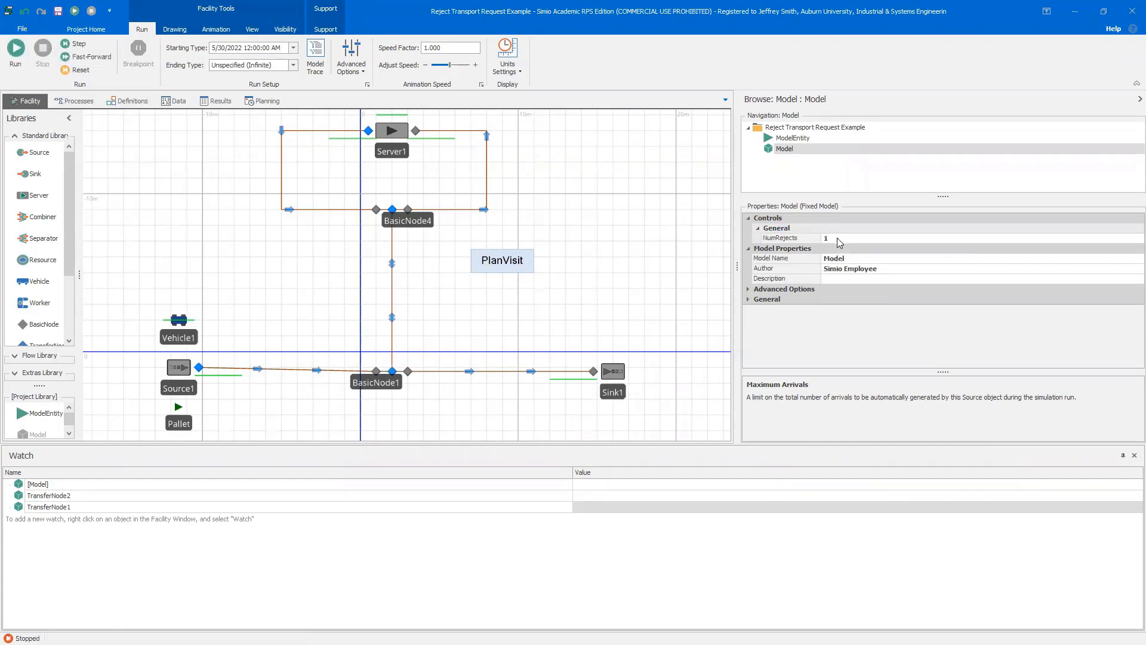
# Set the model's NumRejects property to 2
pyautogui.click(824, 239)
pyautogui.doubleClick(824, 239)
pyautogui.write('2')
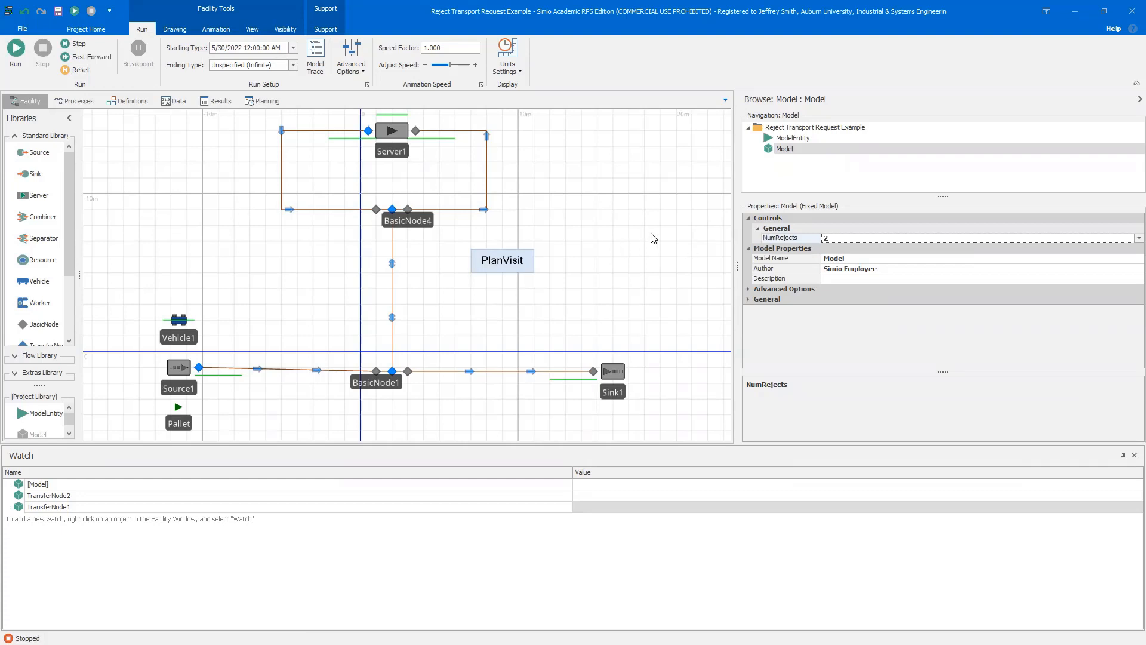
# Run the simulation, trigger the PlanVisit button during the run, and stop it at the end
pyautogui.click(16, 49)
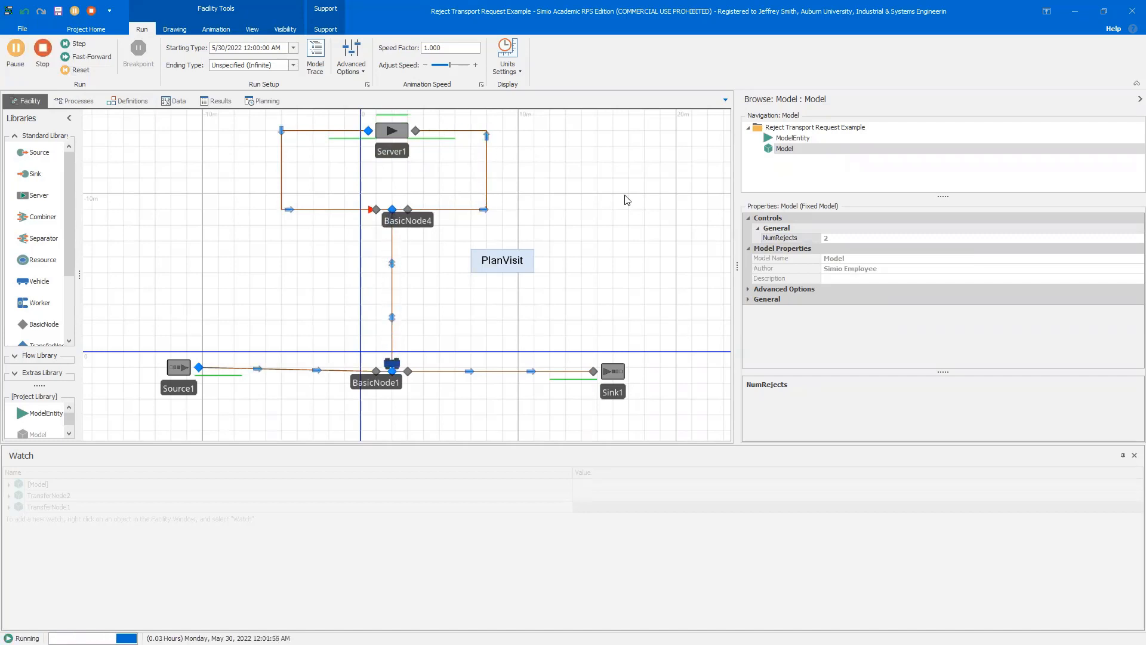
pyautogui.click(512, 266)
pyautogui.click(504, 261)
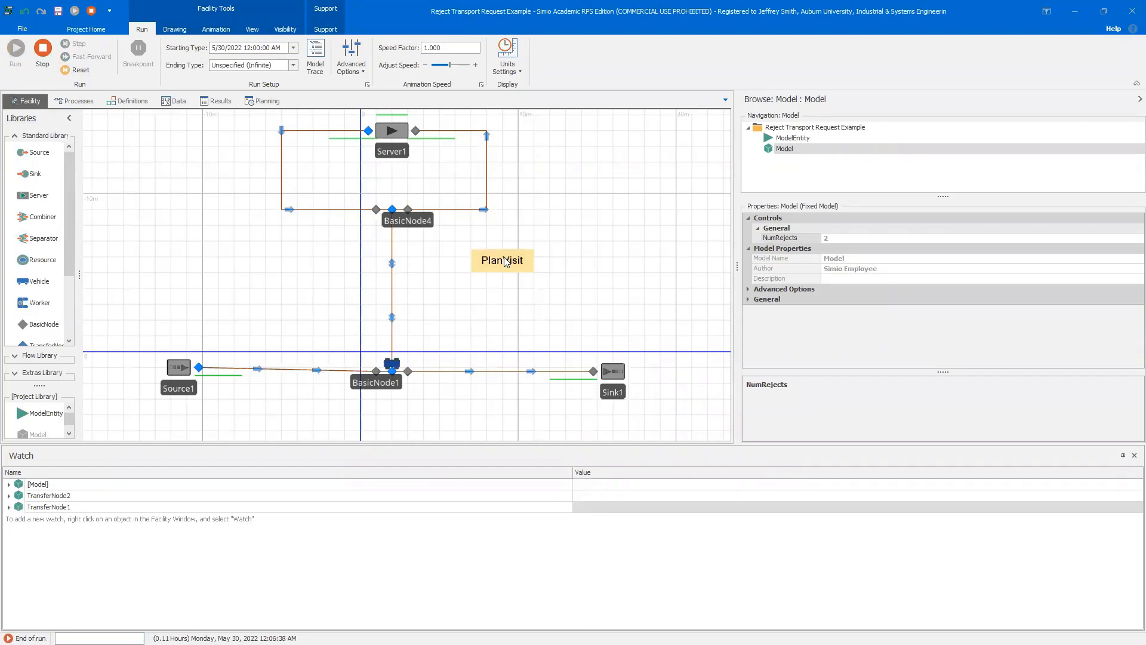
pyautogui.click(42, 49)
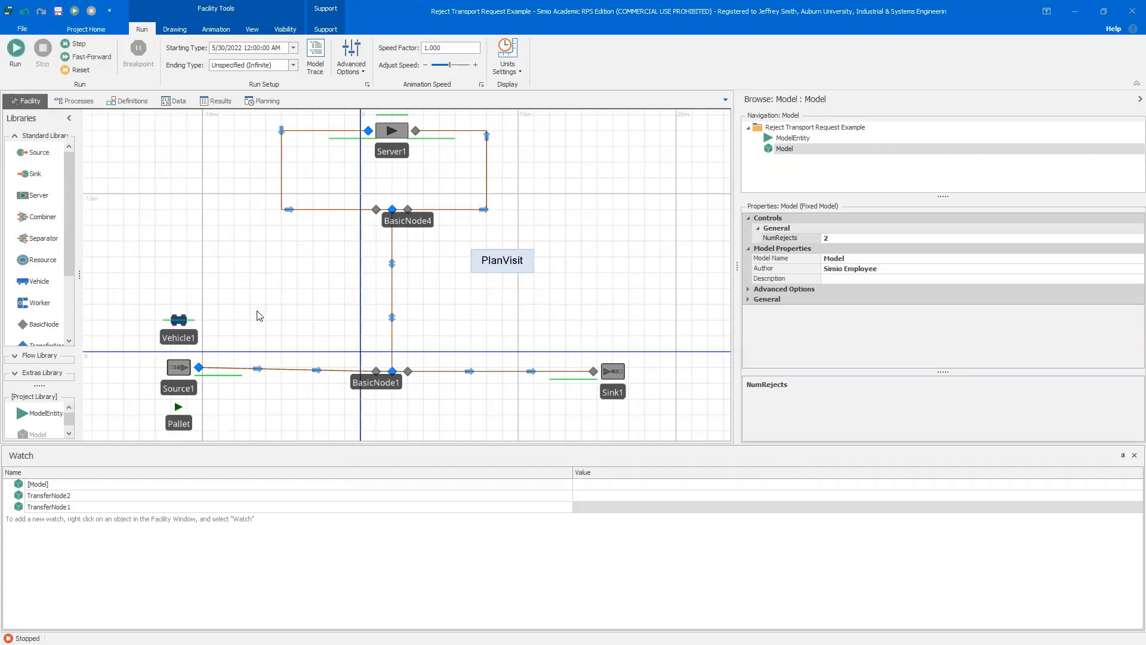
# Examine Vehicle1's Evaluating Transport Request add-on process, its steps, and the PlanVisit process
pyautogui.click(178, 321)
pyautogui.scroll(-10, 920, 293)
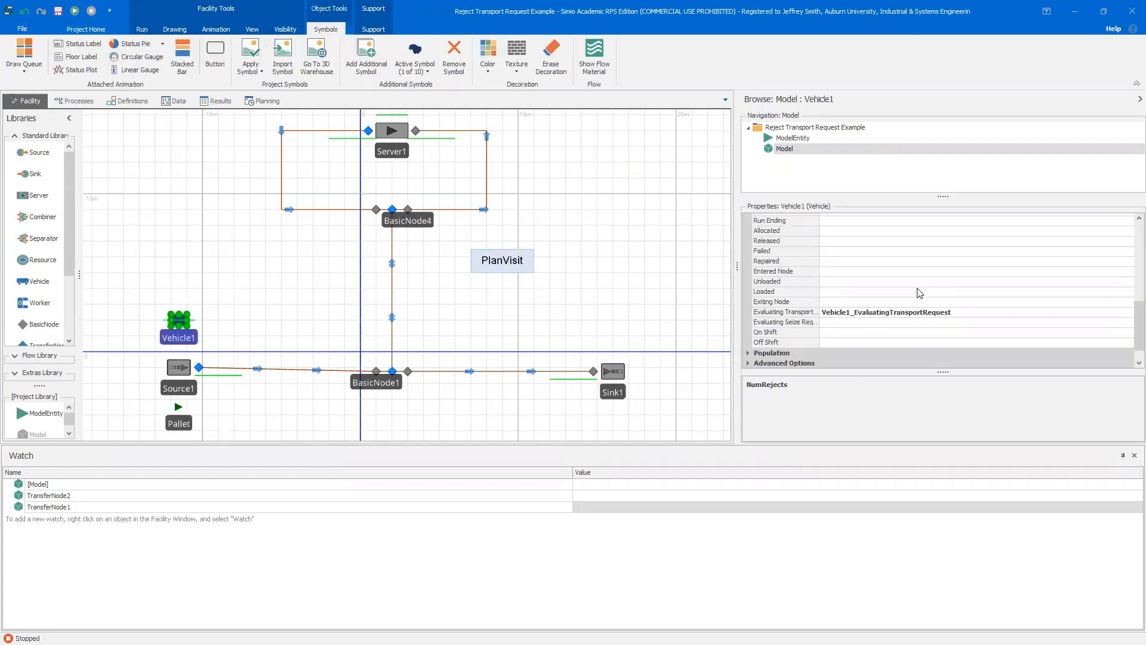
pyautogui.scroll(-2, 920, 293)
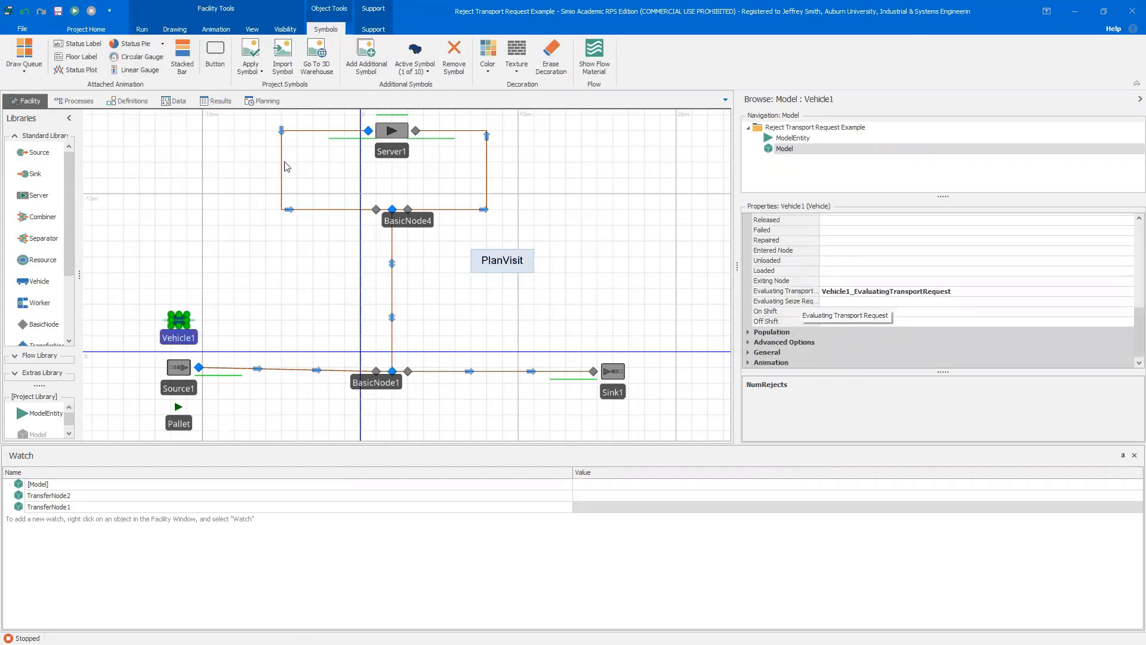
pyautogui.click(75, 101)
pyautogui.click(337, 335)
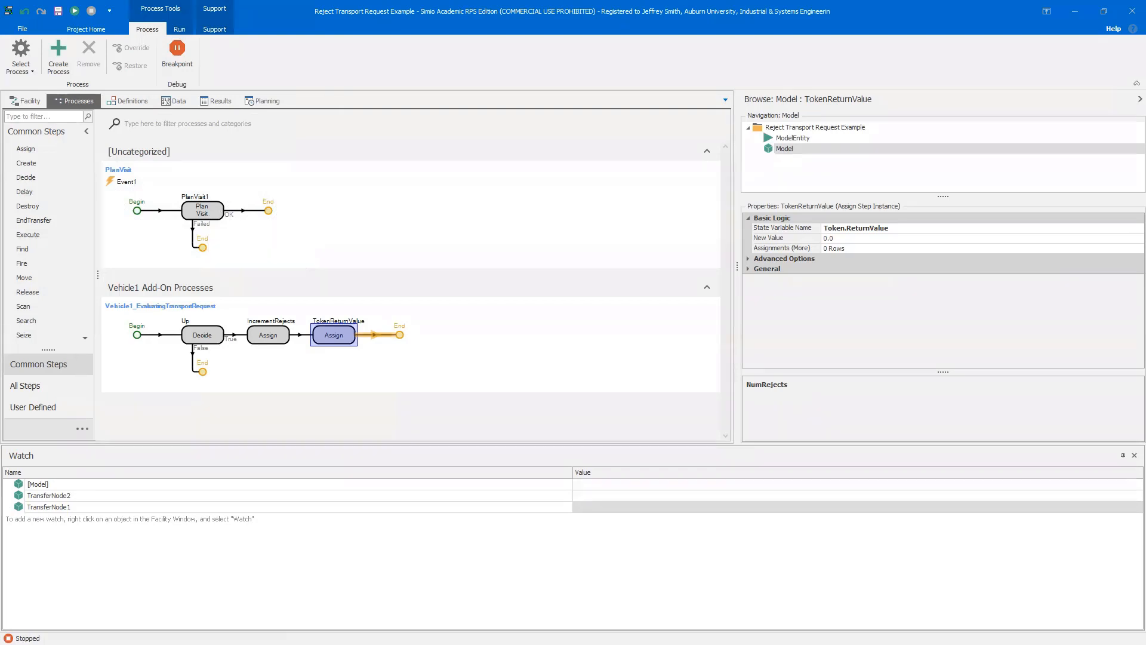
pyautogui.click(27, 100)
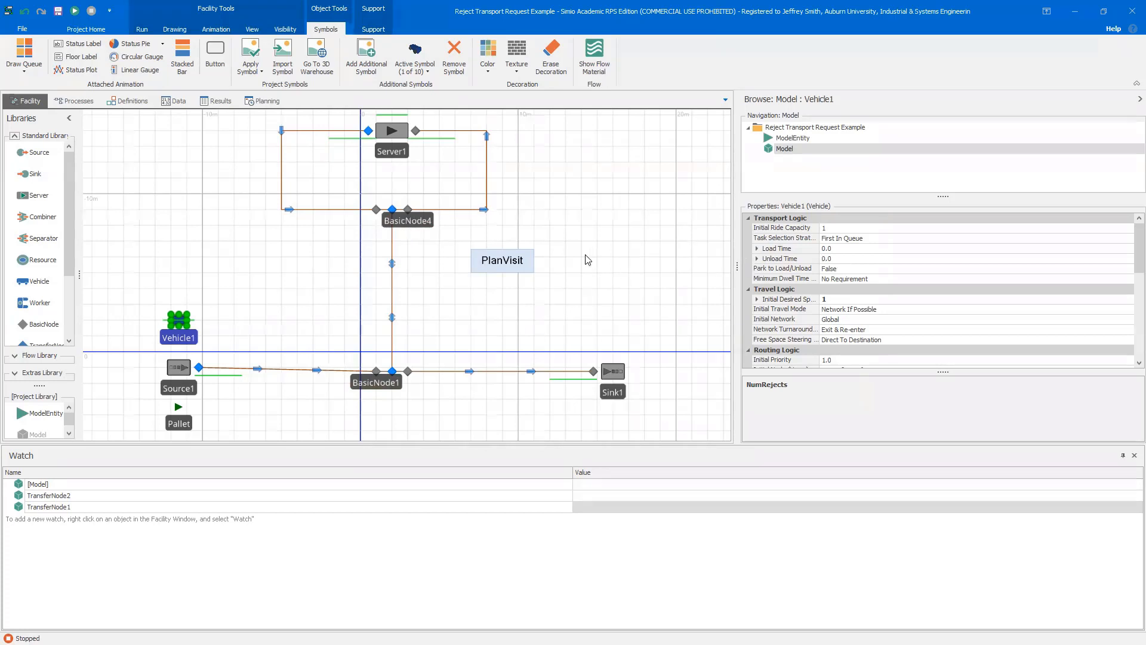
pyautogui.click(75, 100)
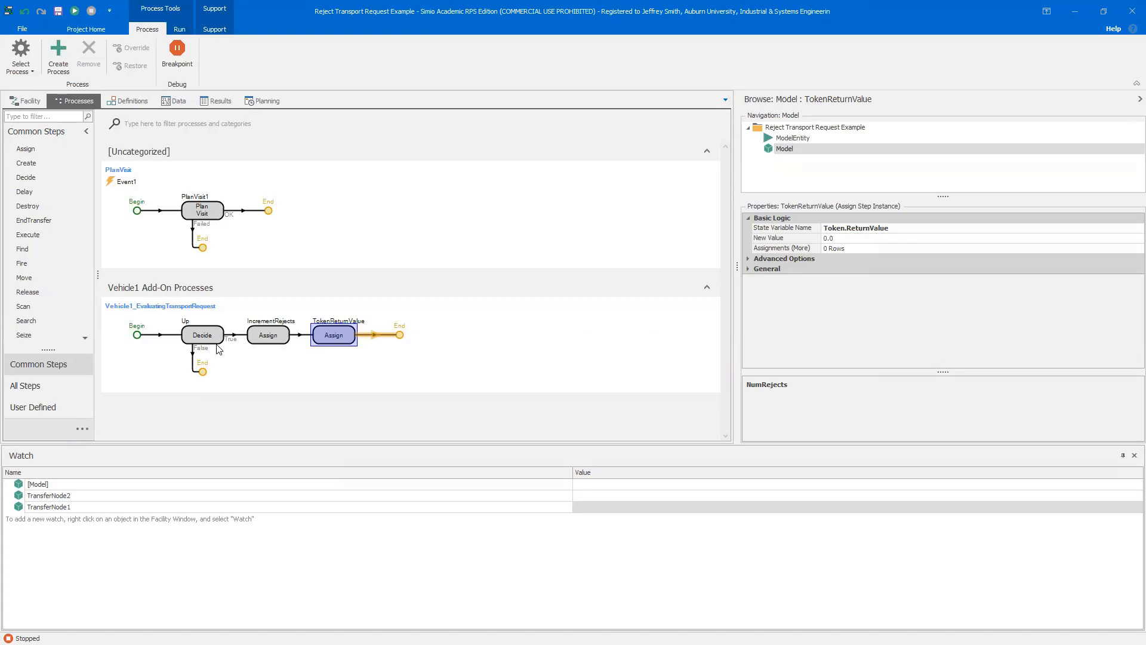
pyautogui.click(25, 101)
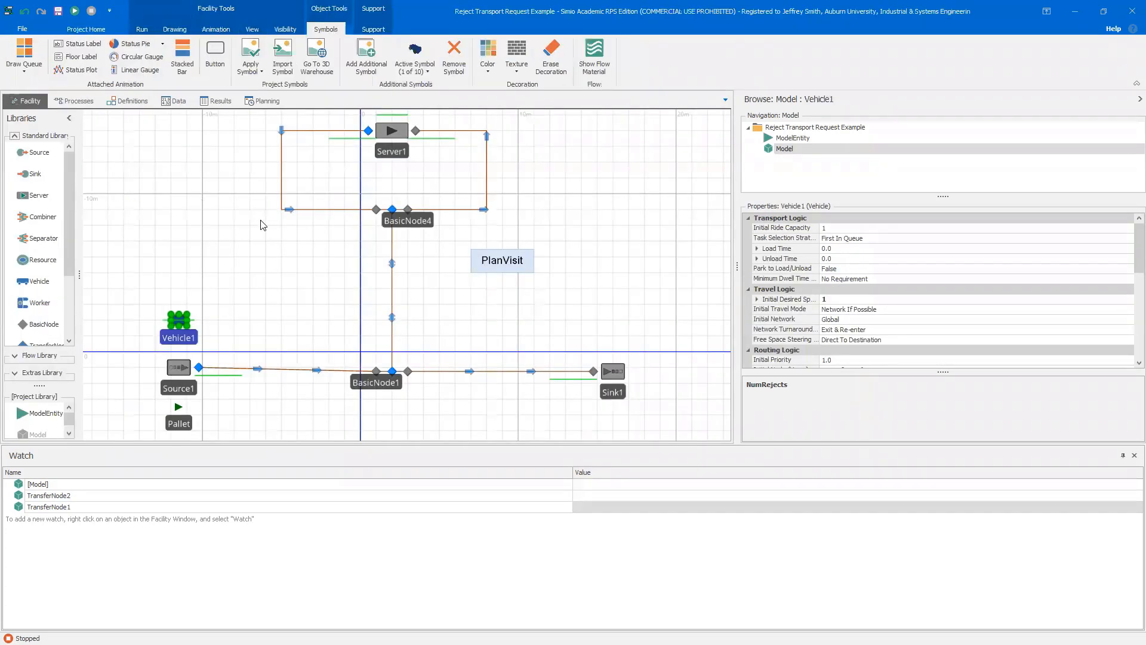
pyautogui.click(330, 212)
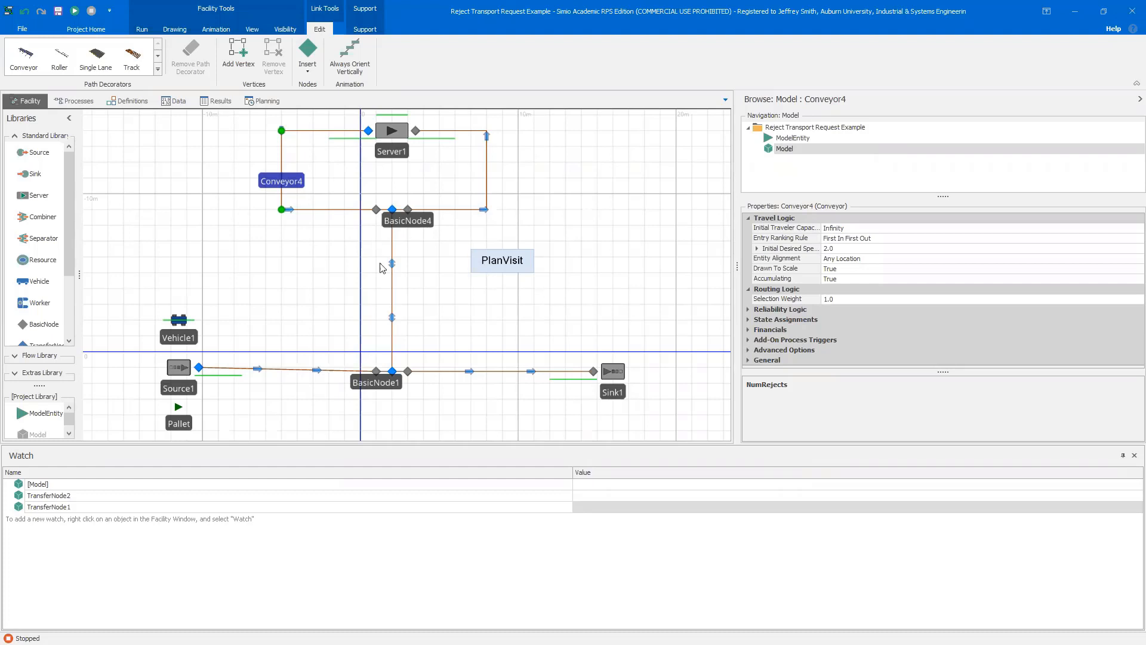
pyautogui.click(75, 101)
pyautogui.click(318, 215)
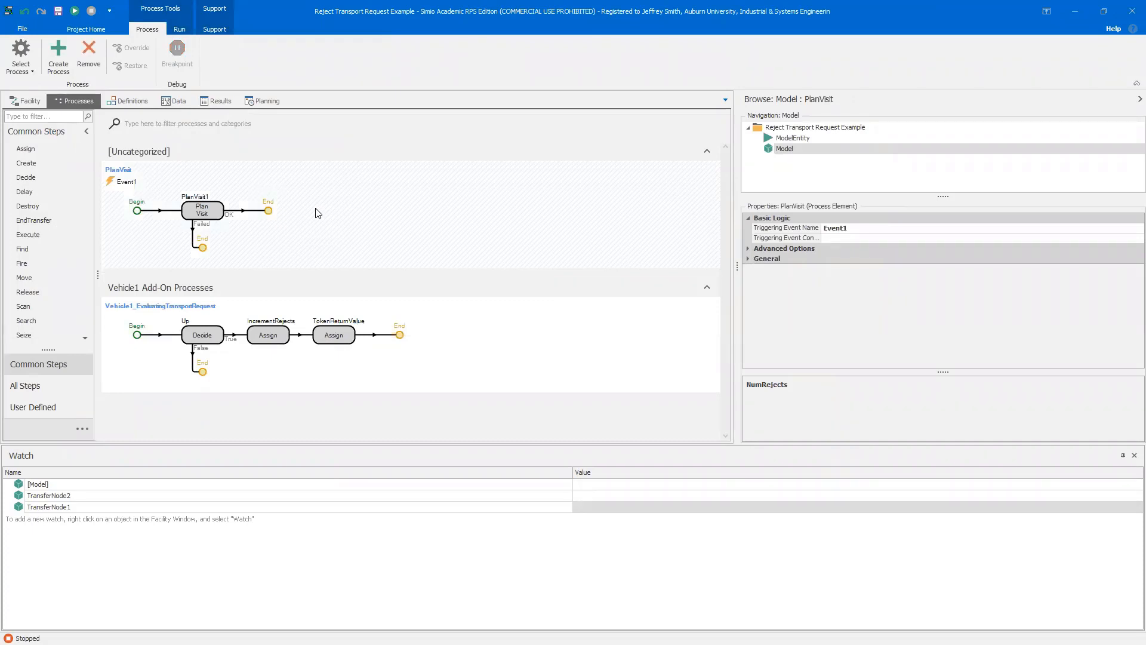
# Add a Timer element to the model and set its Time Offset to 5 Seconds
pyautogui.click(127, 101)
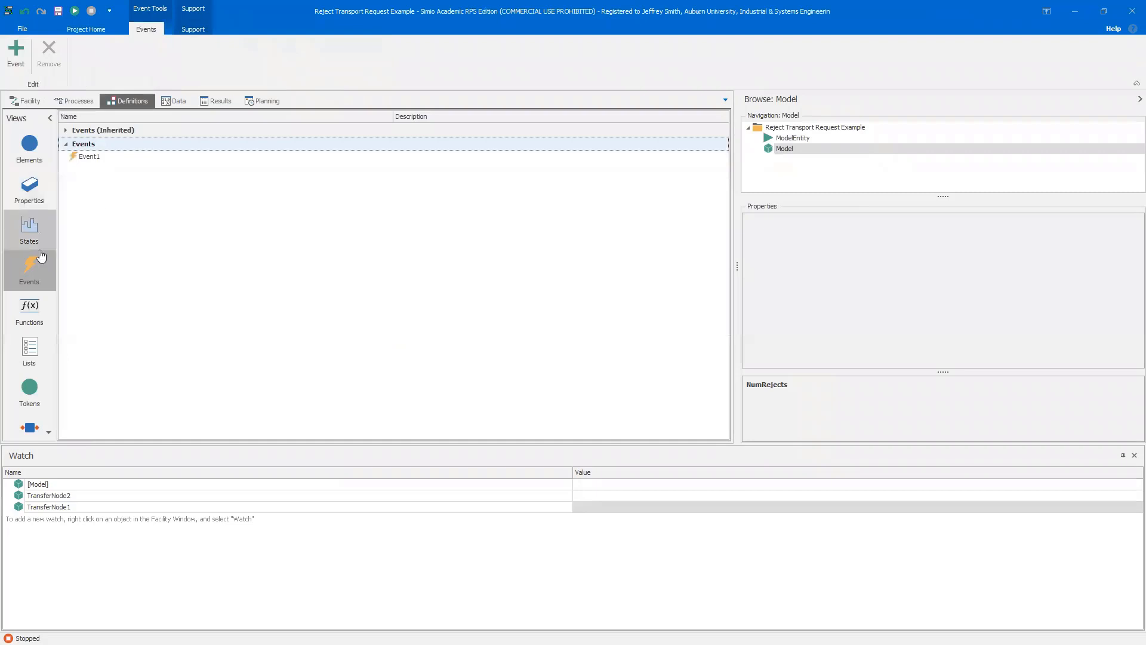
pyautogui.scroll(-2, 44, 347)
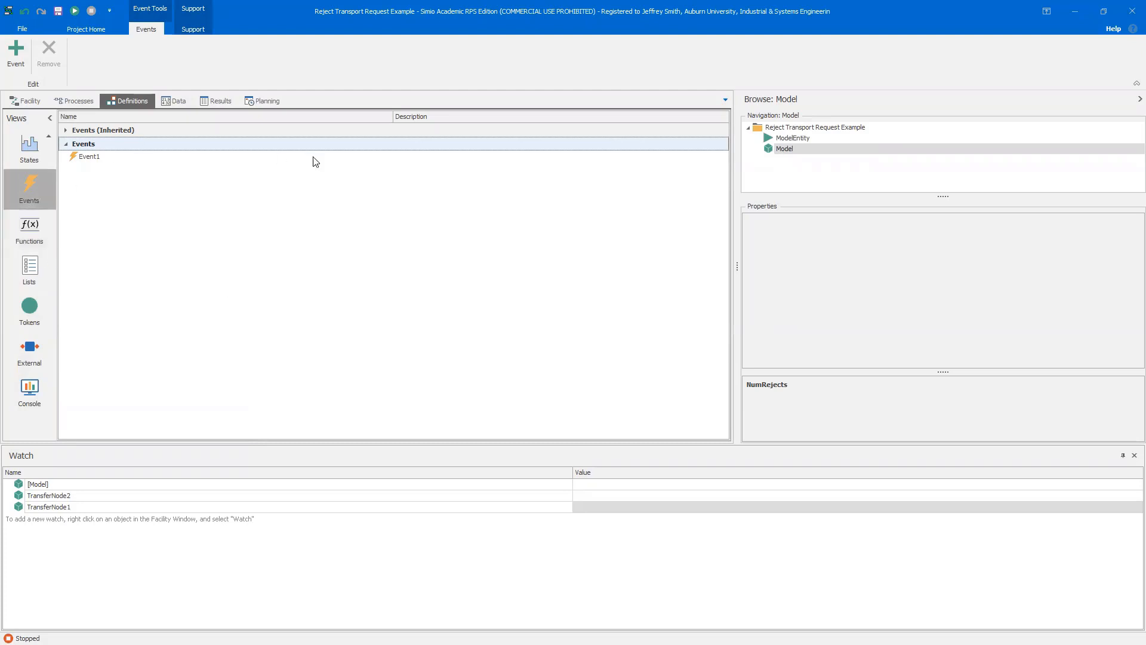
pyautogui.click(30, 149)
pyautogui.scroll(2, 39, 156)
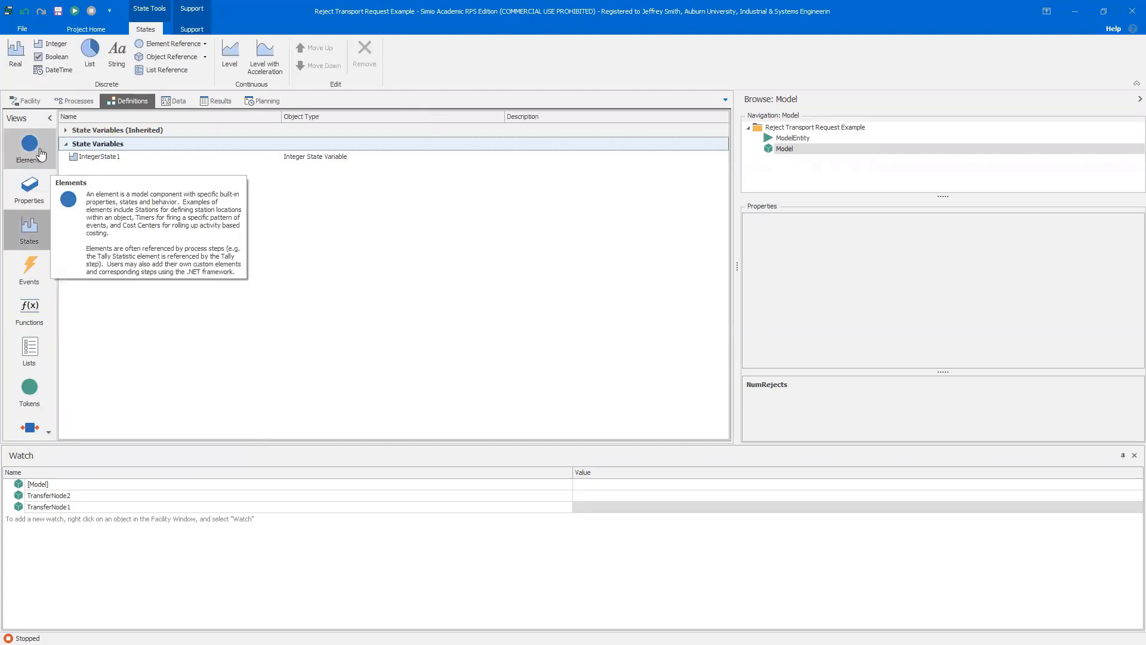
pyautogui.click(40, 154)
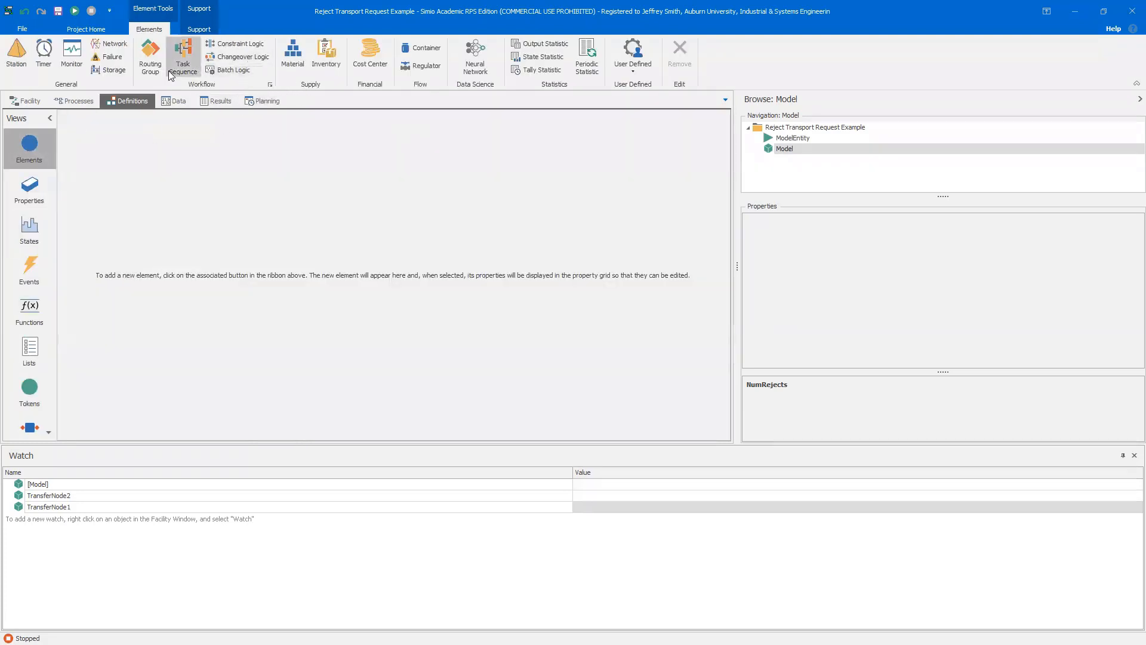
pyautogui.click(48, 67)
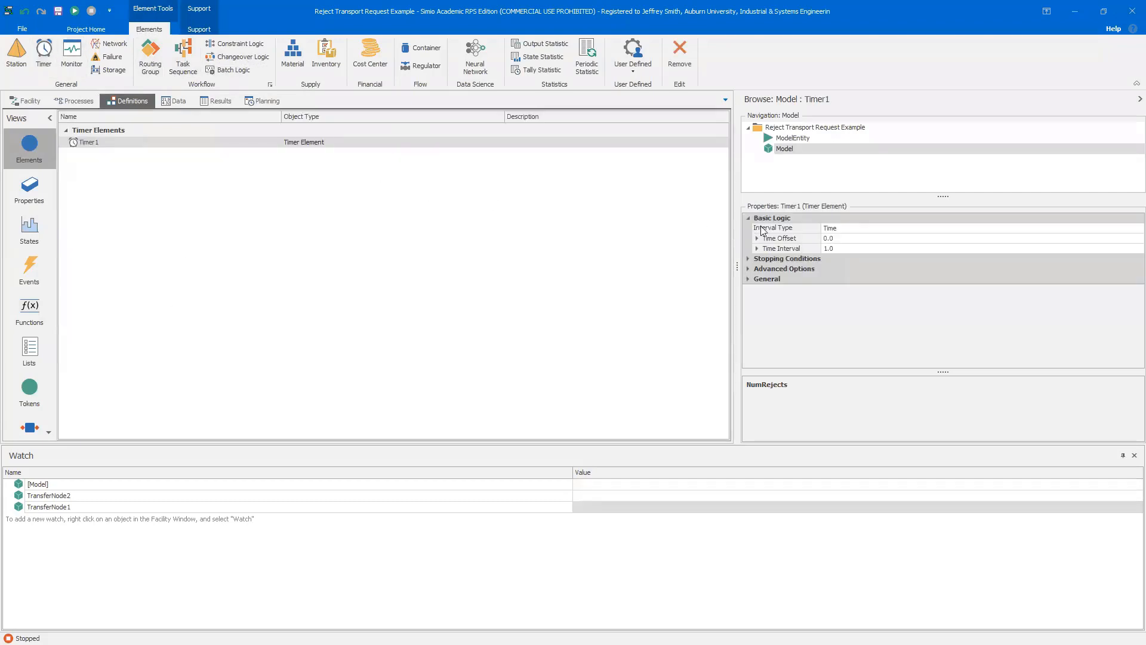
pyautogui.click(839, 238)
pyautogui.write('5')
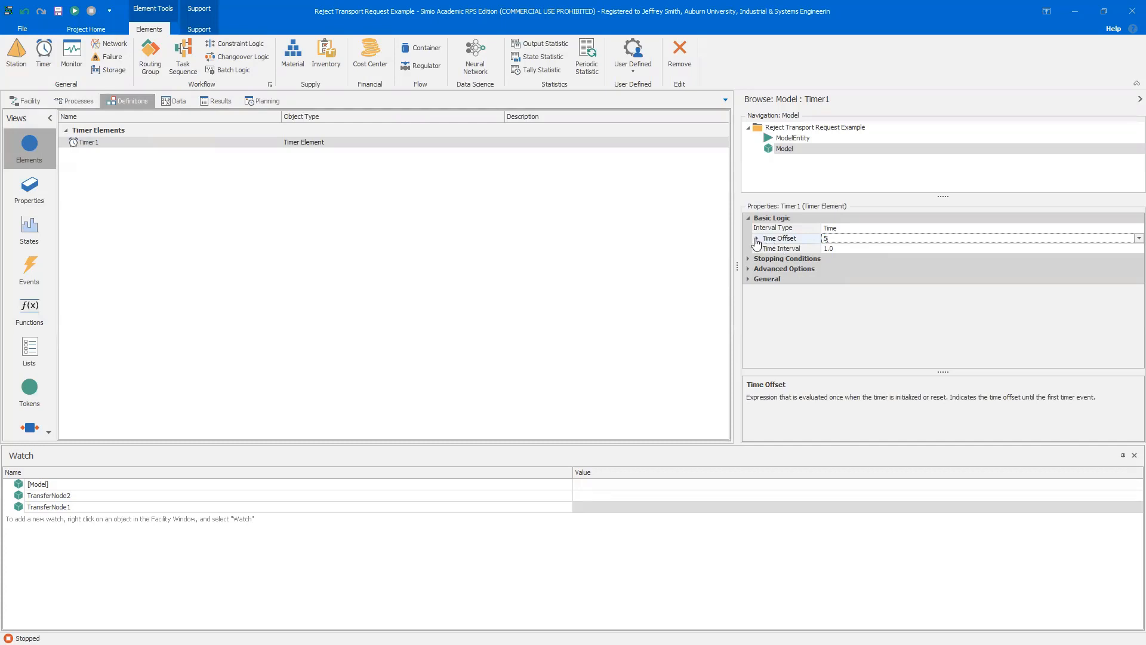
pyautogui.click(755, 238)
pyautogui.click(851, 248)
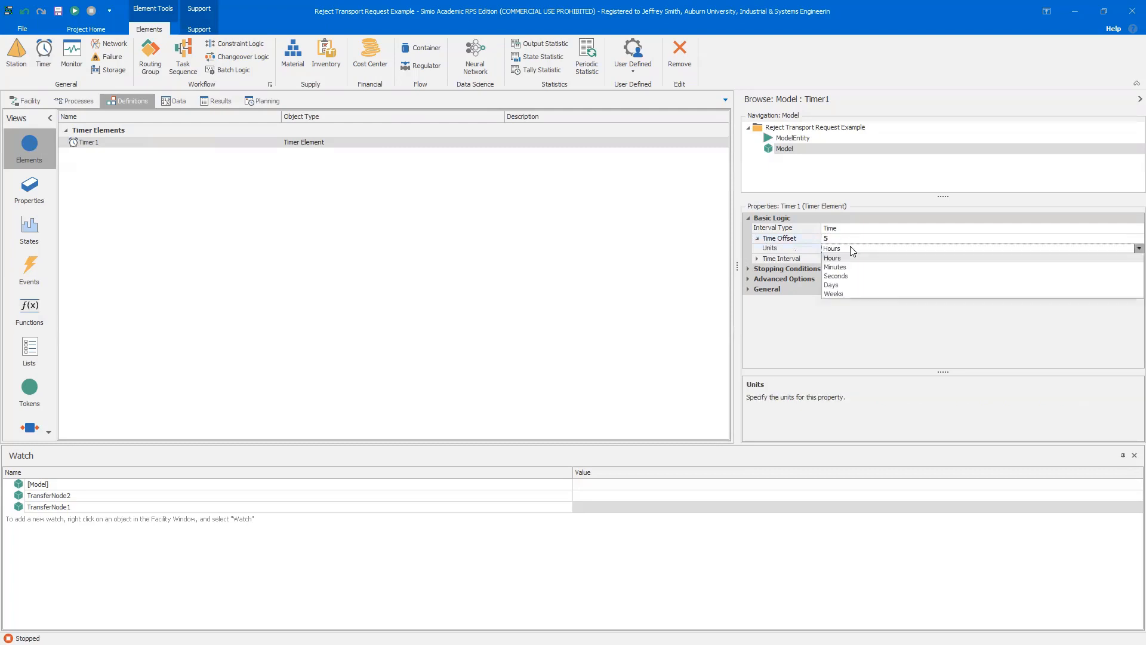
pyautogui.click(850, 277)
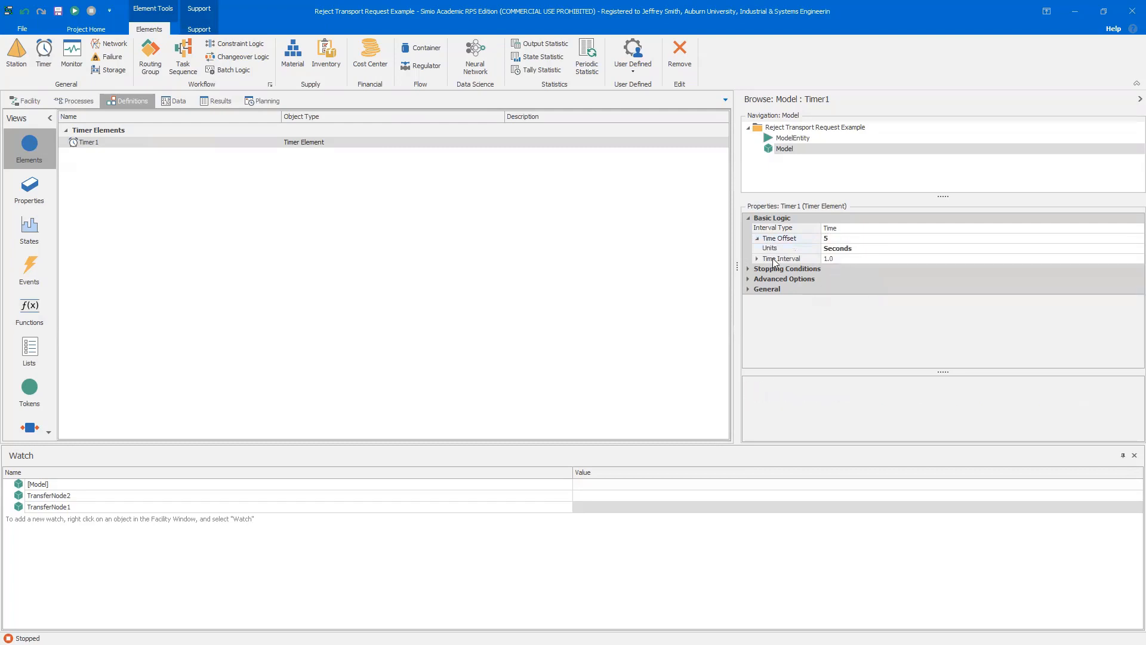
# Set the timer's Time Interval to 5 Seconds
pyautogui.click(757, 258)
pyautogui.click(843, 258)
pyautogui.write('5')
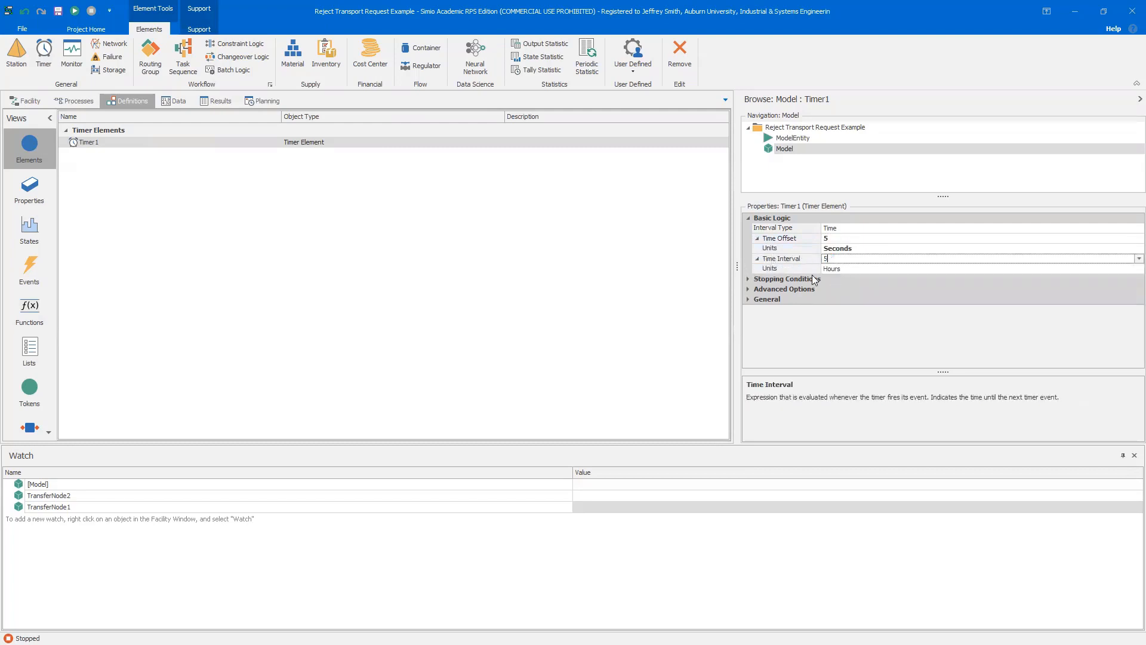
pyautogui.click(850, 271)
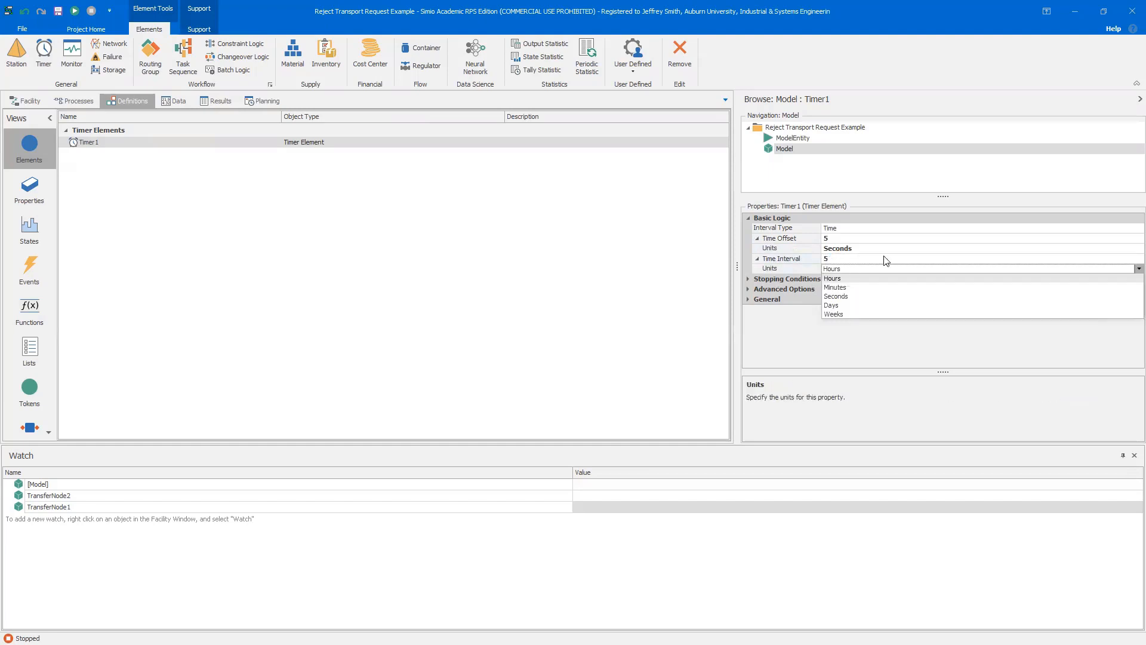
pyautogui.click(850, 296)
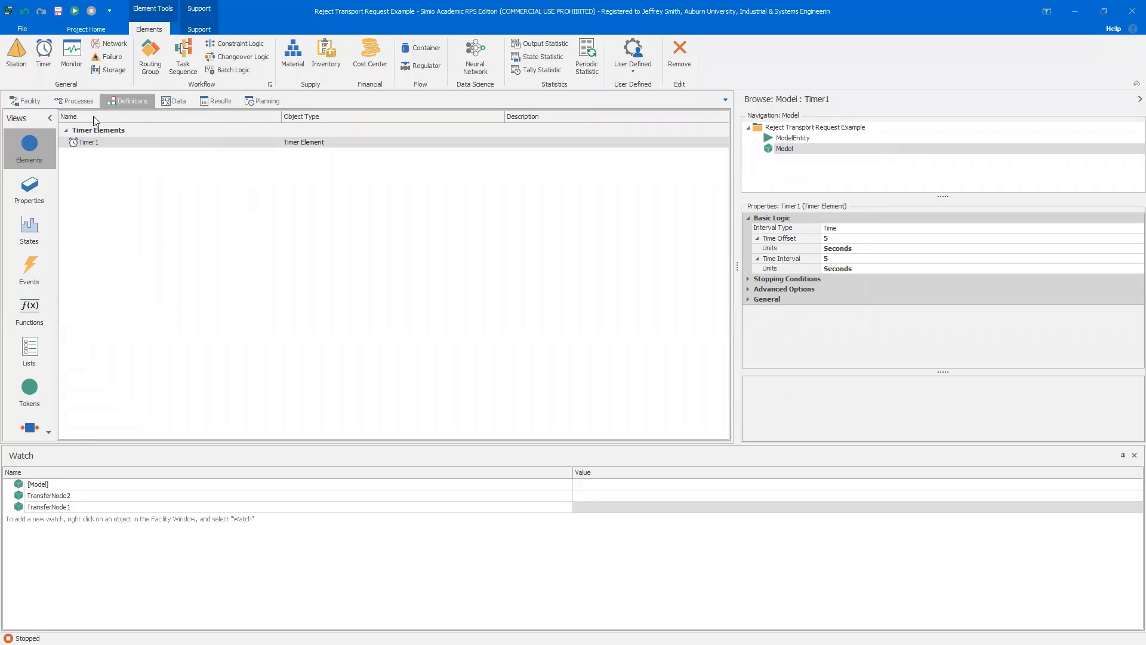
# Change the PlanVisit process's Triggering Event Name to Timer1.Event
pyautogui.click(76, 100)
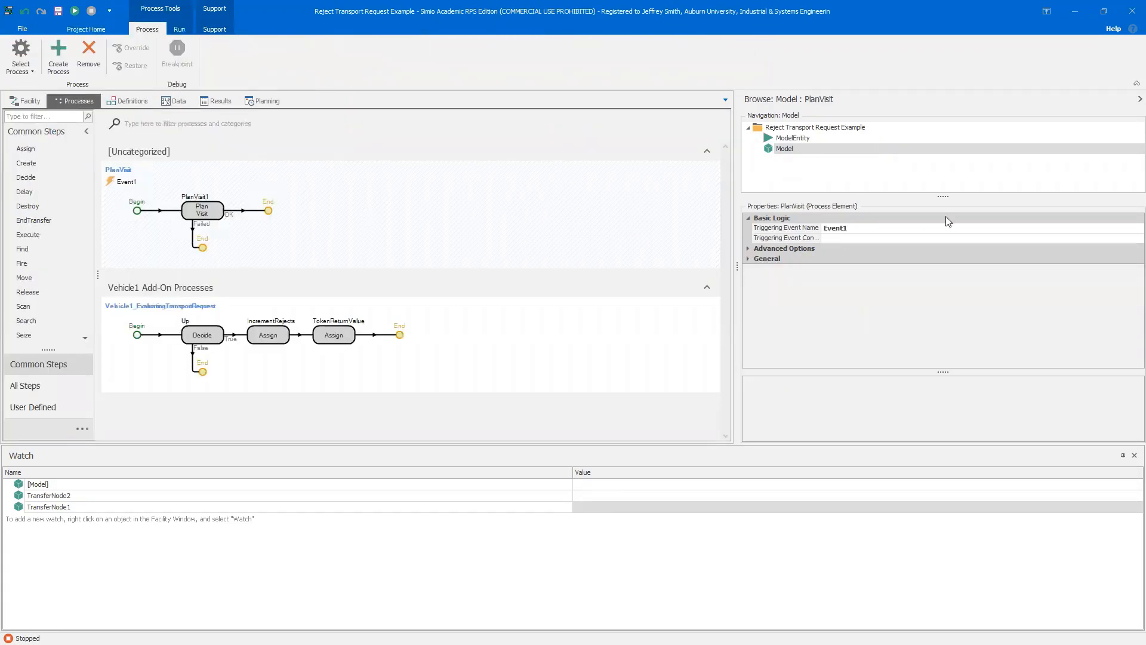
pyautogui.click(1128, 228)
pyautogui.click(1130, 228)
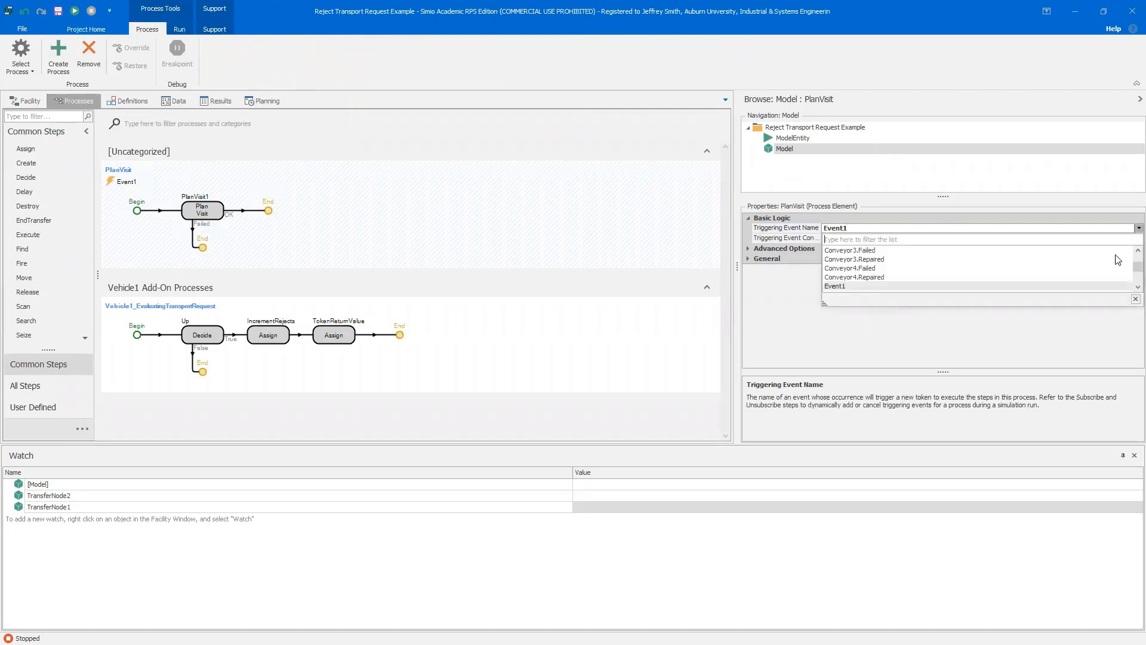
pyautogui.scroll(-1, 1100, 266)
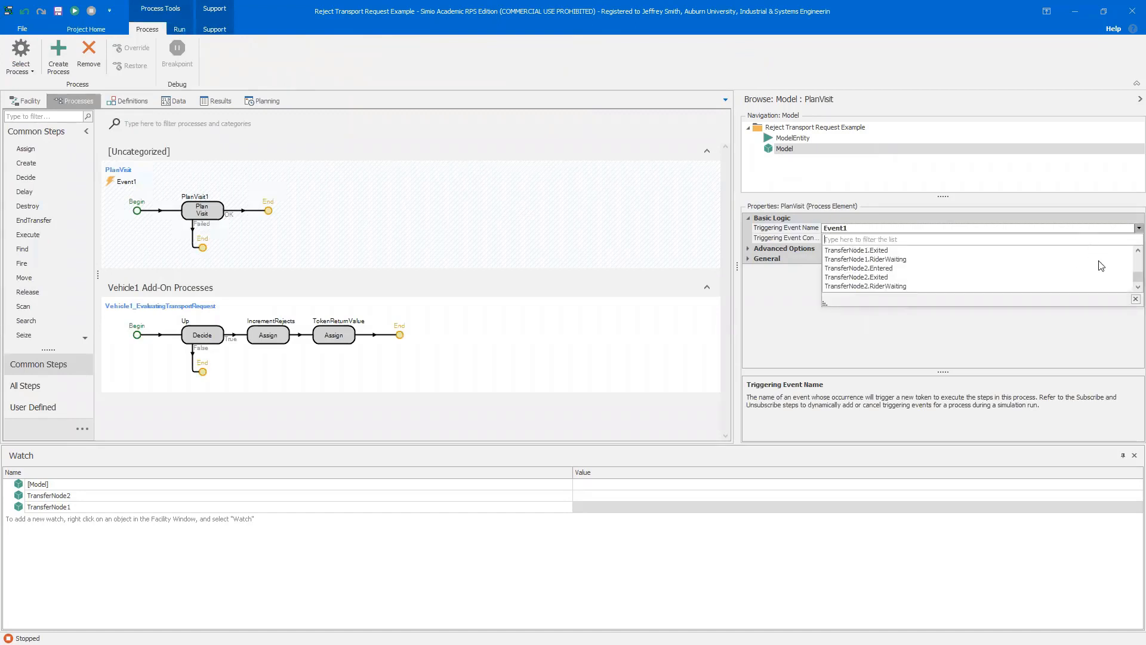
pyautogui.scroll(1, 1100, 266)
pyautogui.click(862, 270)
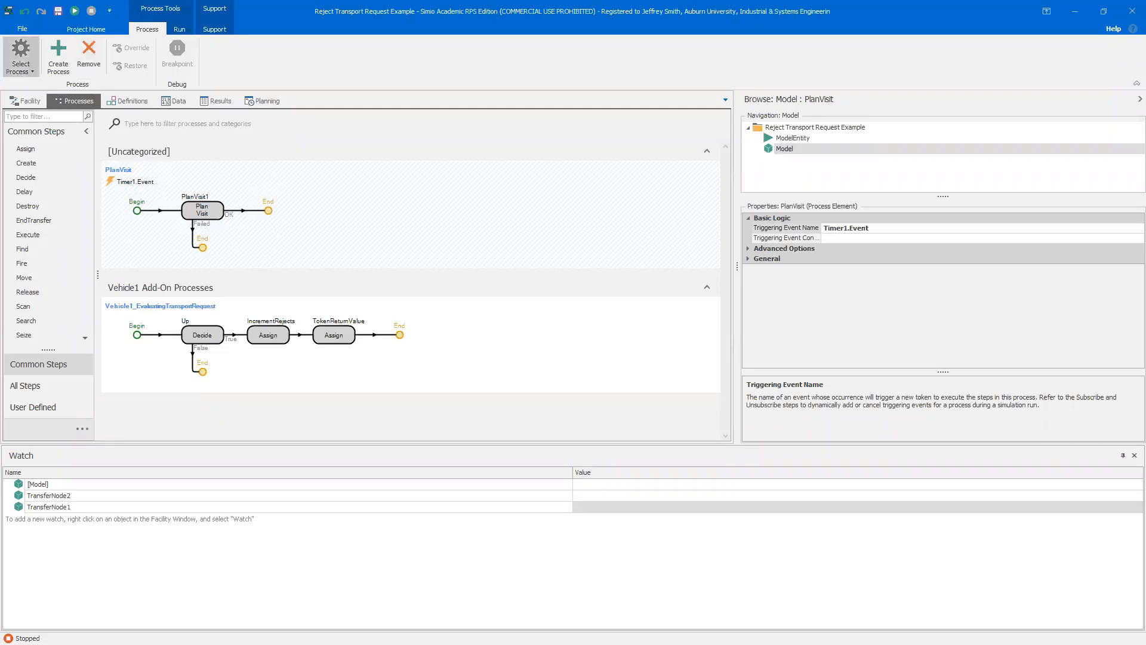
pyautogui.click(23, 103)
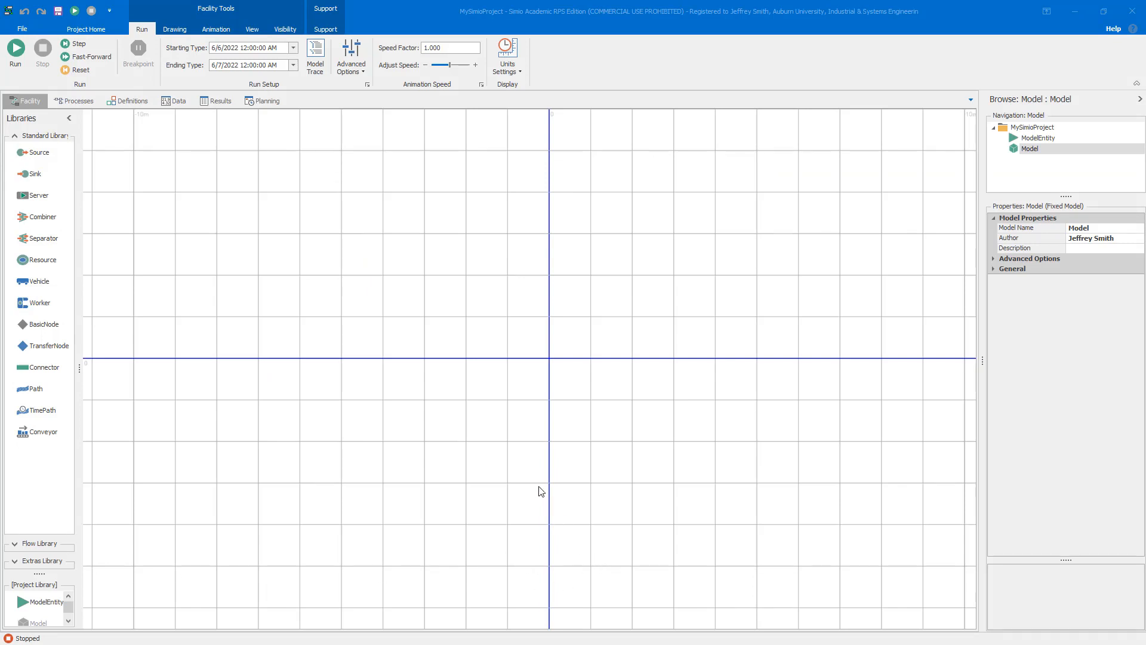
# Search the Simio Reference Guide for PlanVisit, open its topic and the linked VehicleFleetManagement SimBit
pyautogui.click(1114, 30)
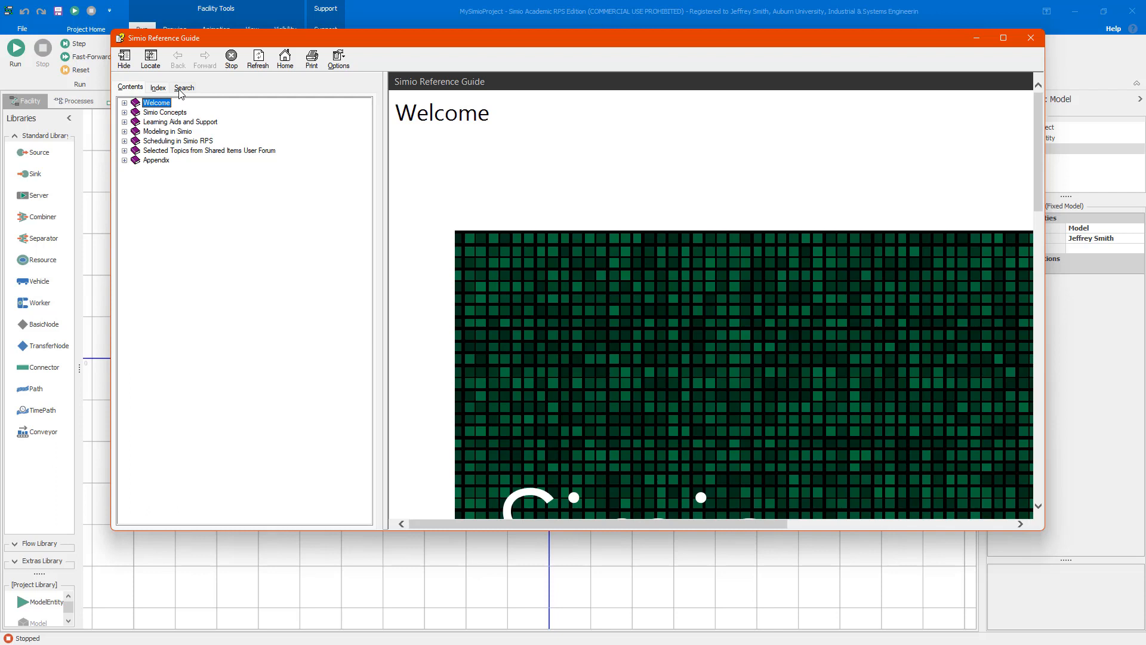
pyautogui.click(181, 91)
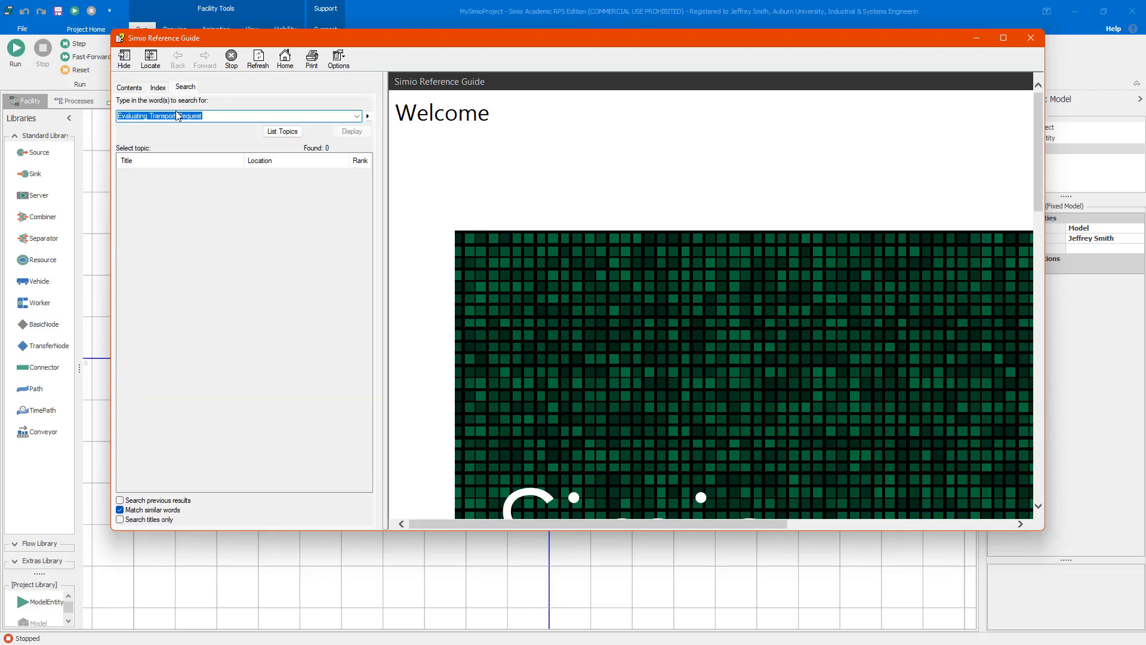
pyautogui.write('PlanV')
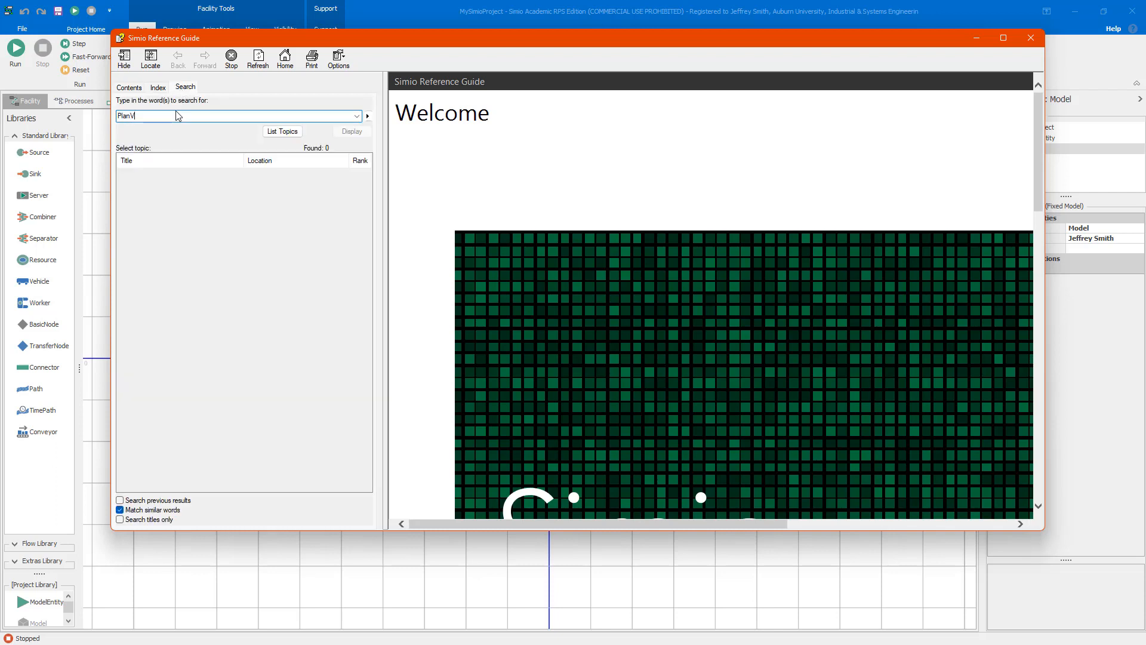
pyautogui.write('isit')
pyautogui.press('Return')
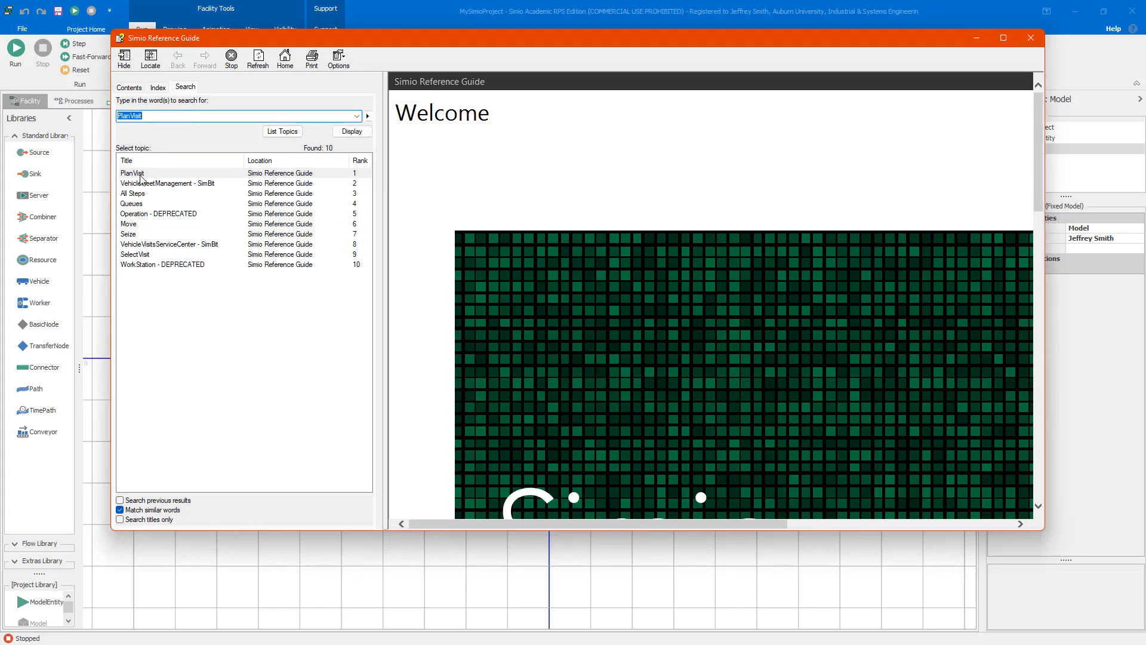
pyautogui.doubleClick(141, 177)
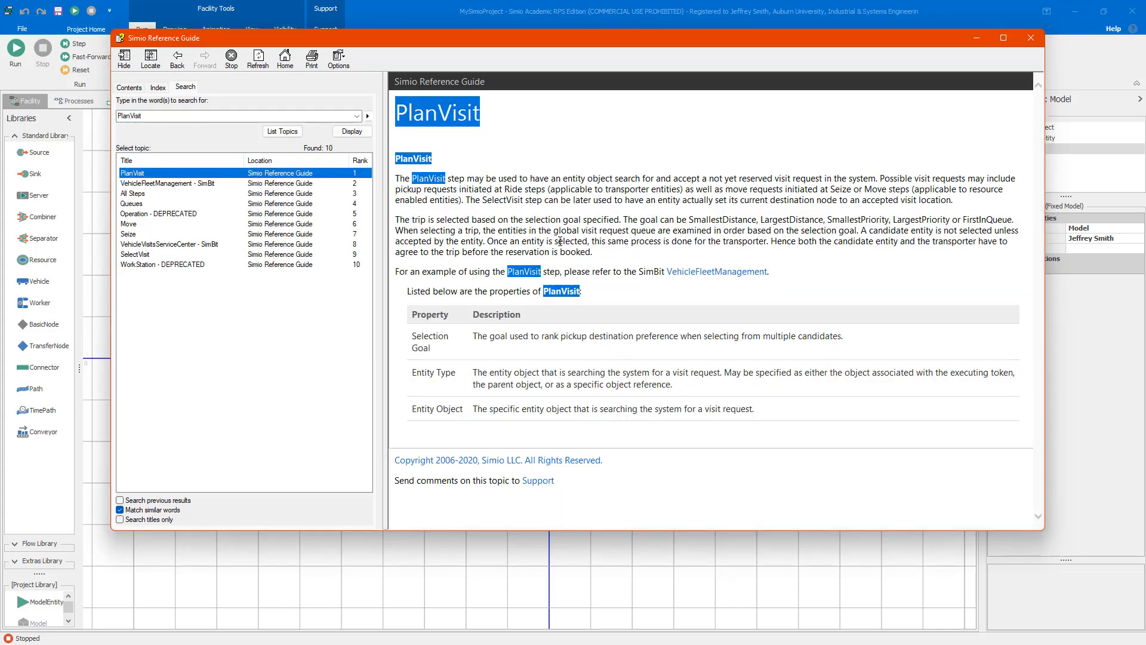
pyautogui.click(706, 274)
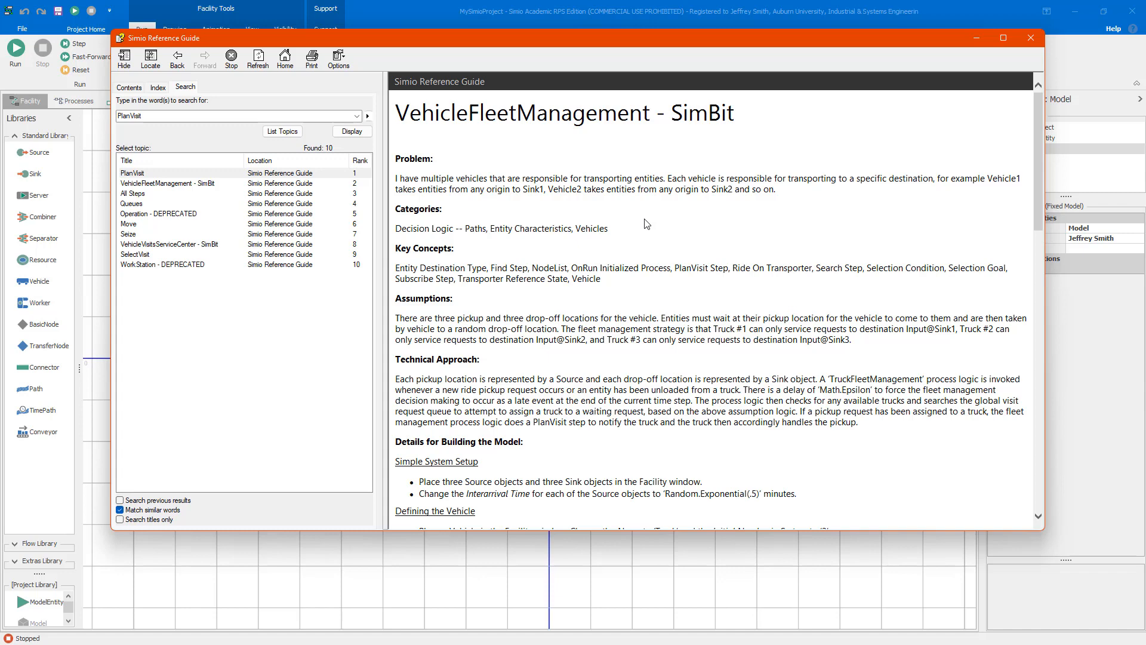